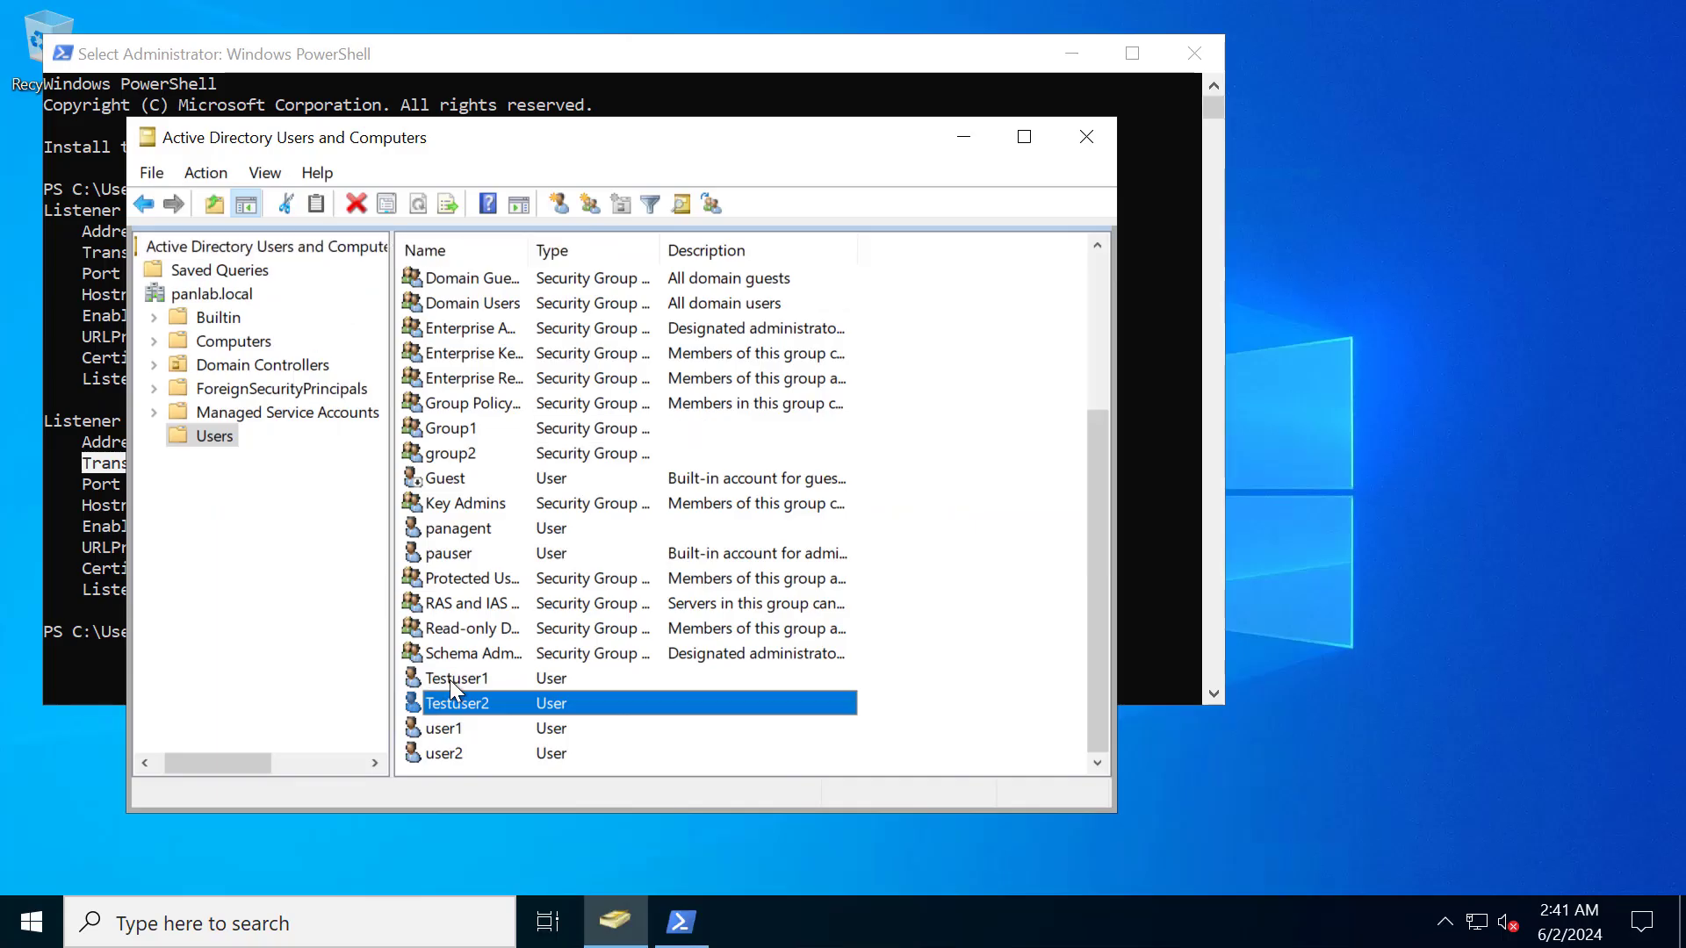
key("Up")
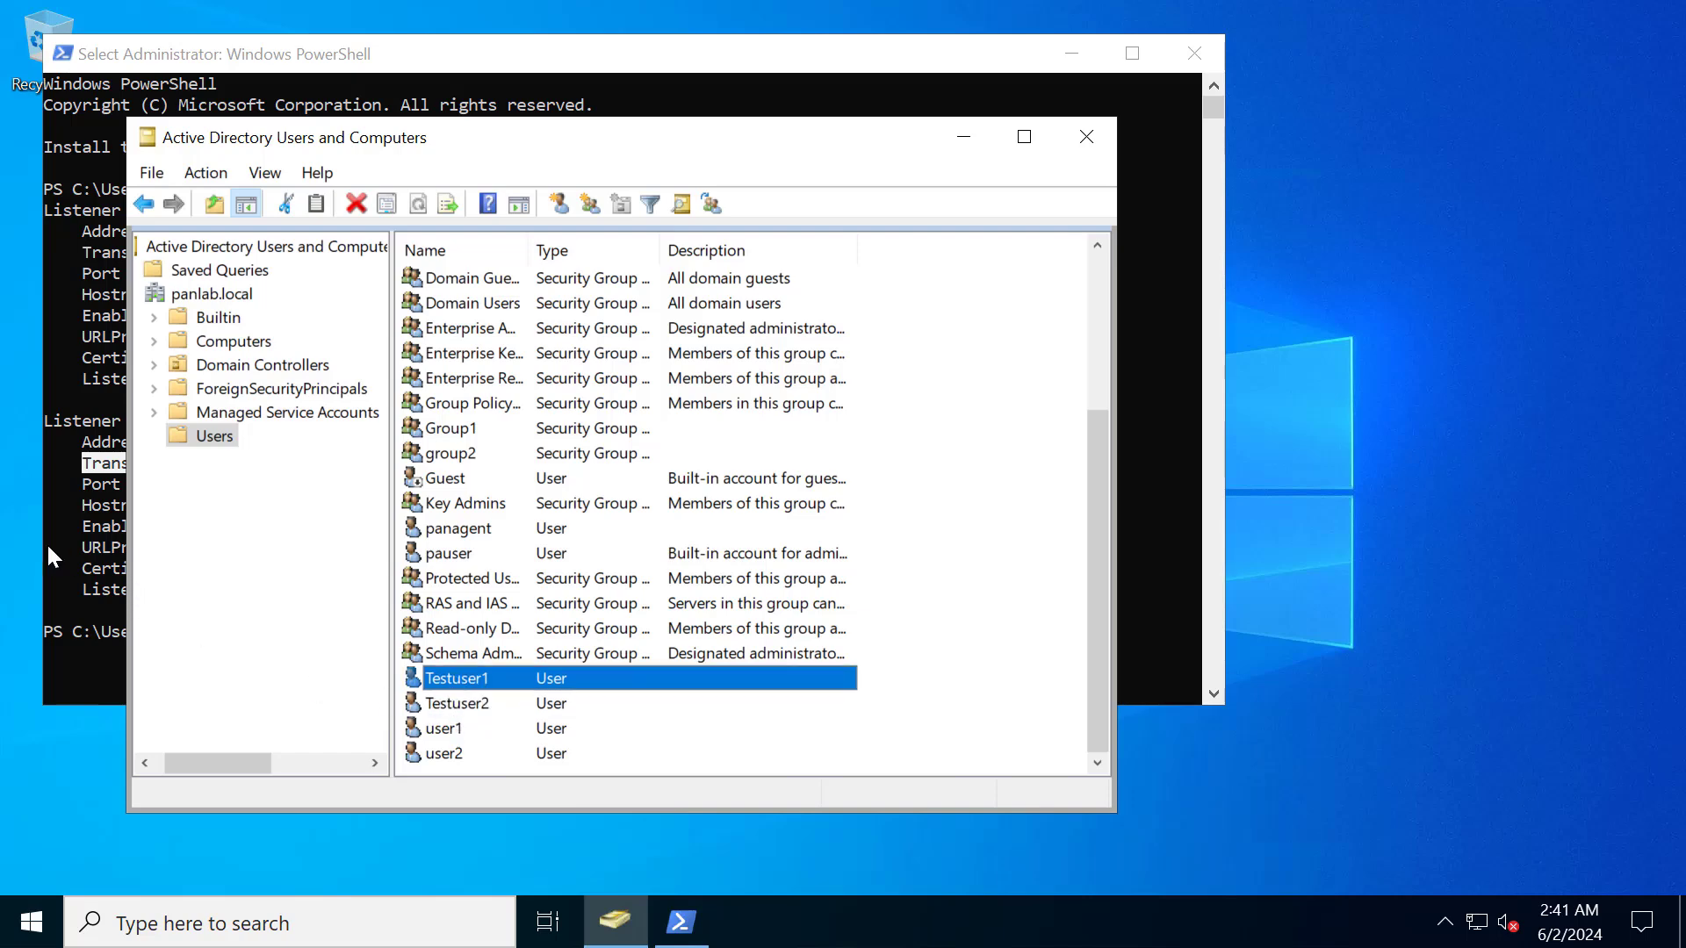
left_click(60, 519)
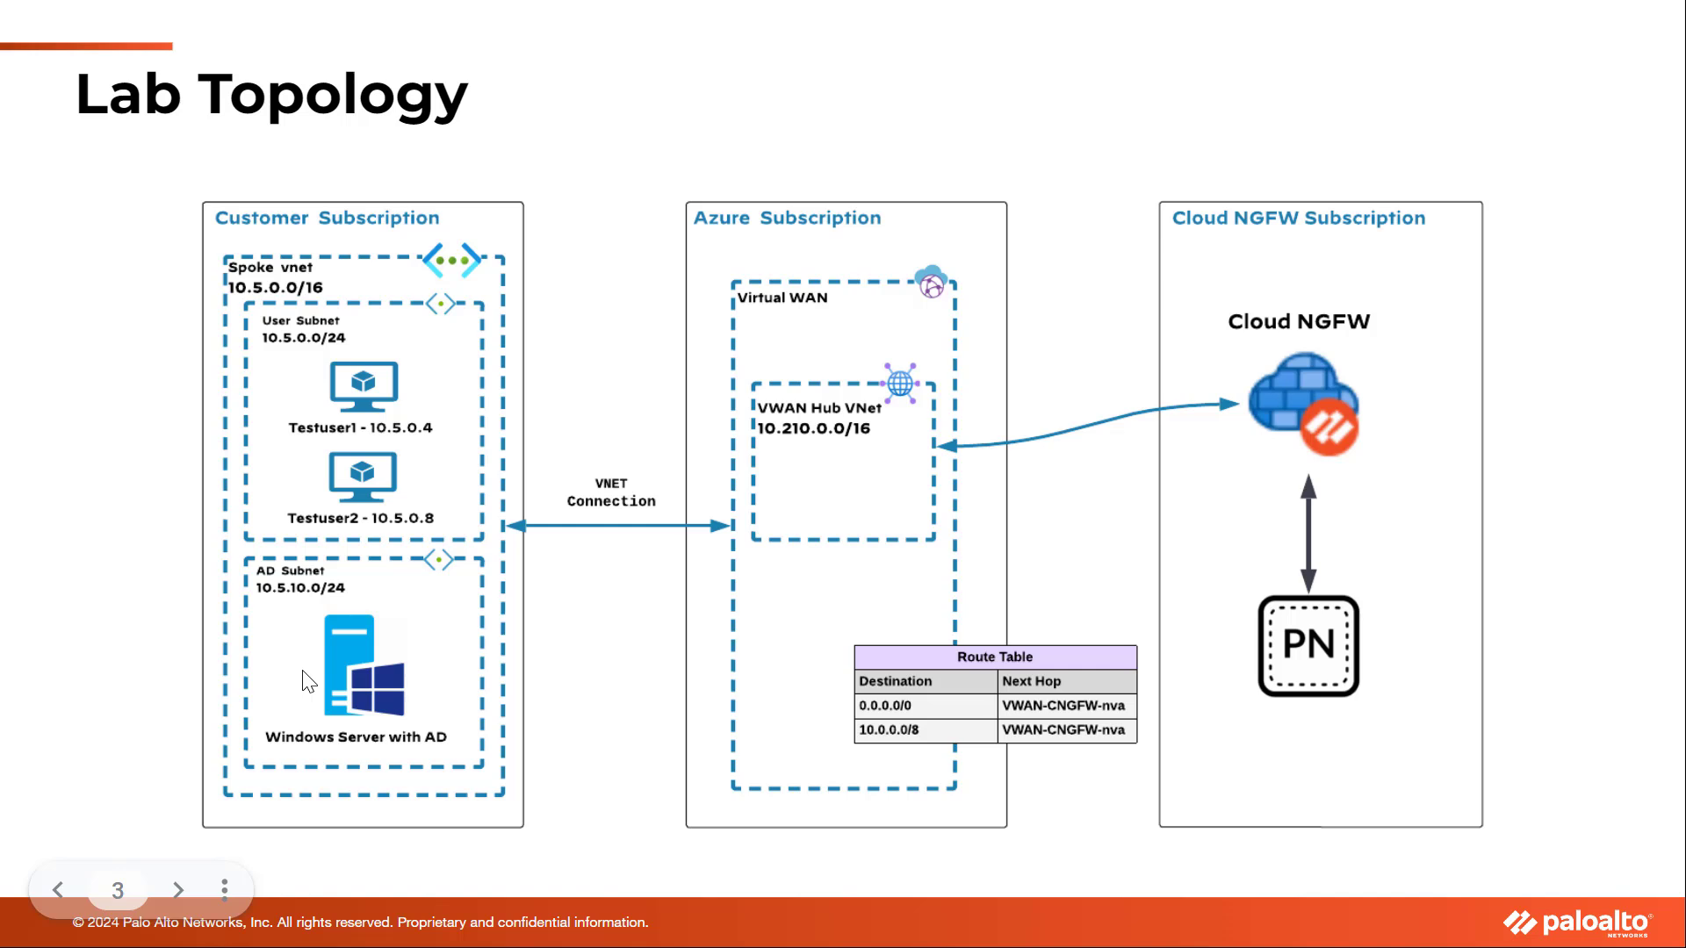
key("Right")
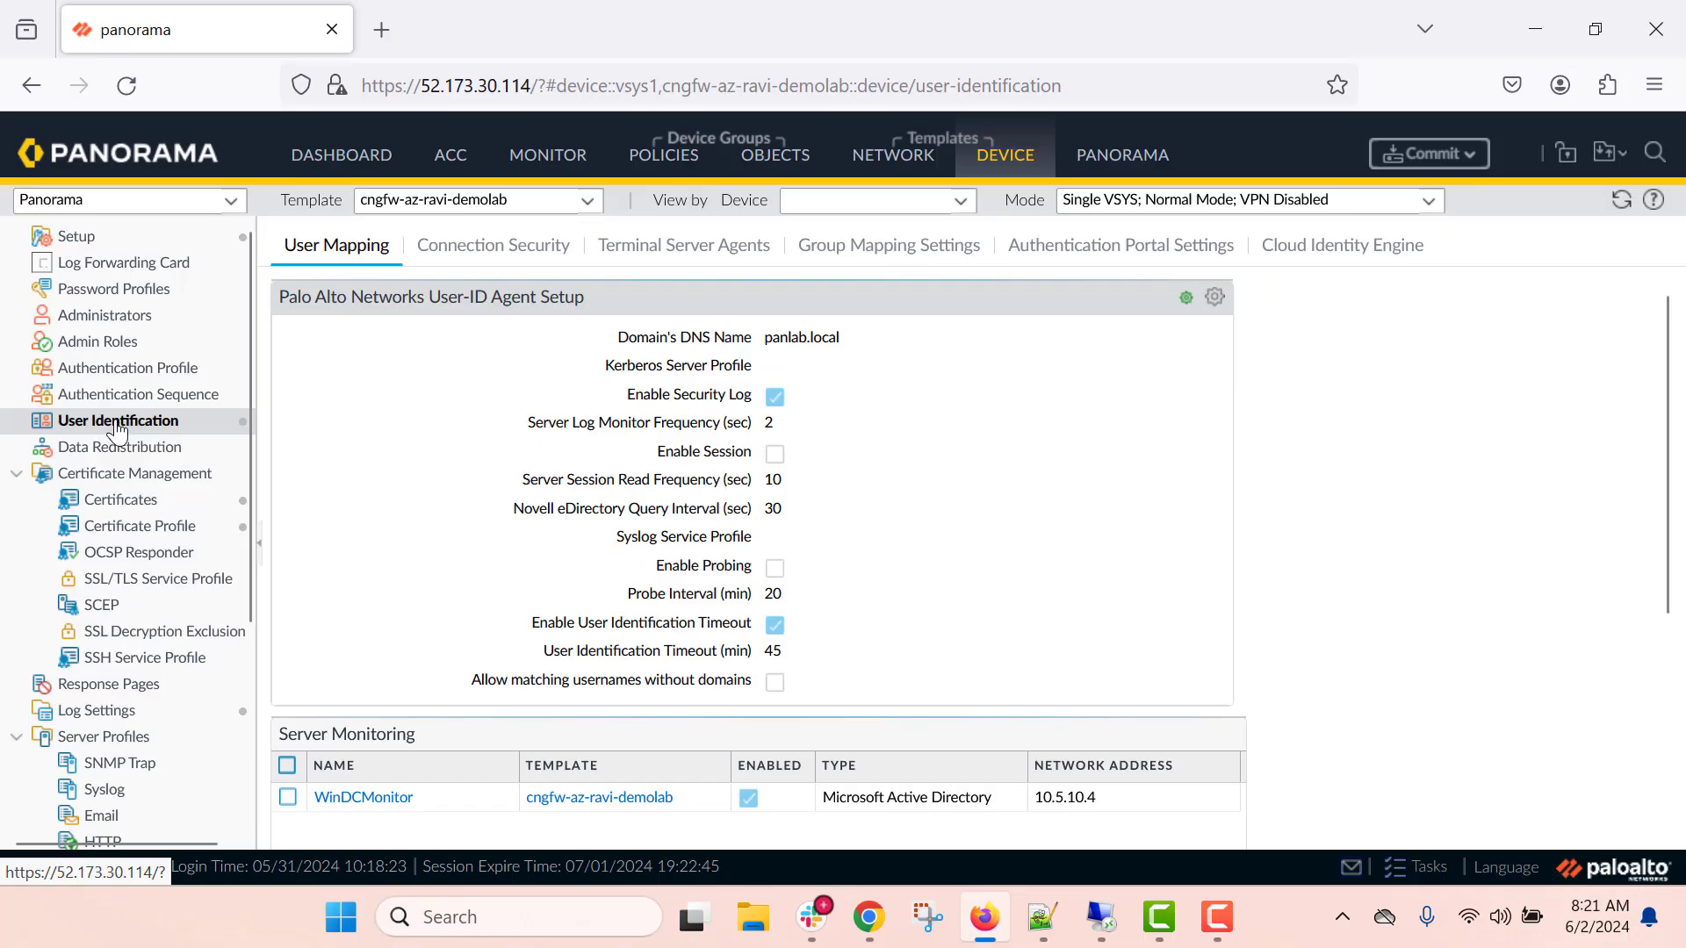
Step: Examine the User-ID agent's server monitor account and the WinDCMonitor server monitoring entry in the cngfw-az-ravi-demolab template
left_click(323, 250)
left_click(1217, 299)
left_click(798, 443)
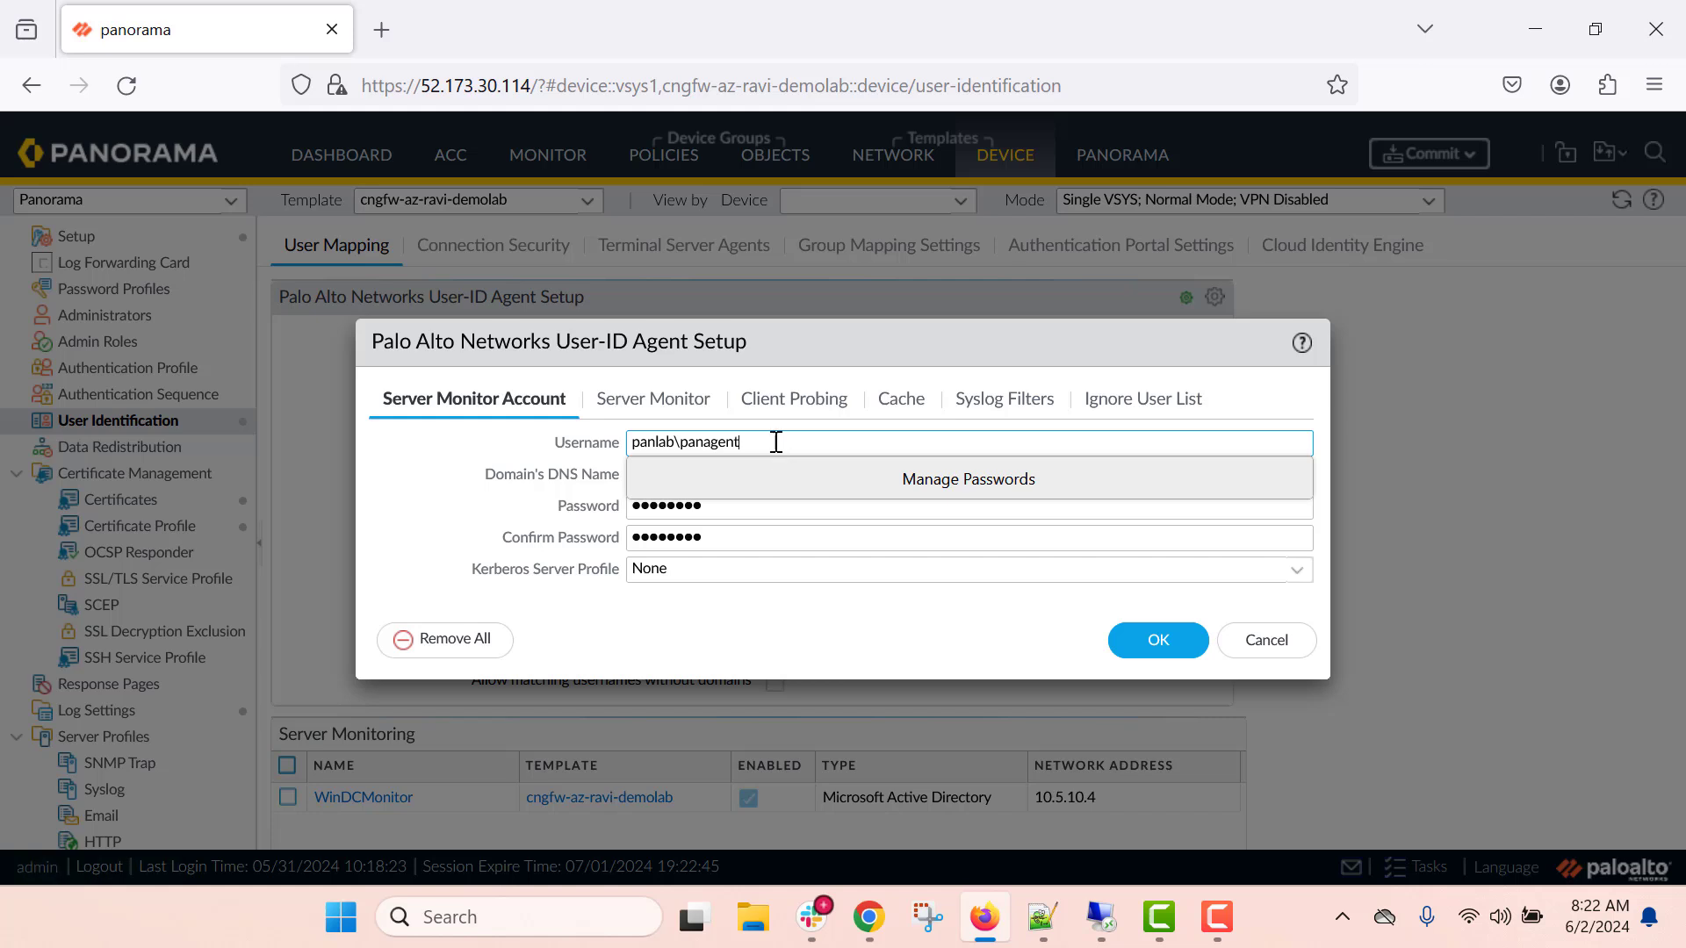
key("Escape")
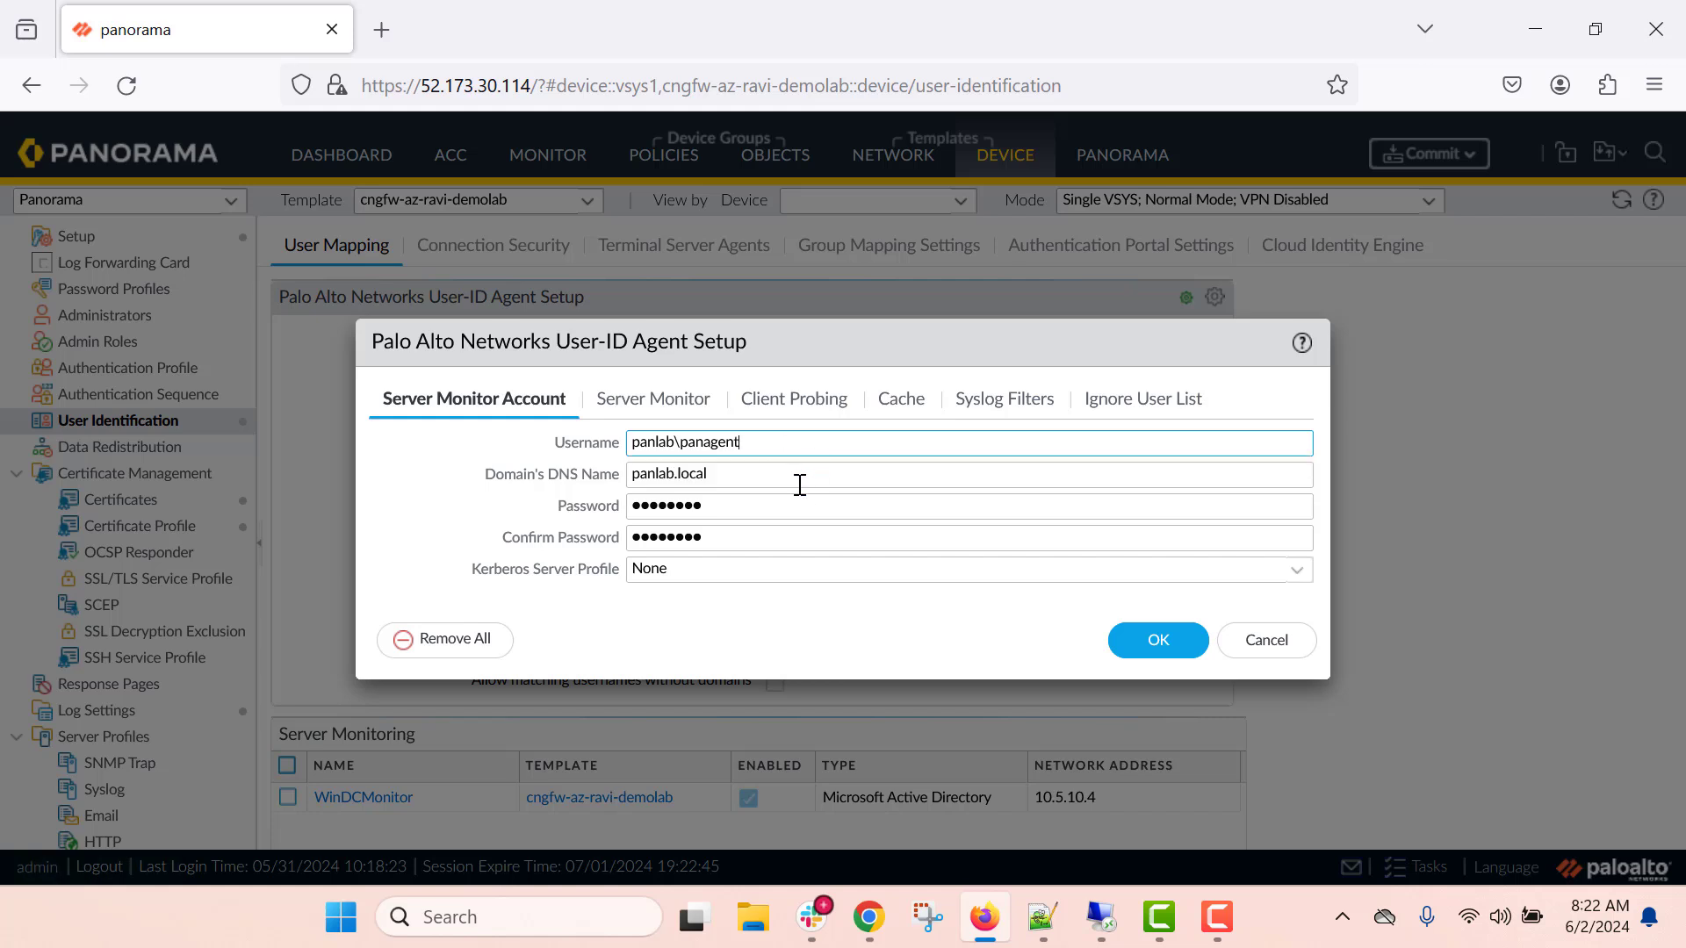
double_click(729, 442)
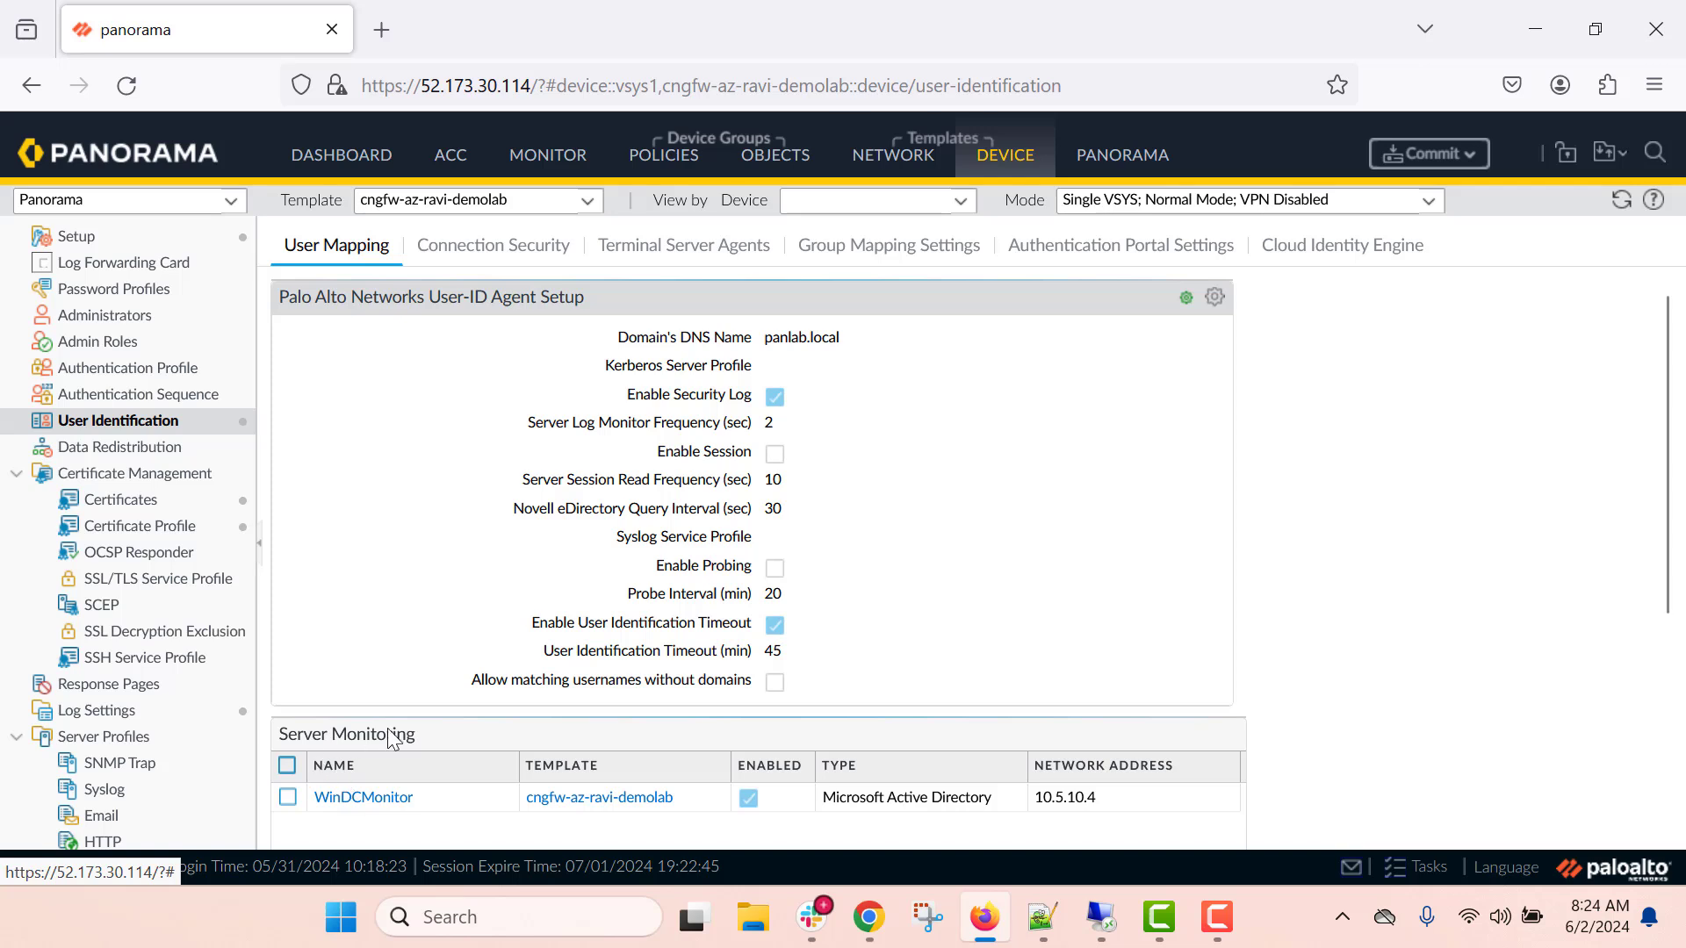
scroll(396, 740, "down", 3)
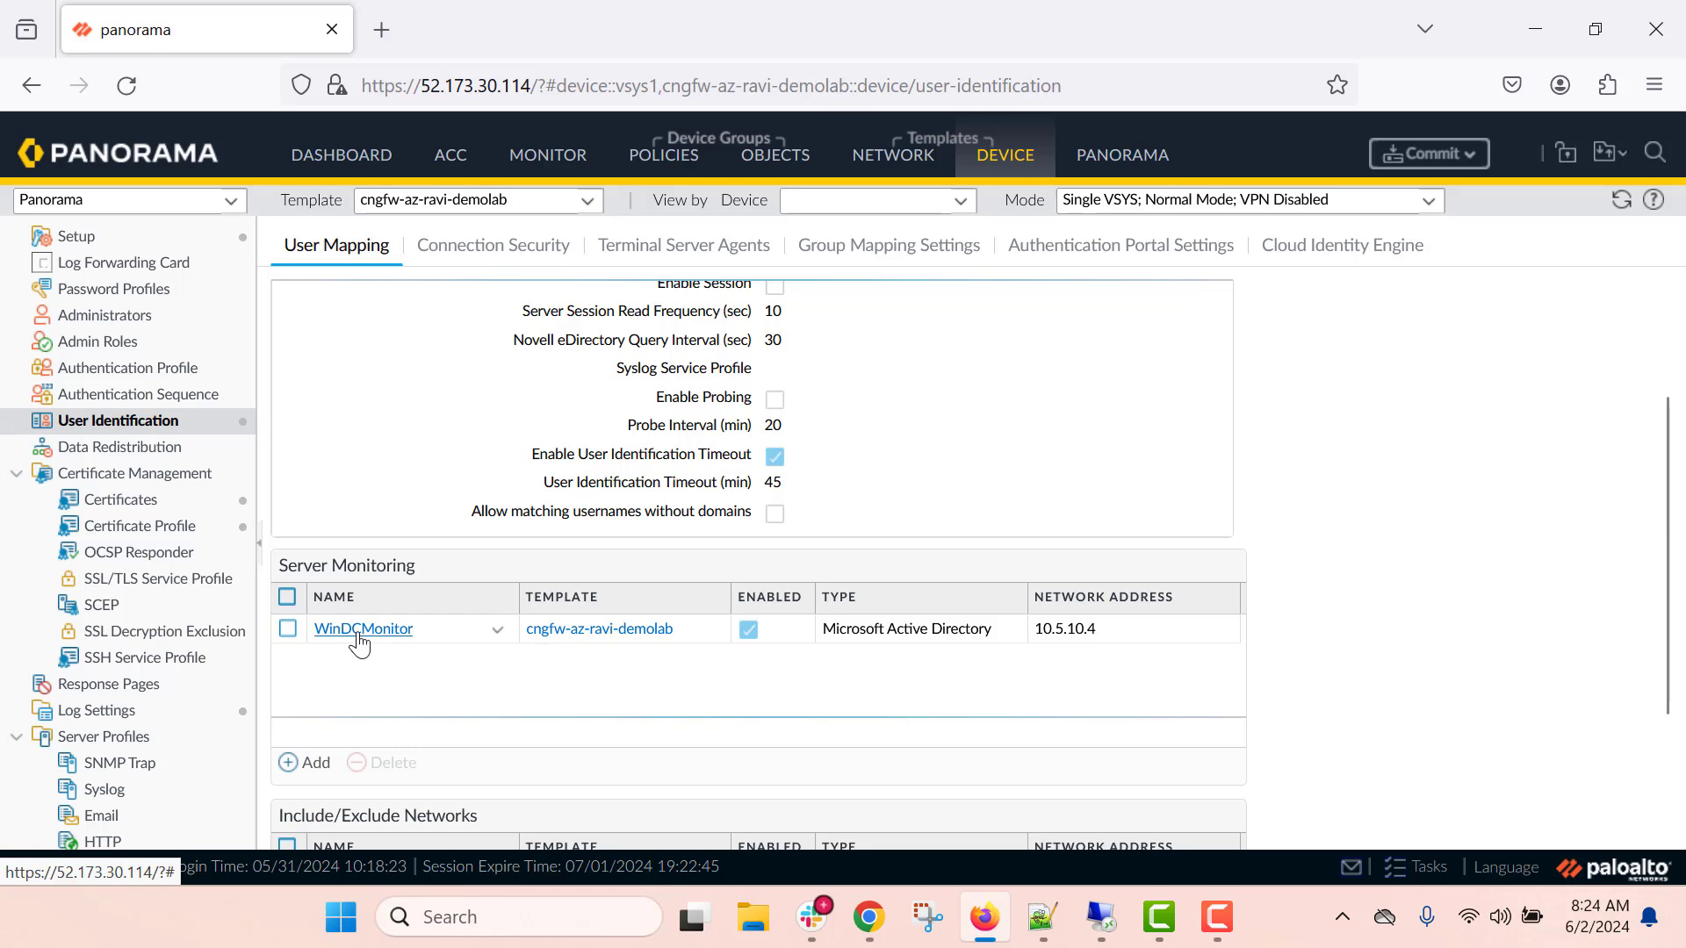
left_click(360, 631)
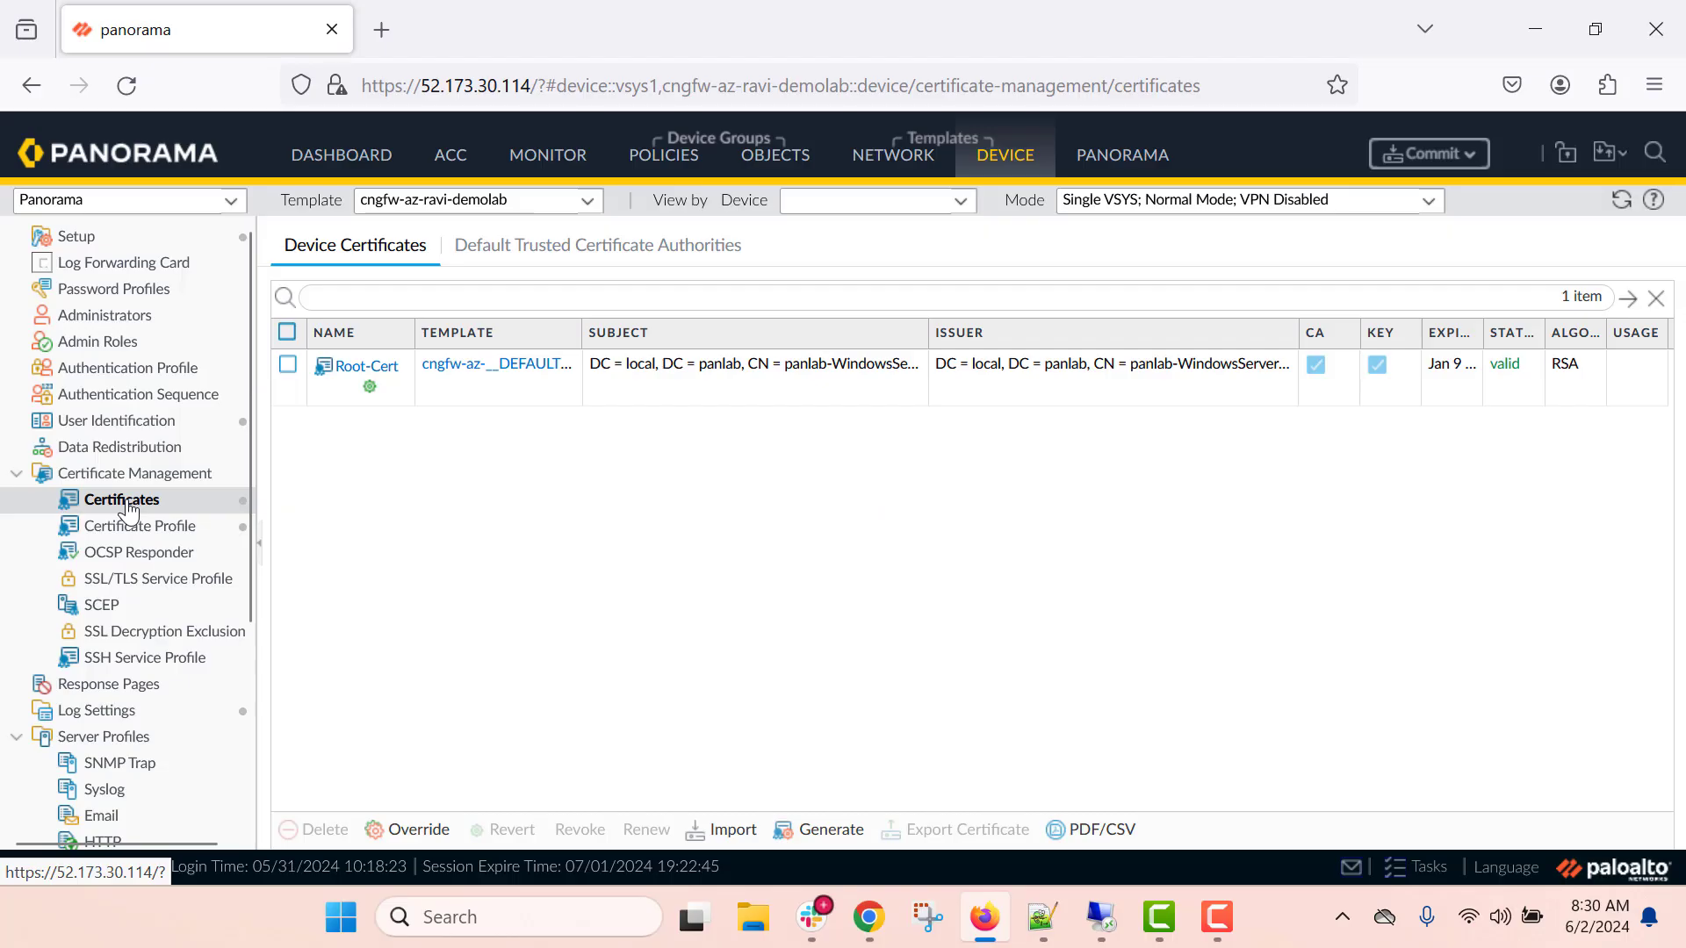
Step: Review the Root-Cert device certificate and its use as the CA certificate in the WINRM-Profile certificate profile
left_click(181, 502)
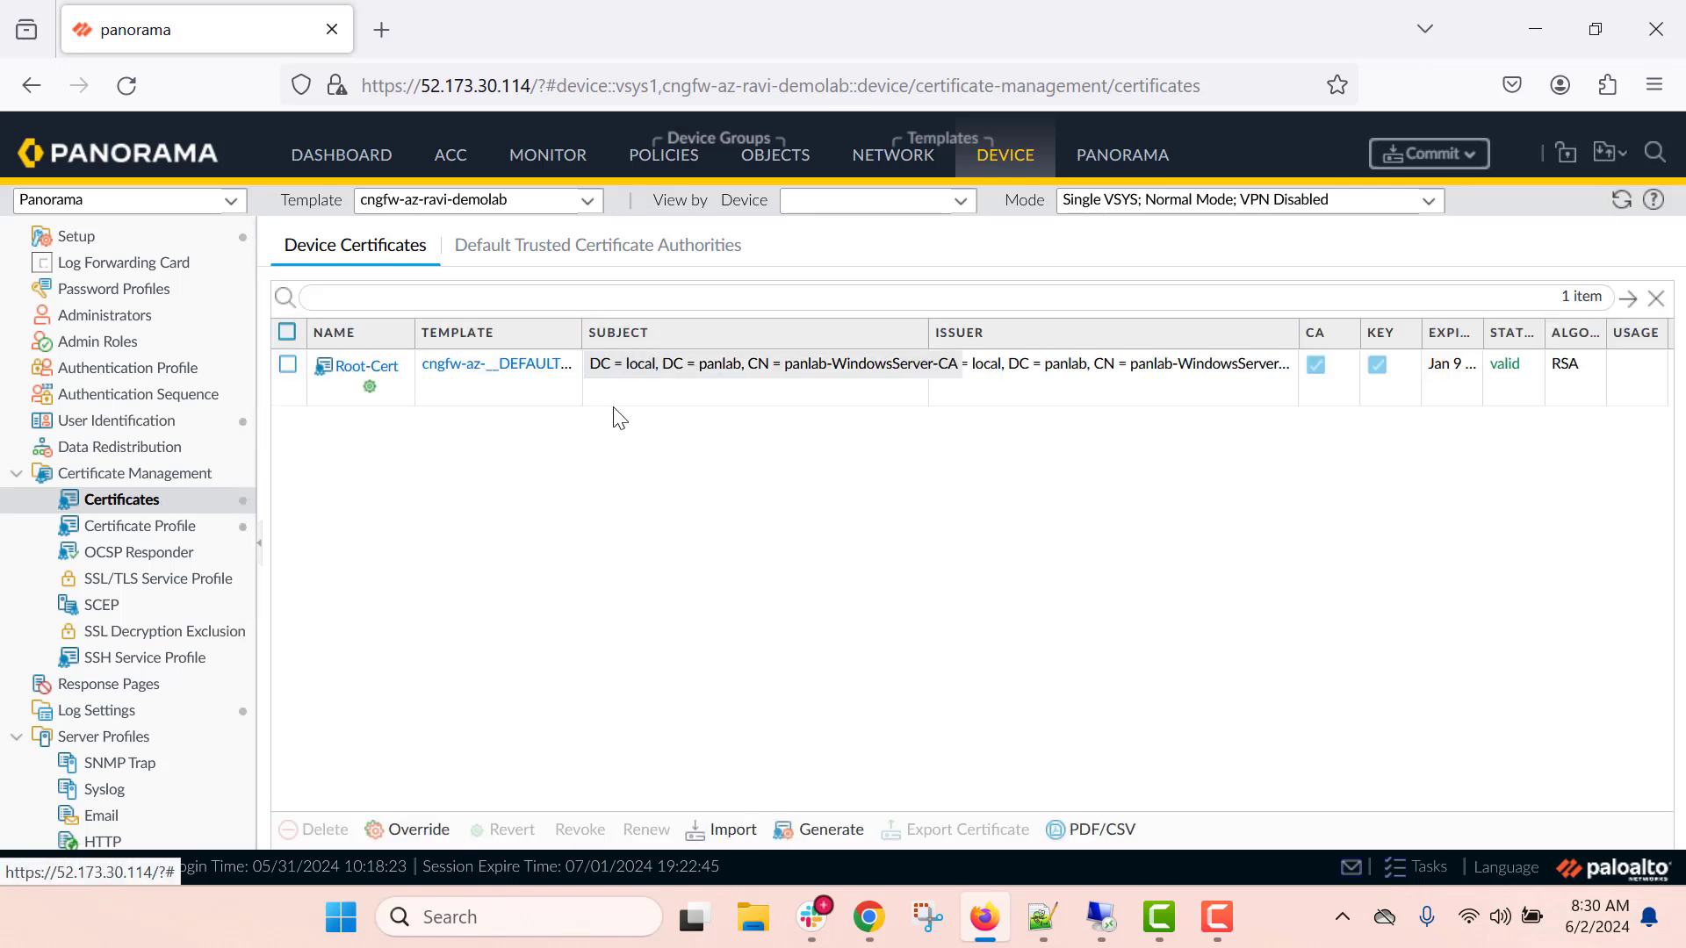
left_click(125, 532)
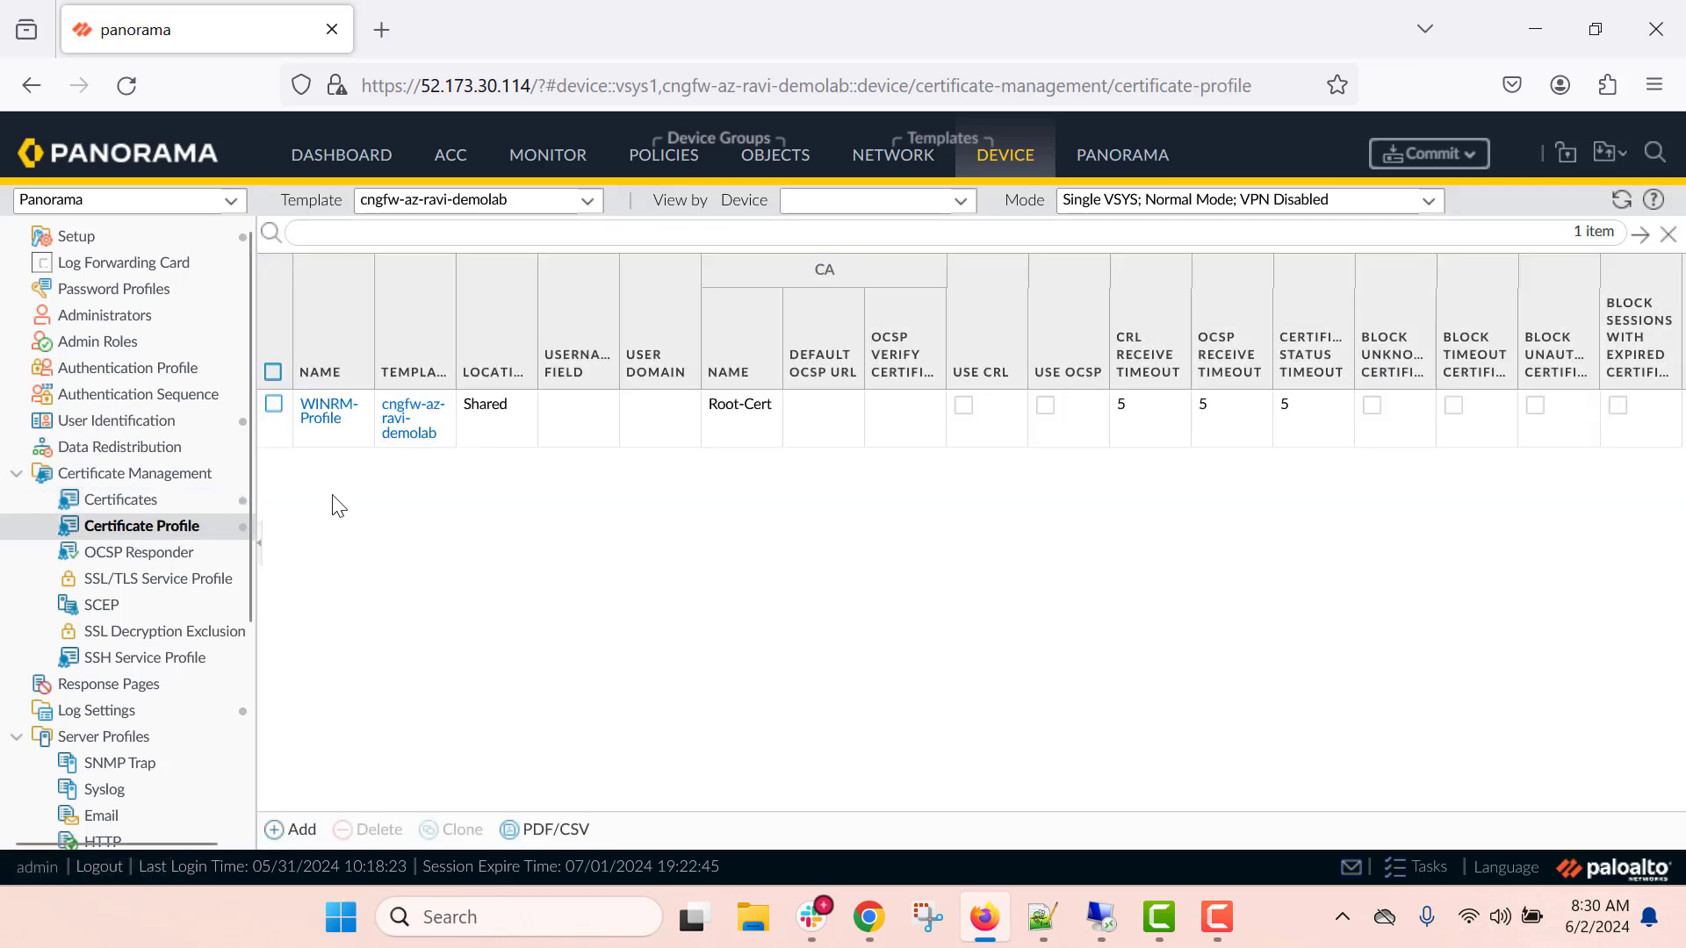
left_click(316, 420)
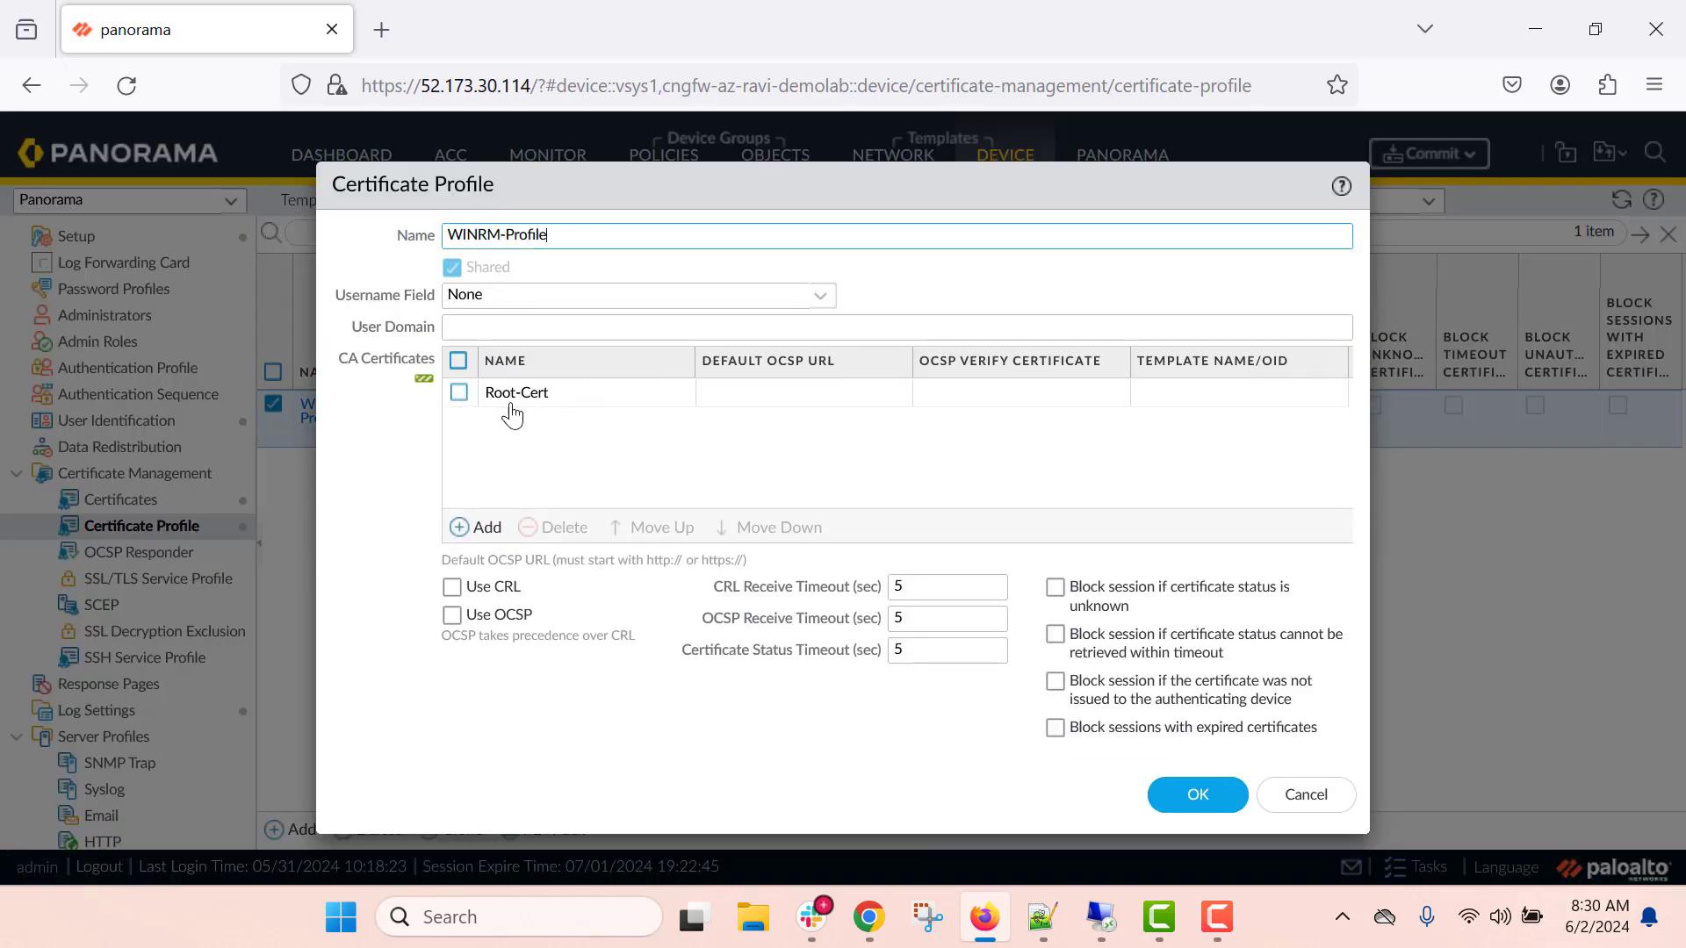
left_click(516, 395)
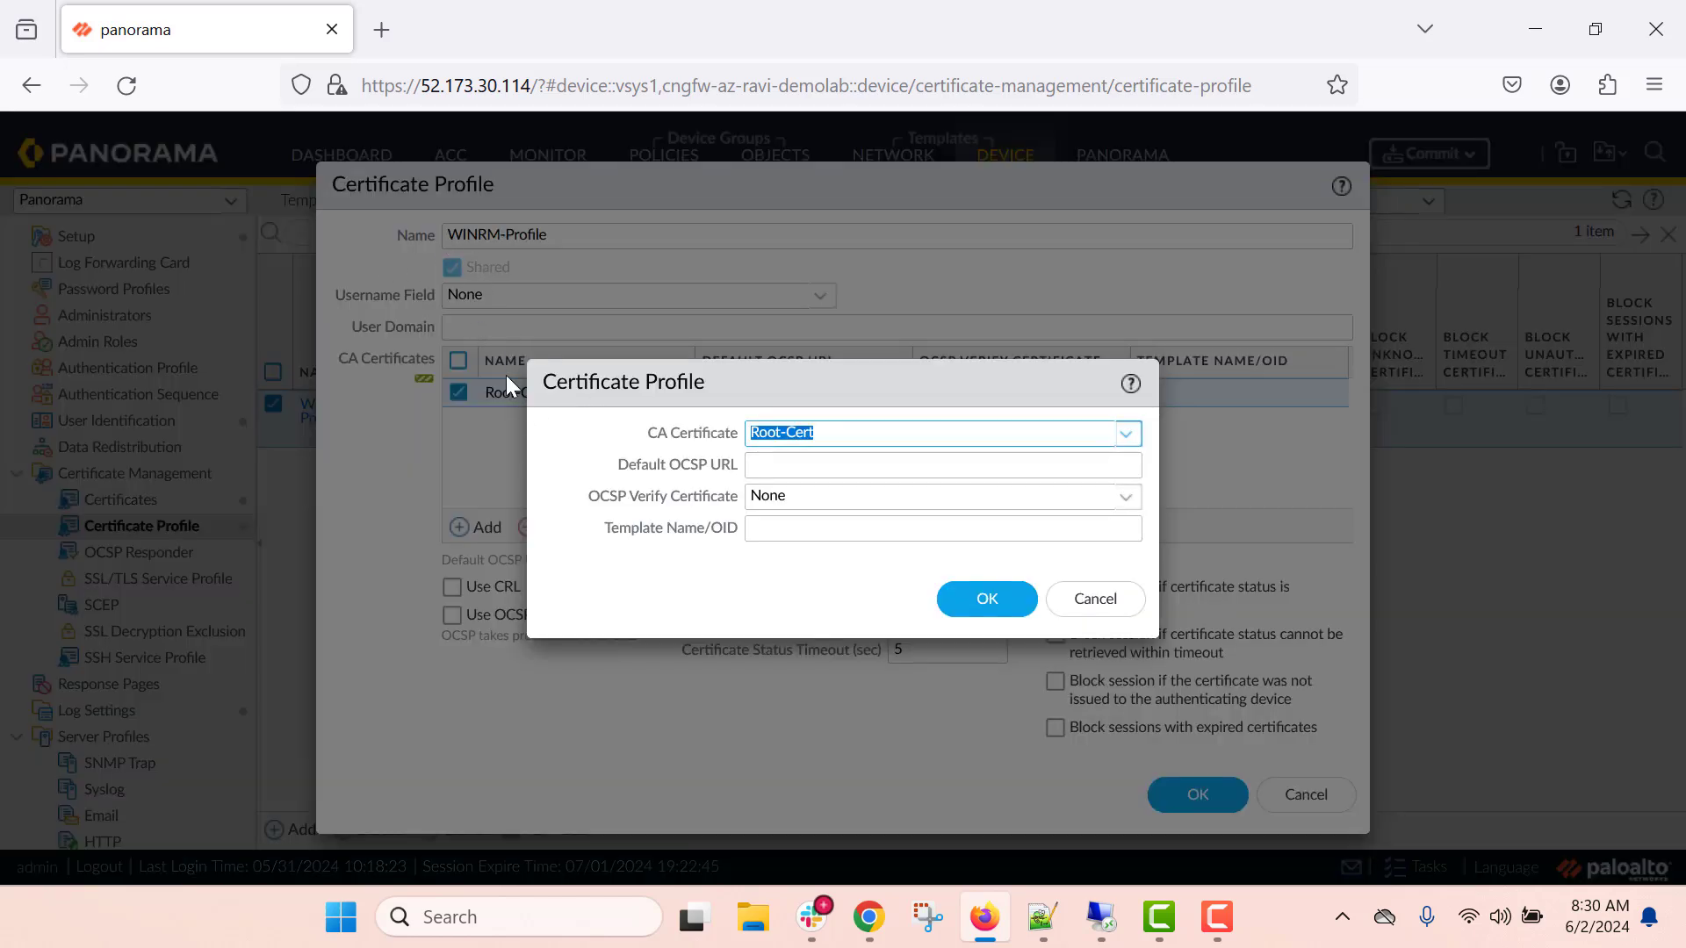
left_click(995, 613)
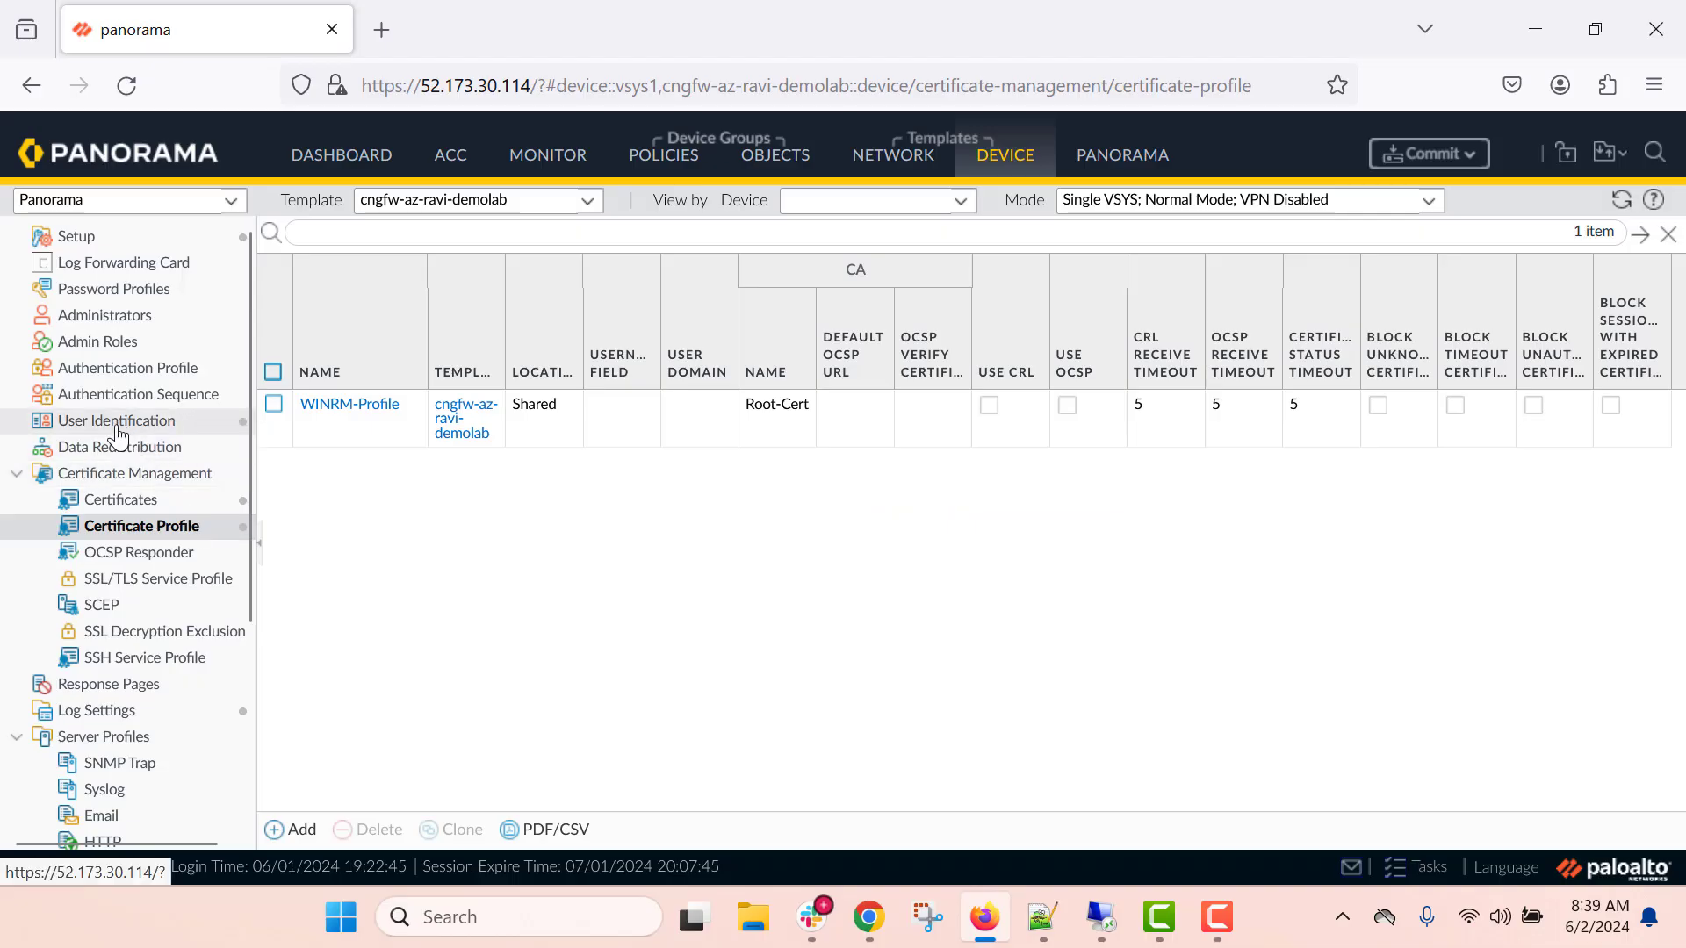
Step: Confirm WINRM-Profile as the User-ID certificate profile in the User Identification connection security settings
left_click(119, 423)
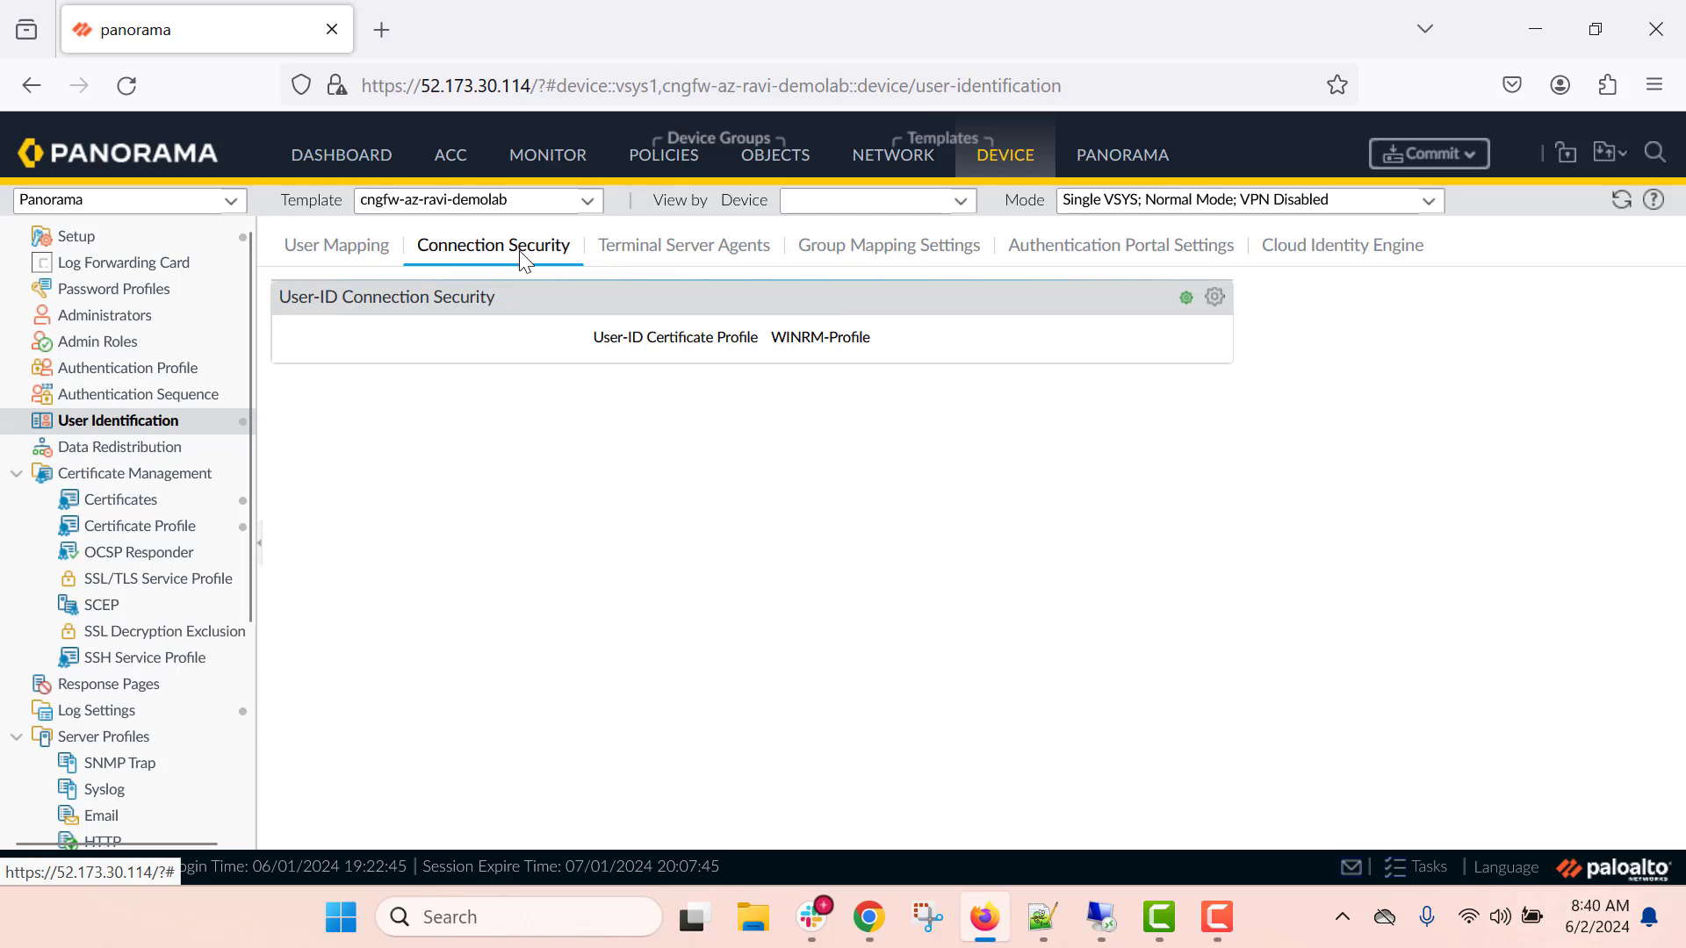
left_click(1216, 299)
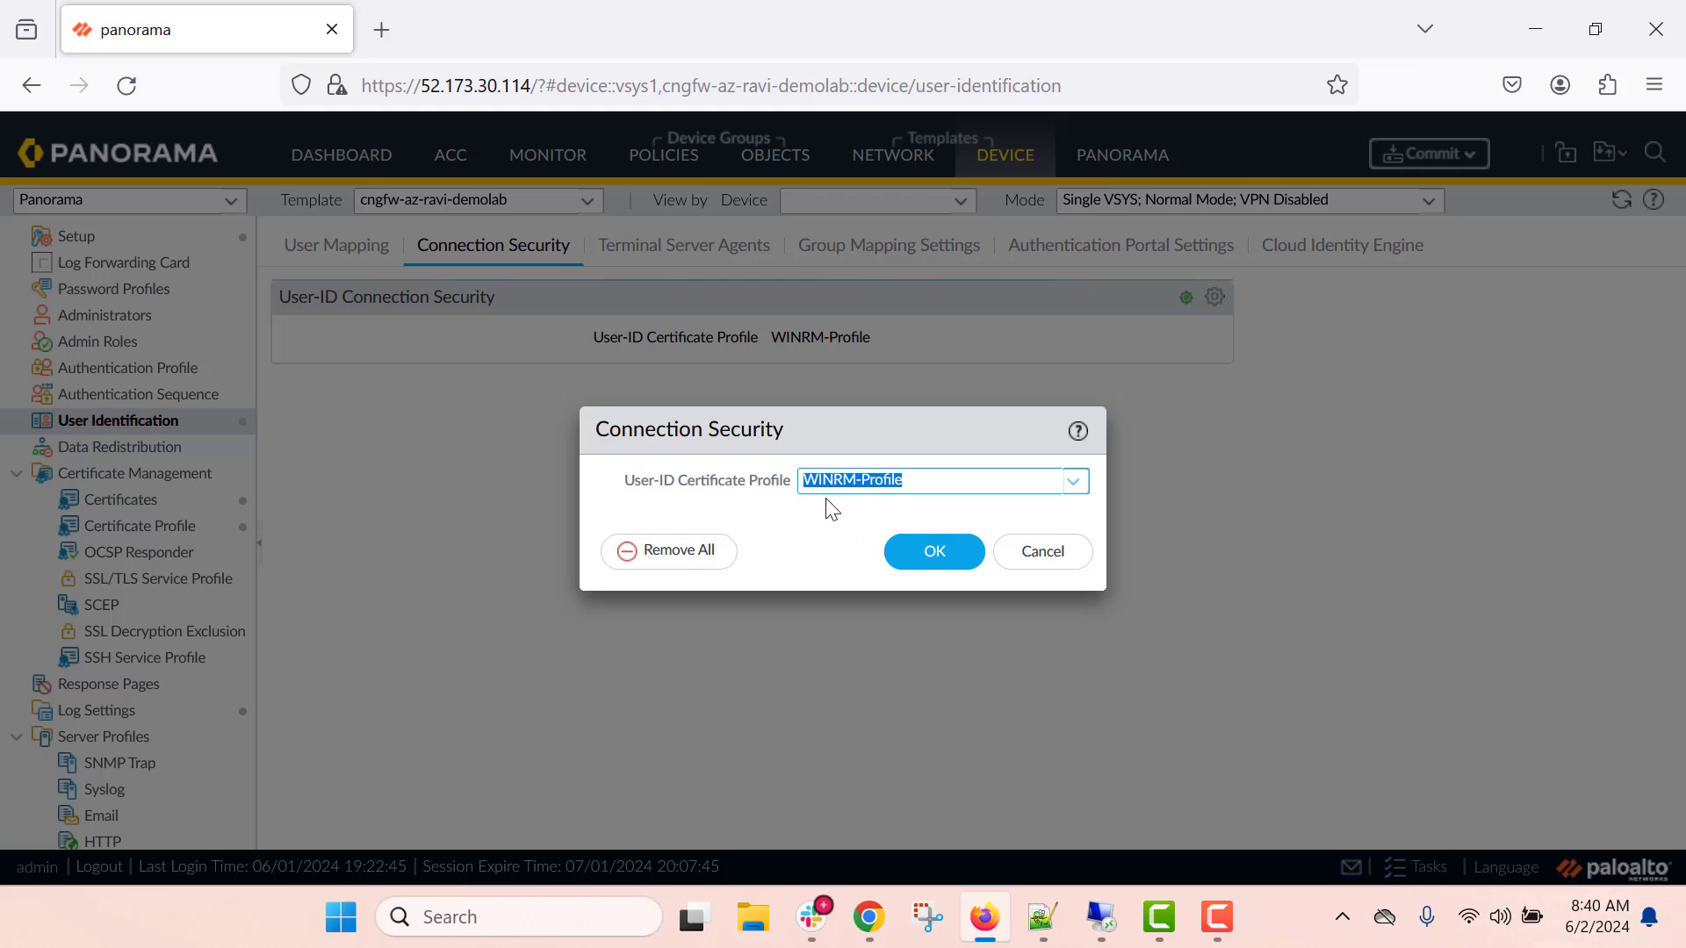
left_click(936, 551)
left_click(1453, 155)
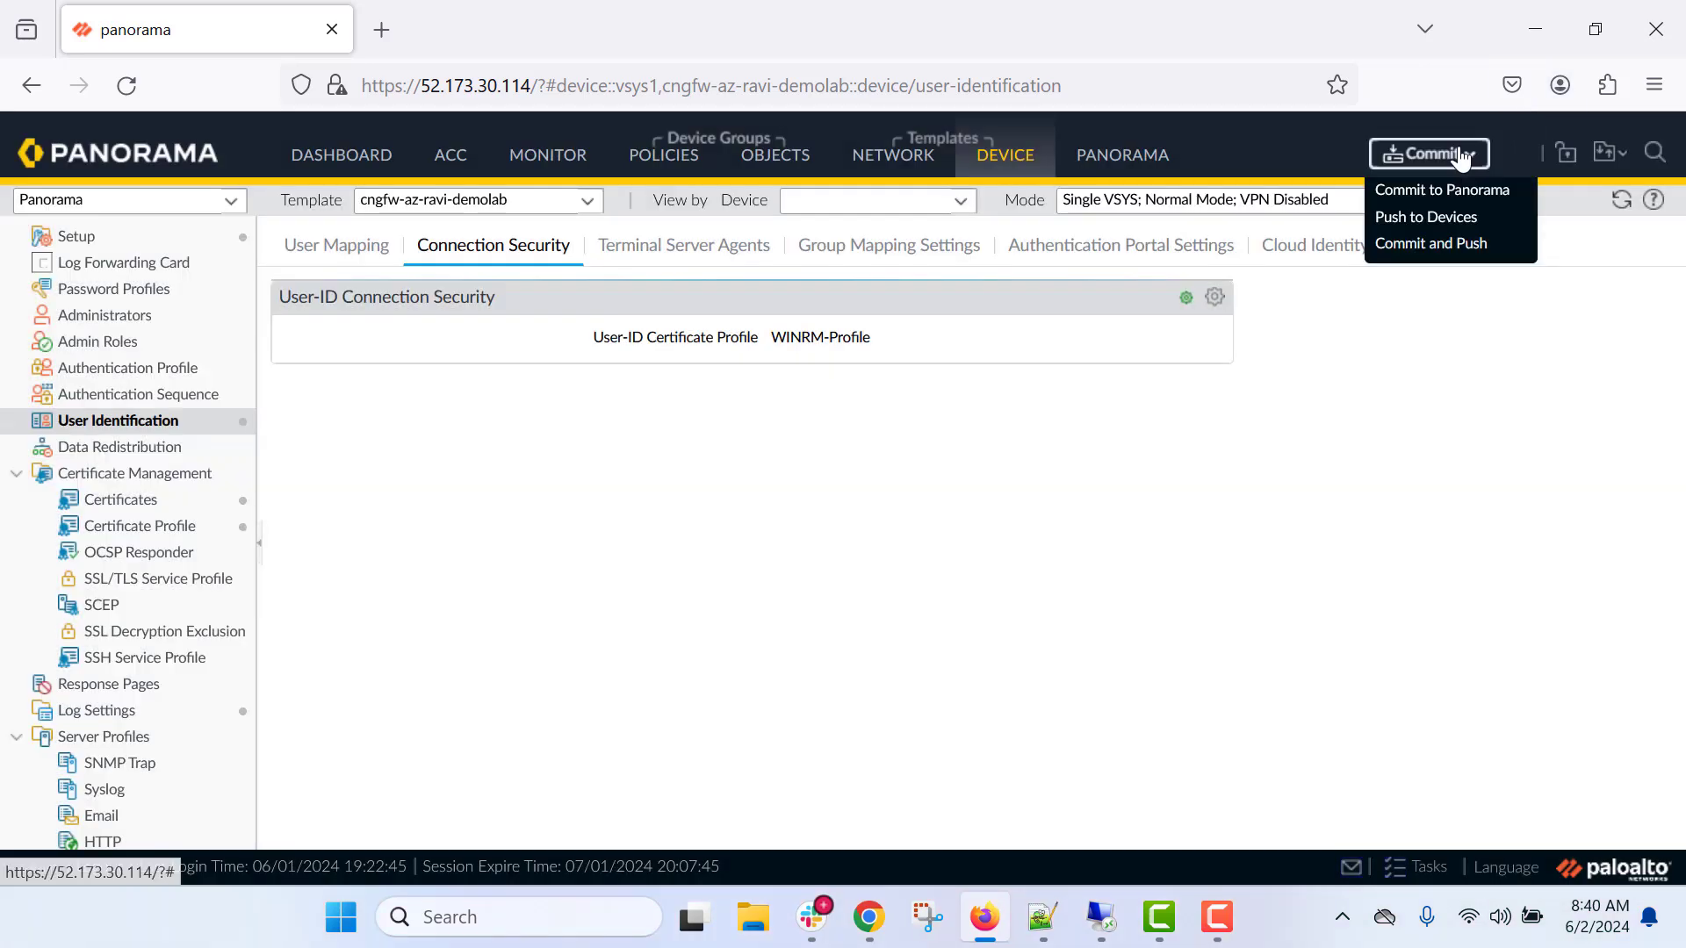
left_click(1412, 399)
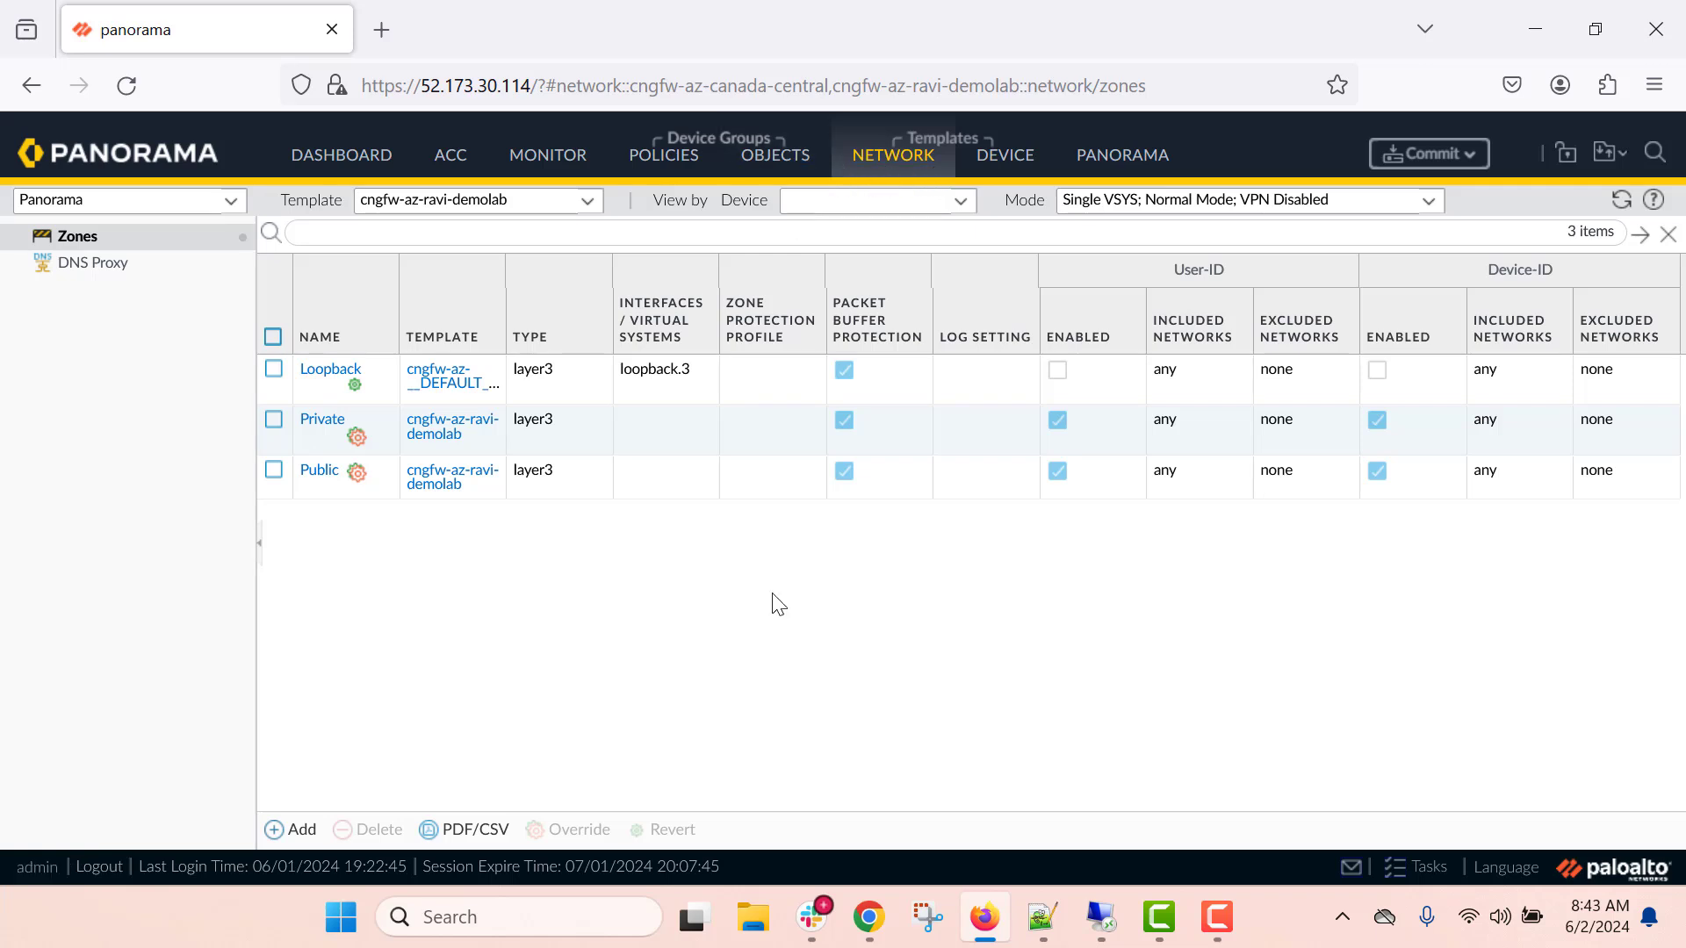
Step: Check the User Identification setting of the Private zone in the network template
left_click(274, 422)
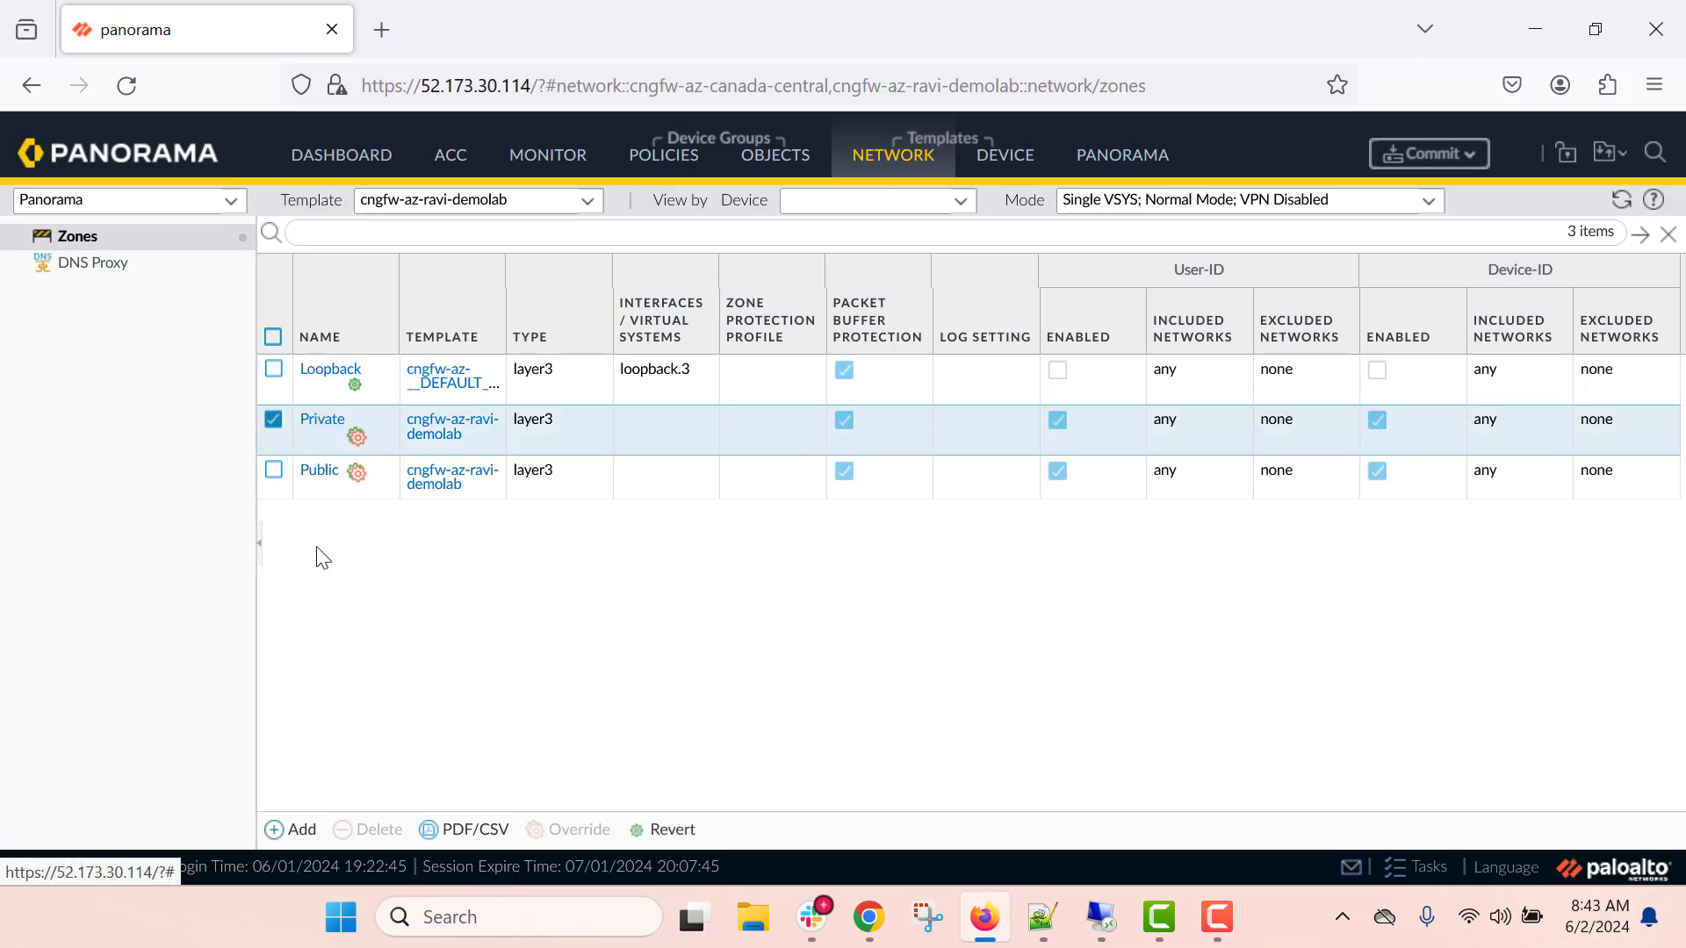
left_click(330, 430)
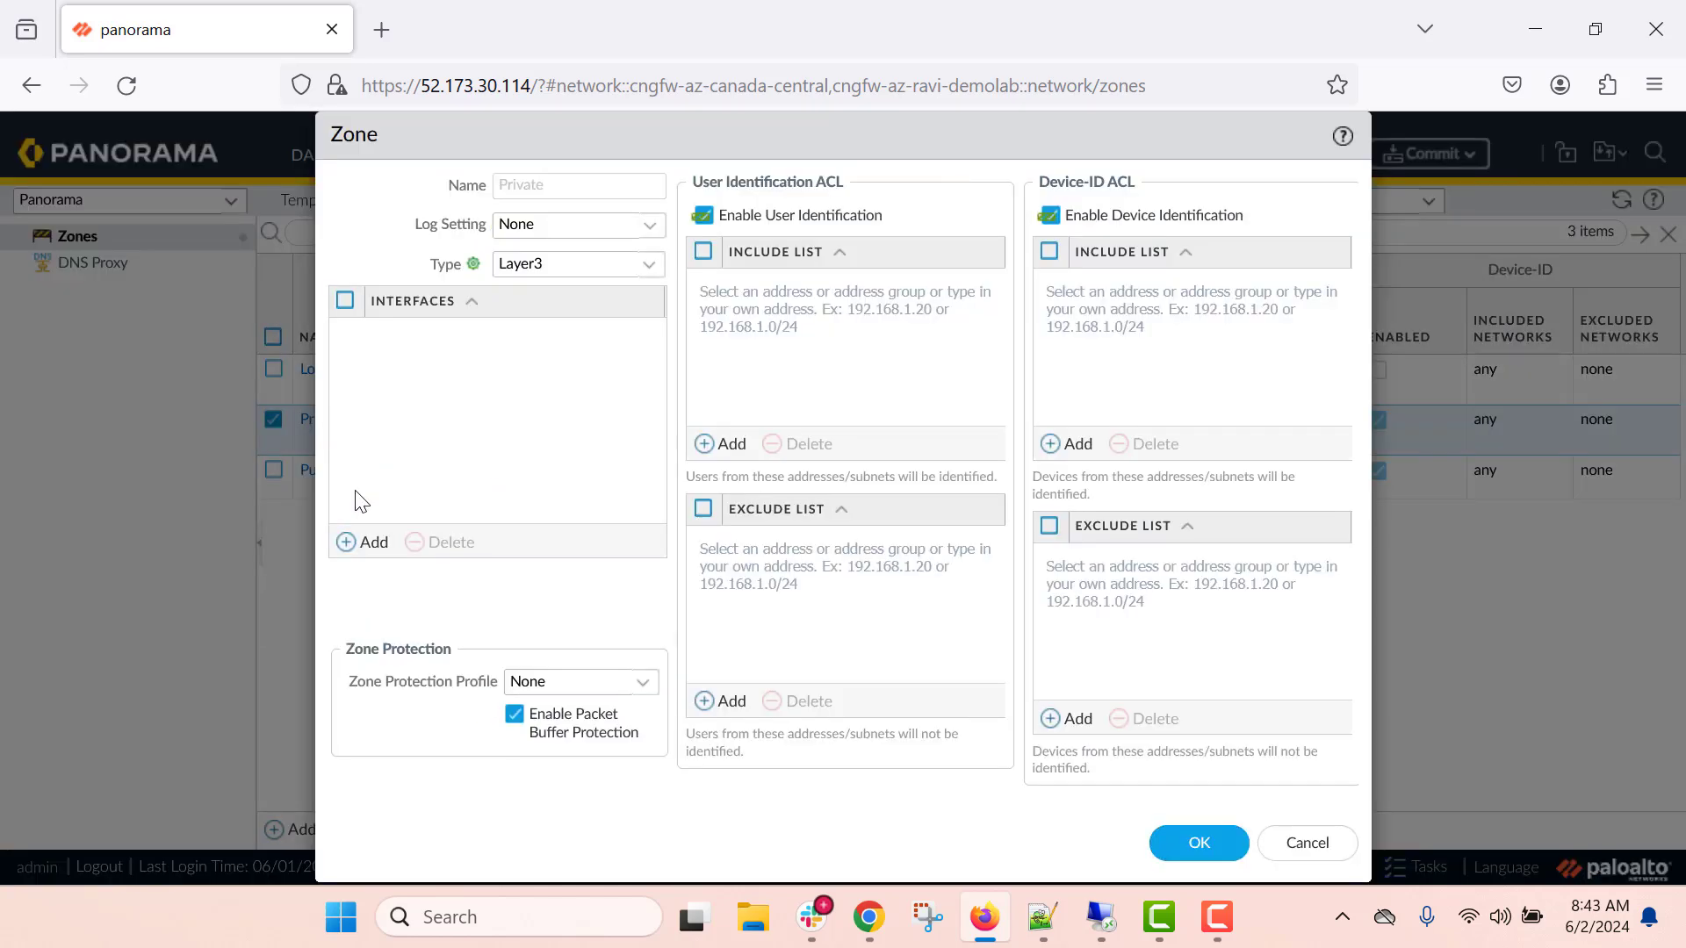
key("Escape")
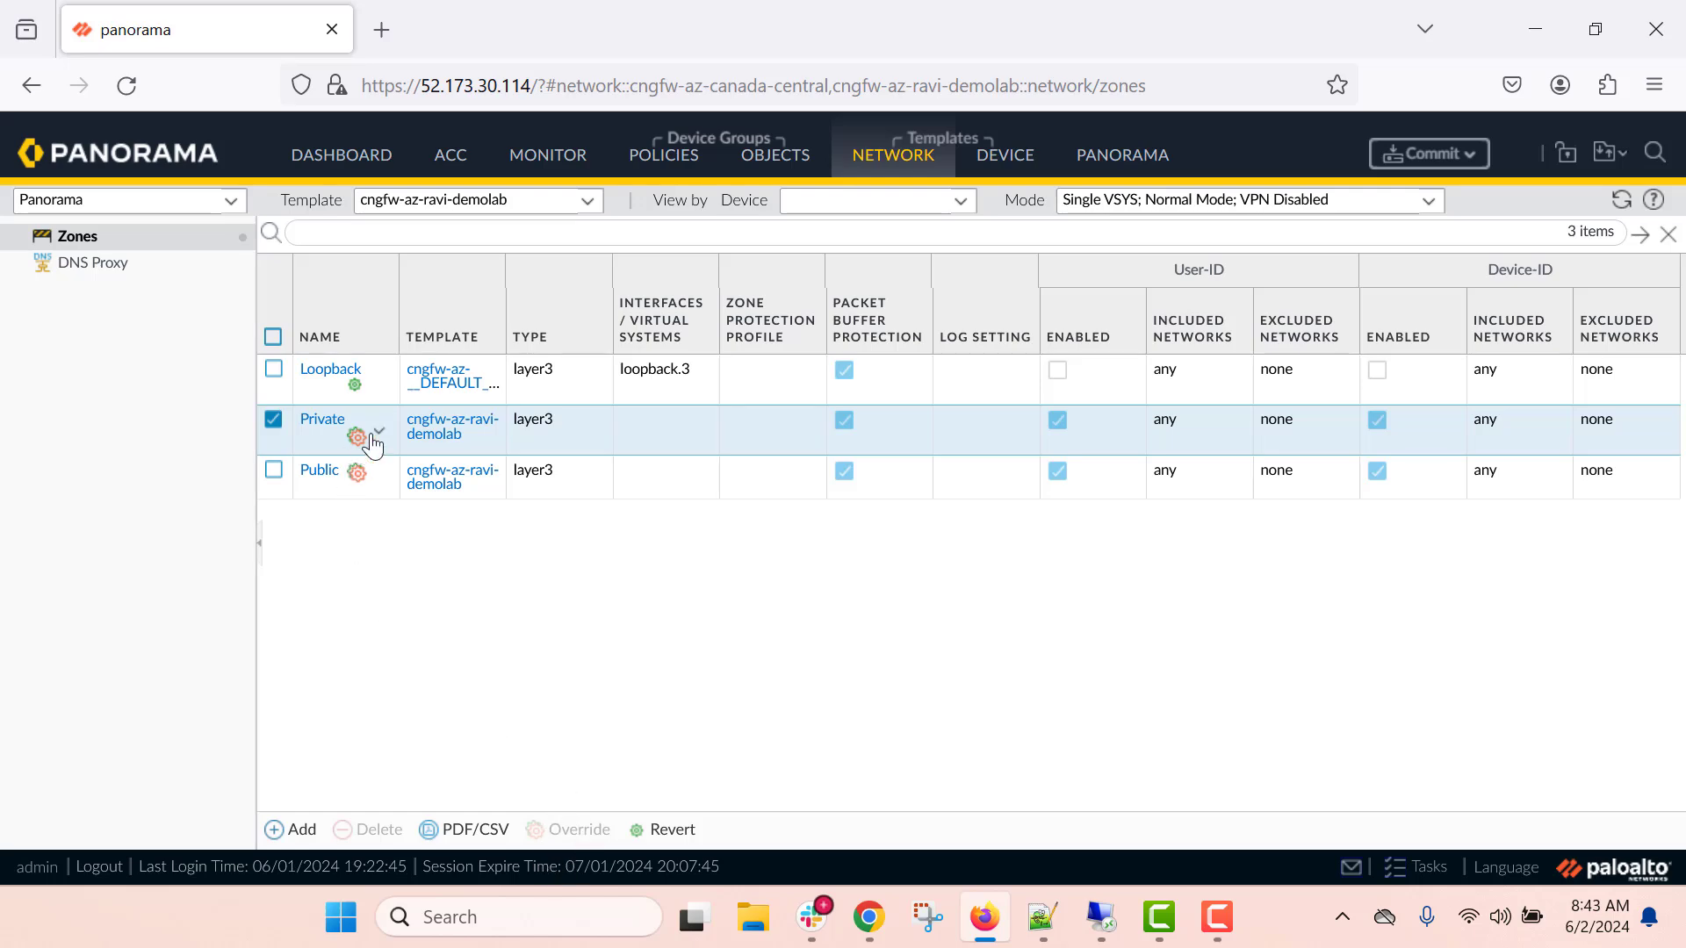
left_click(322, 423)
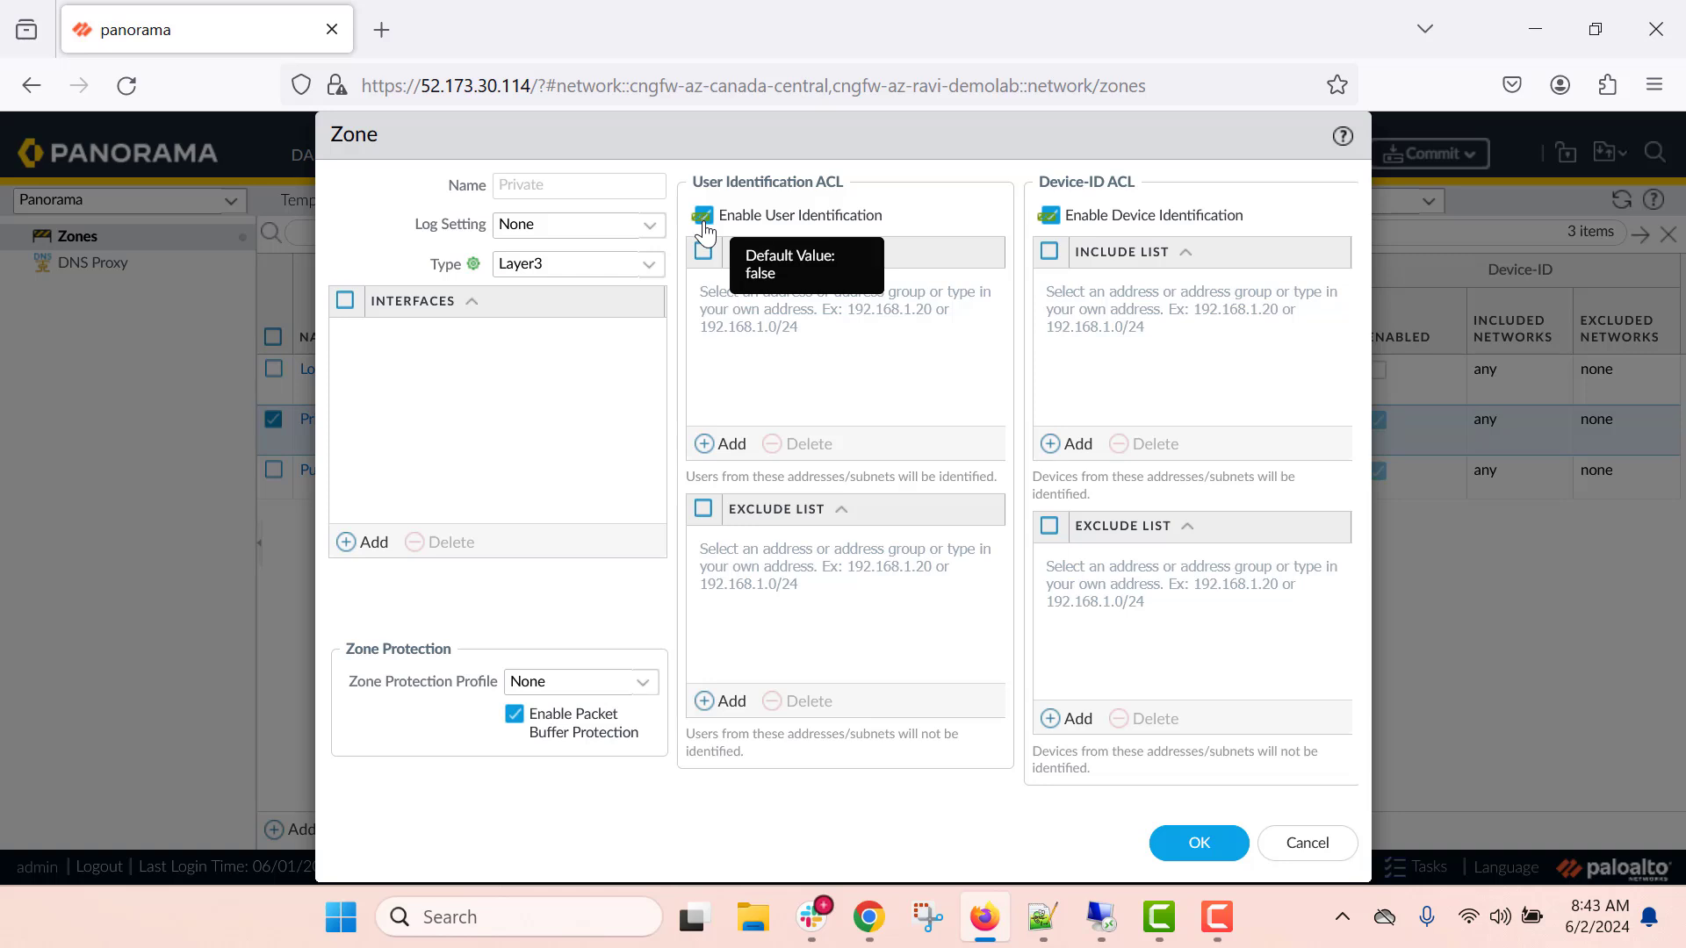
left_click(1232, 846)
left_click(273, 471)
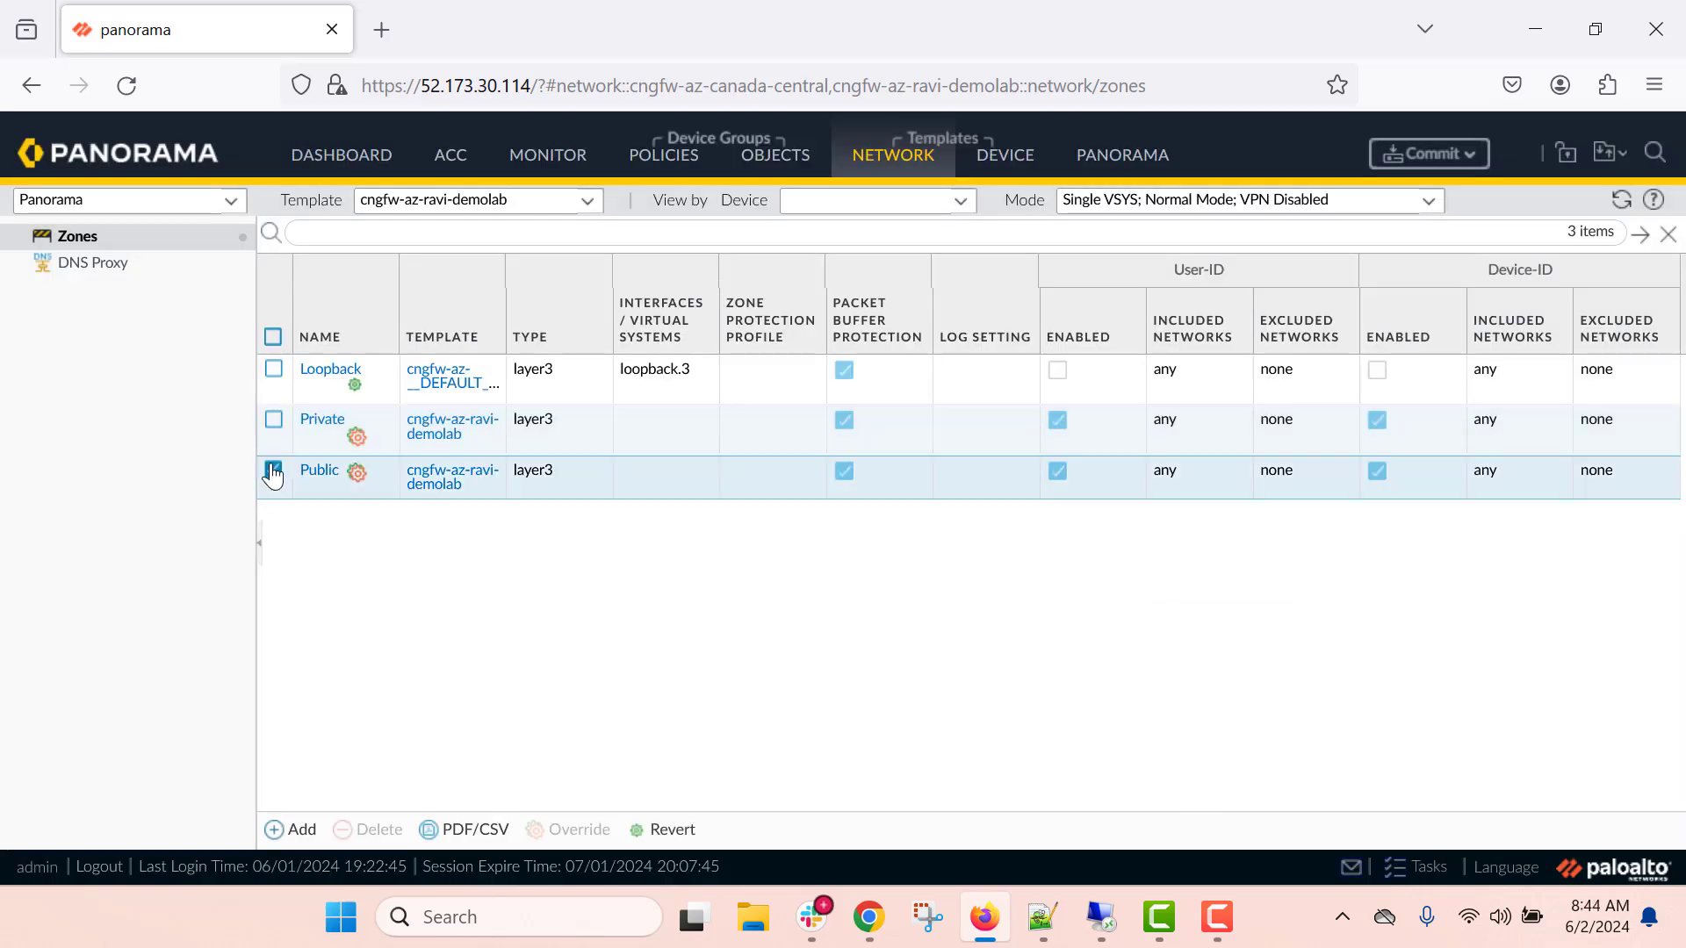
left_click(273, 479)
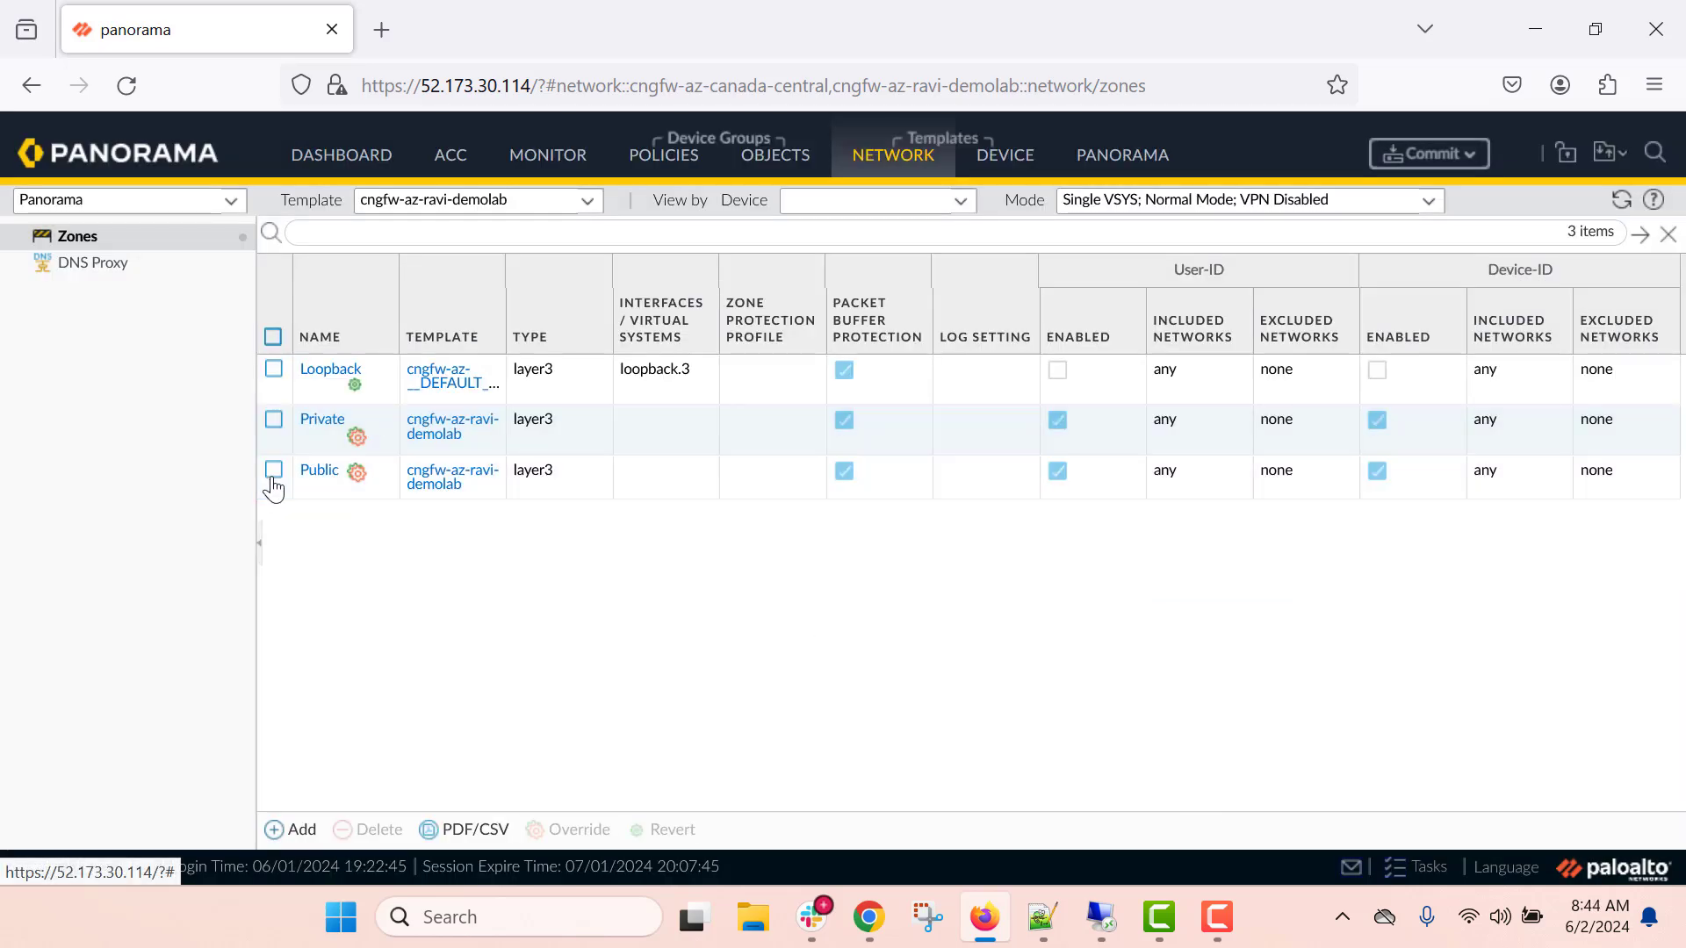
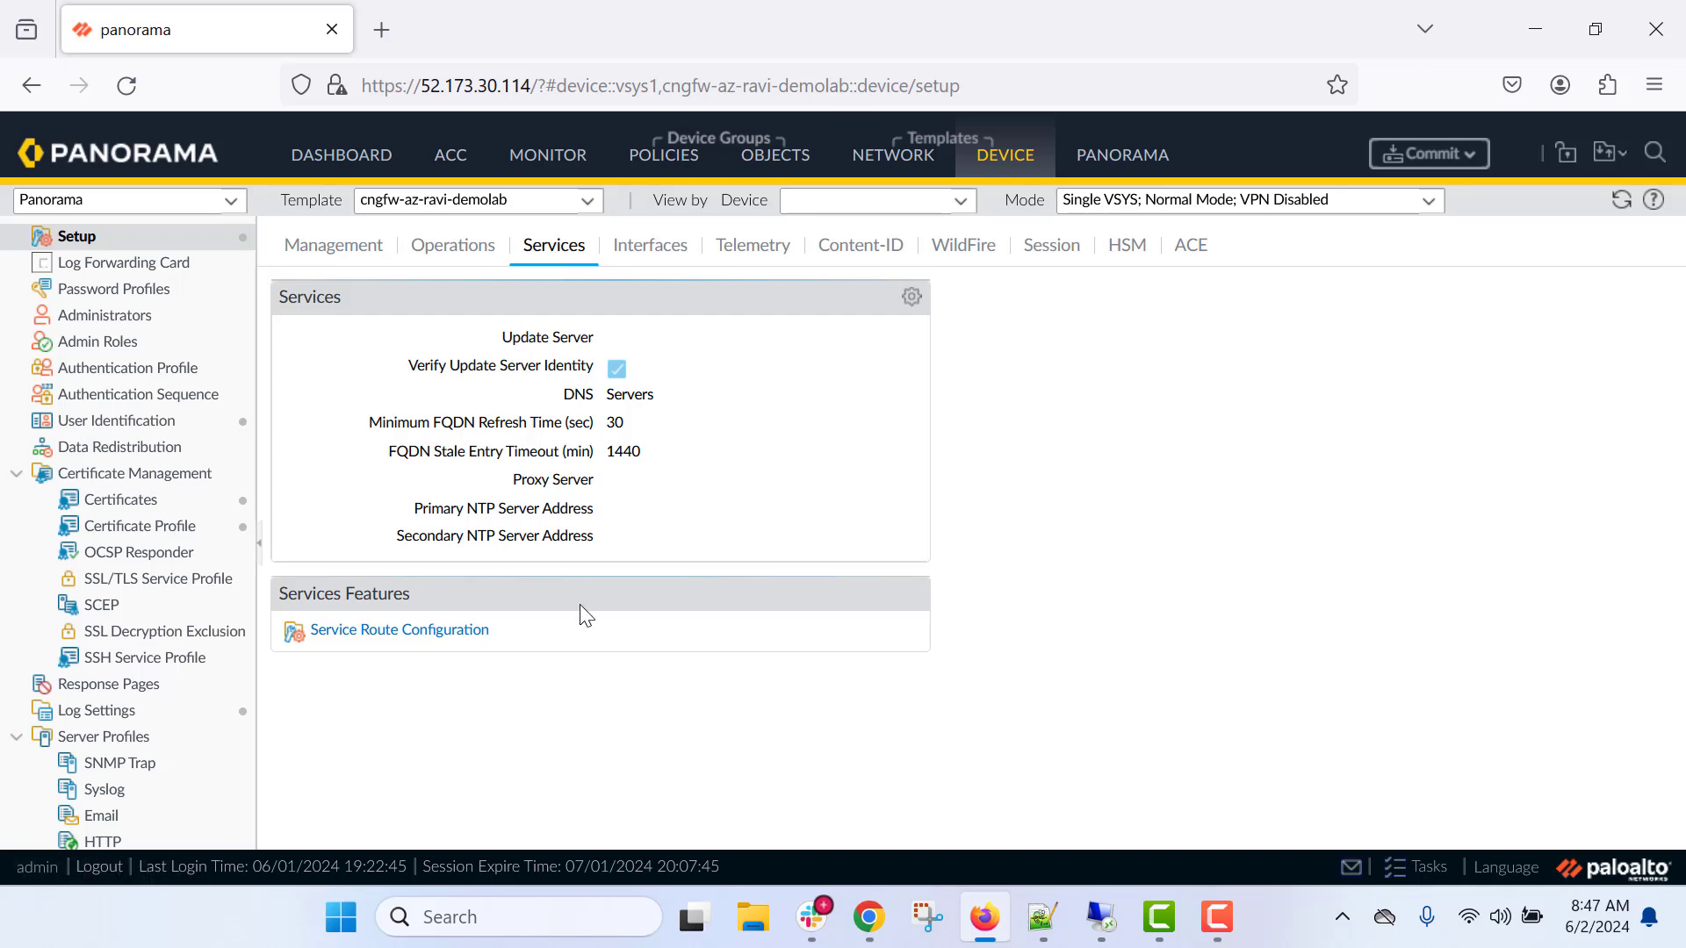
Step: Set the source interface of the IPv4 LDAP service route to loopback.3
left_click(389, 644)
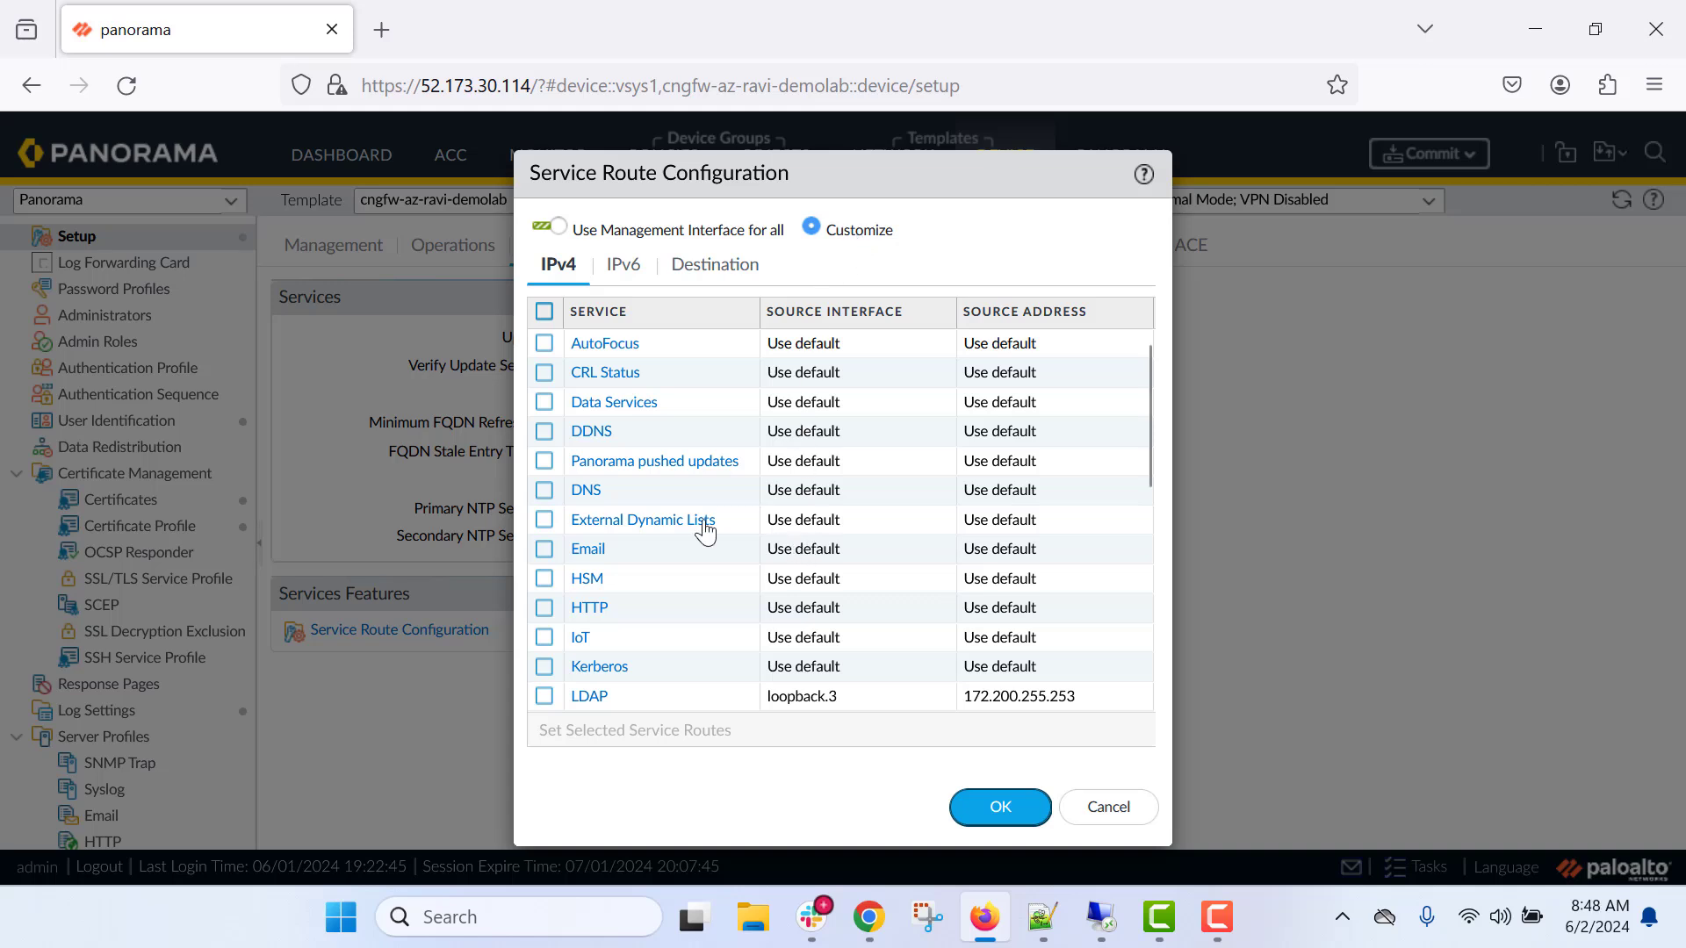
scroll(645, 549, "down", 2)
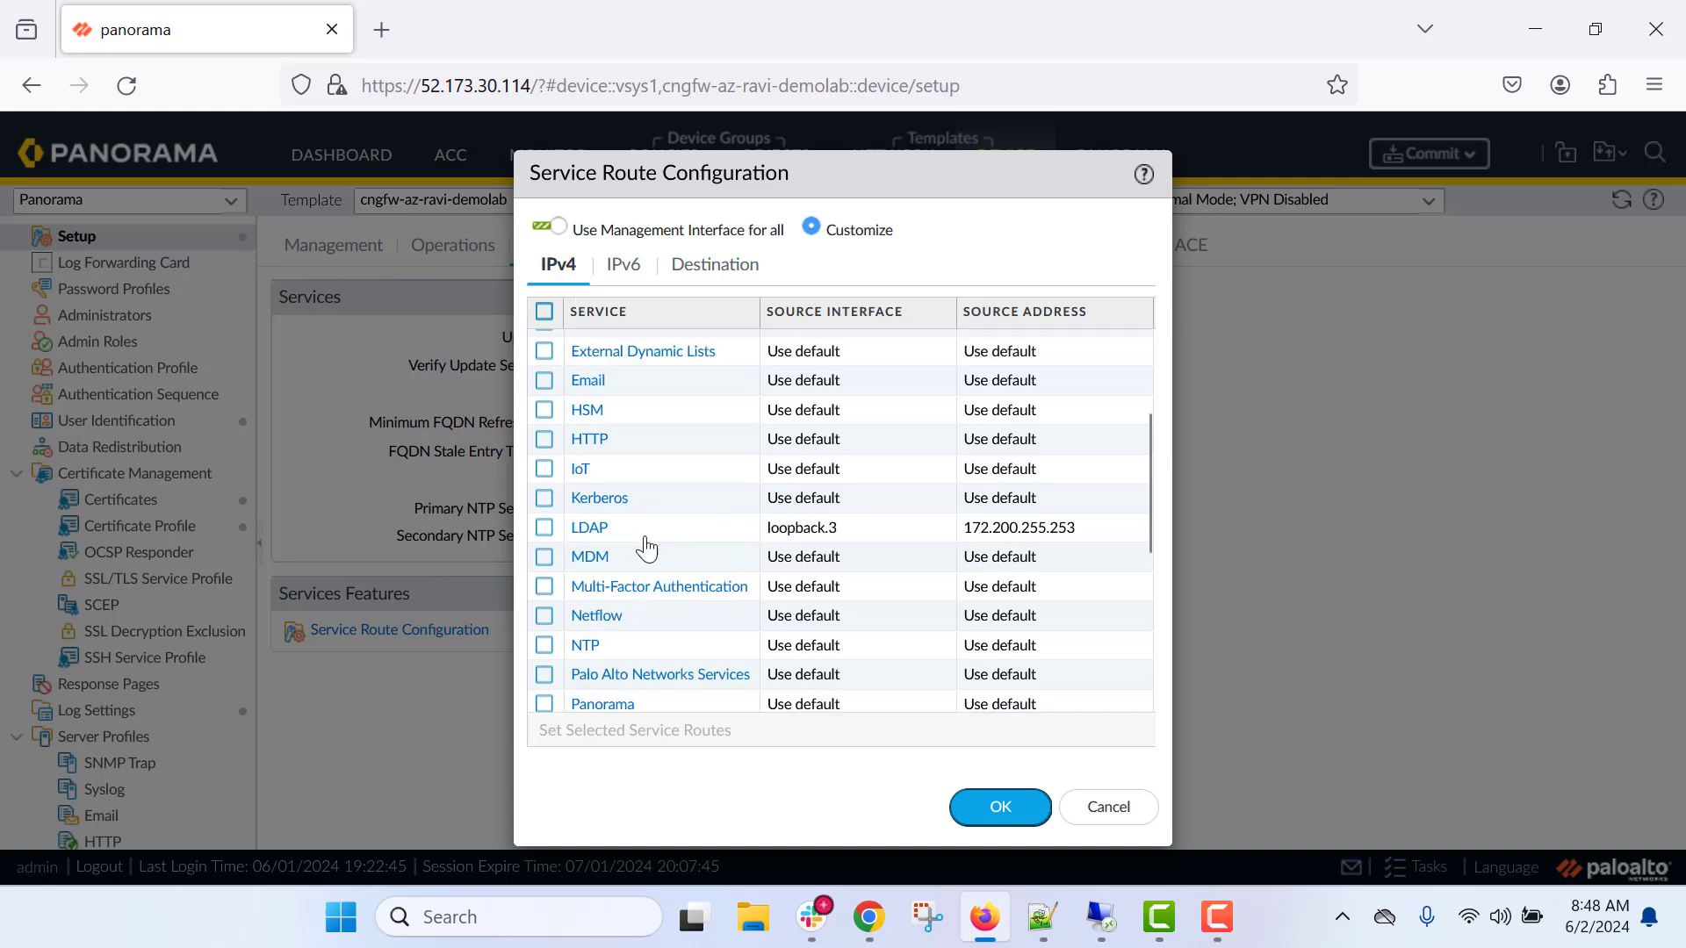
left_click(590, 528)
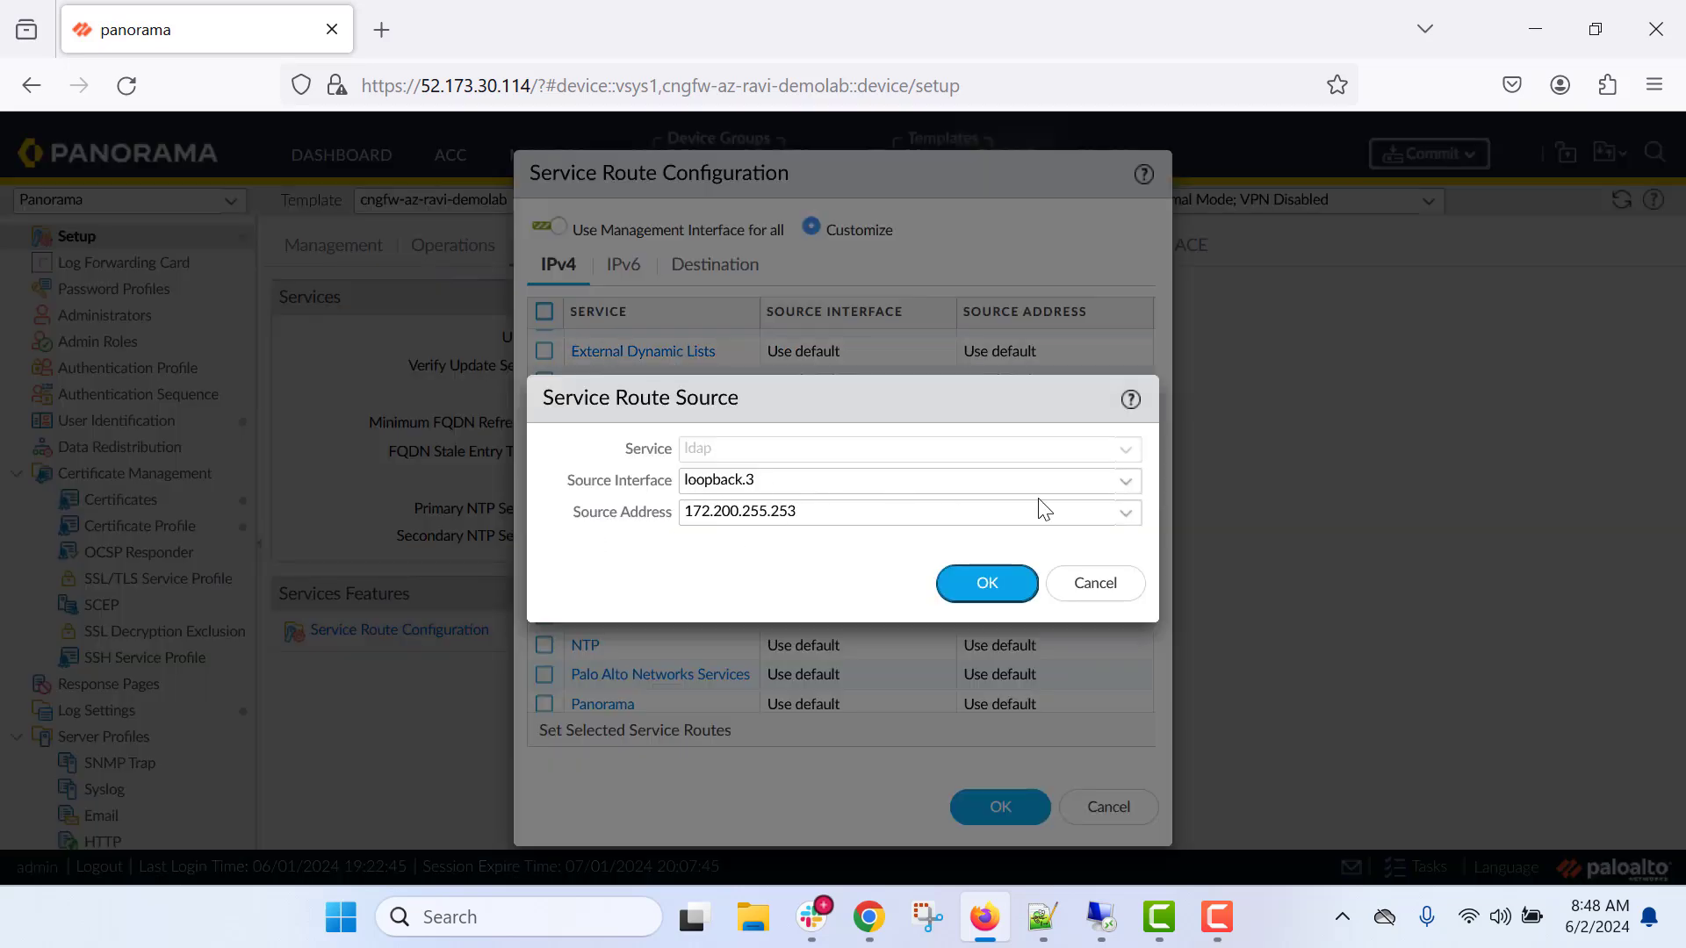
left_click(1121, 496)
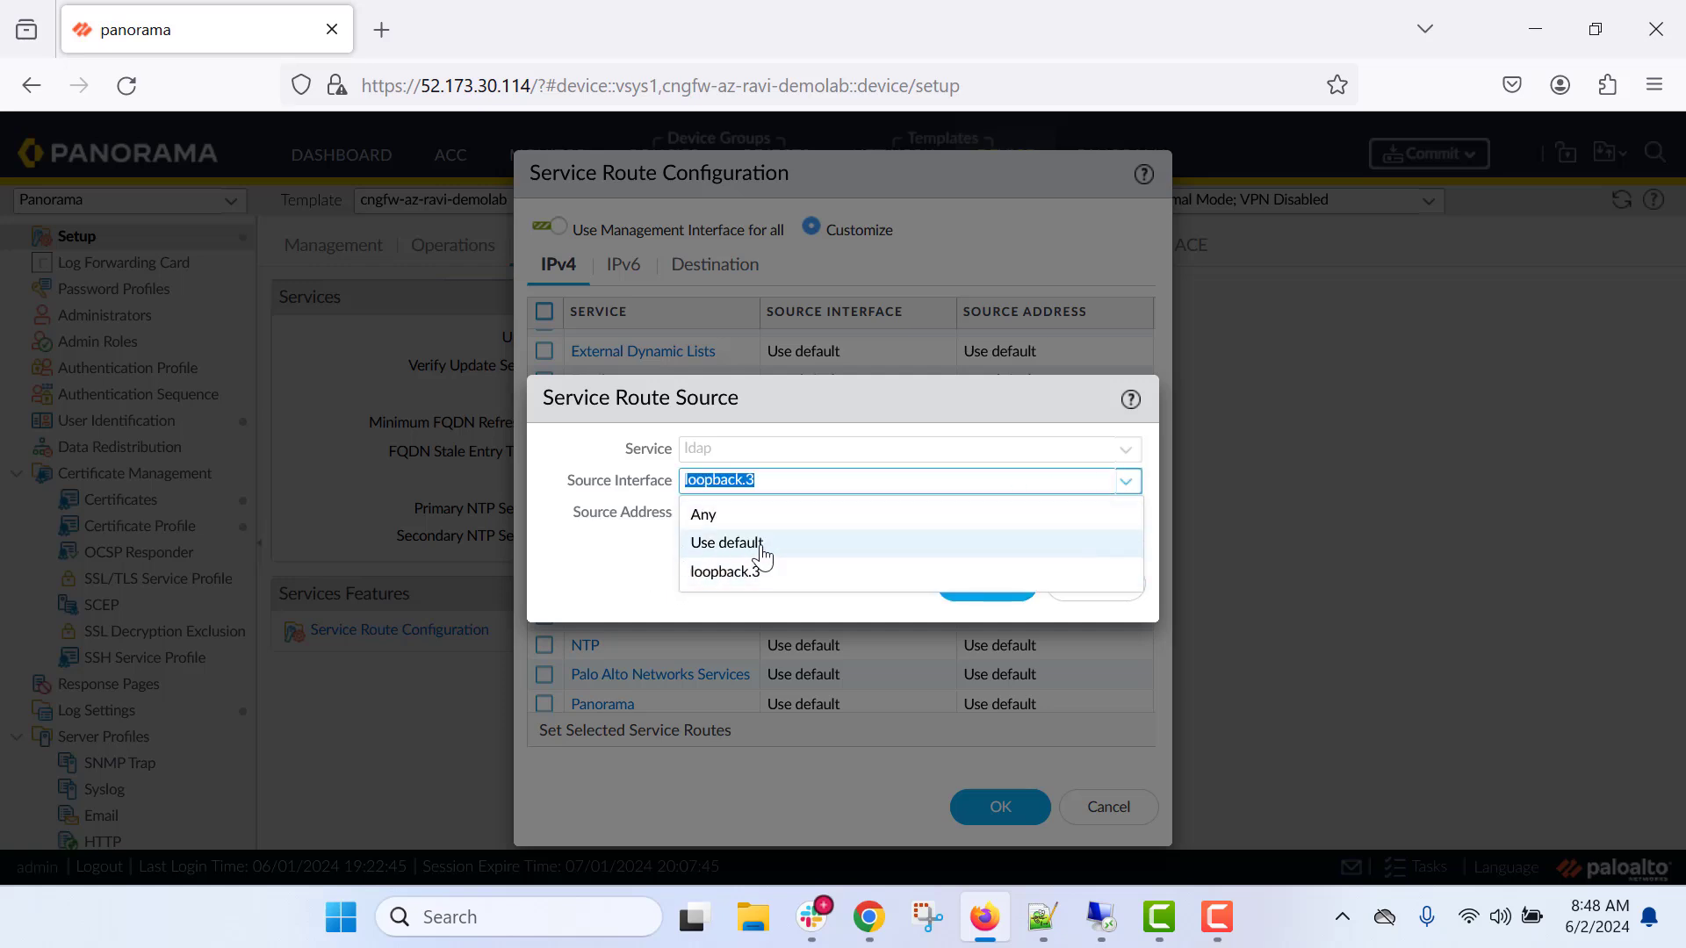
left_click(714, 572)
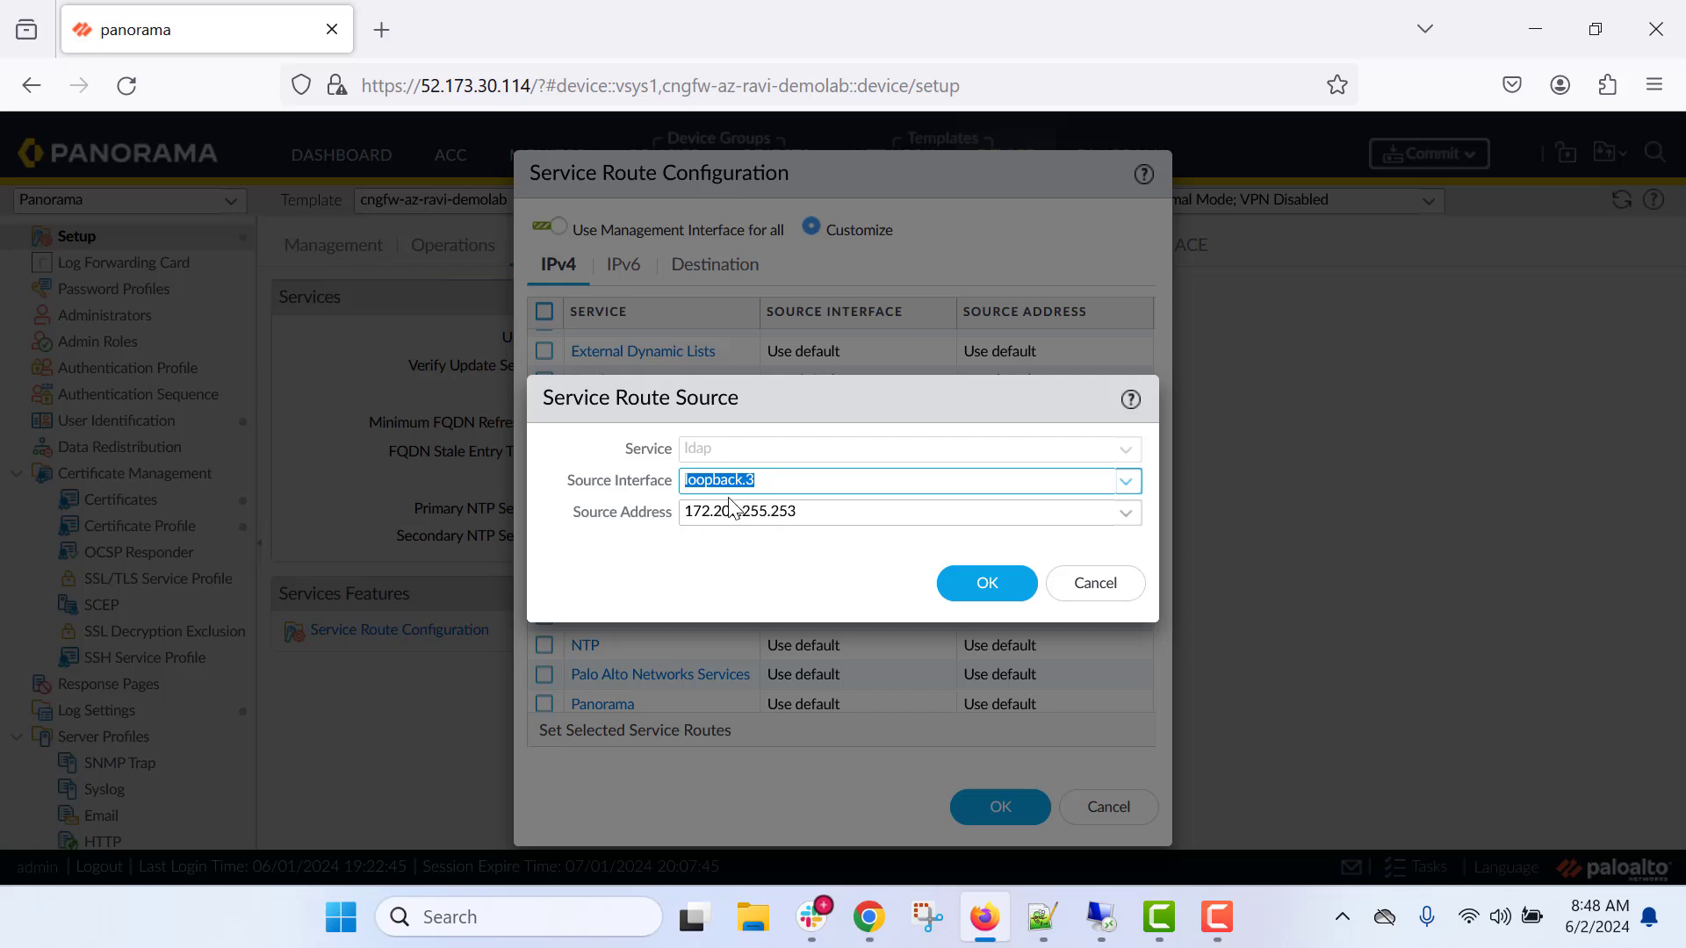
left_click(987, 583)
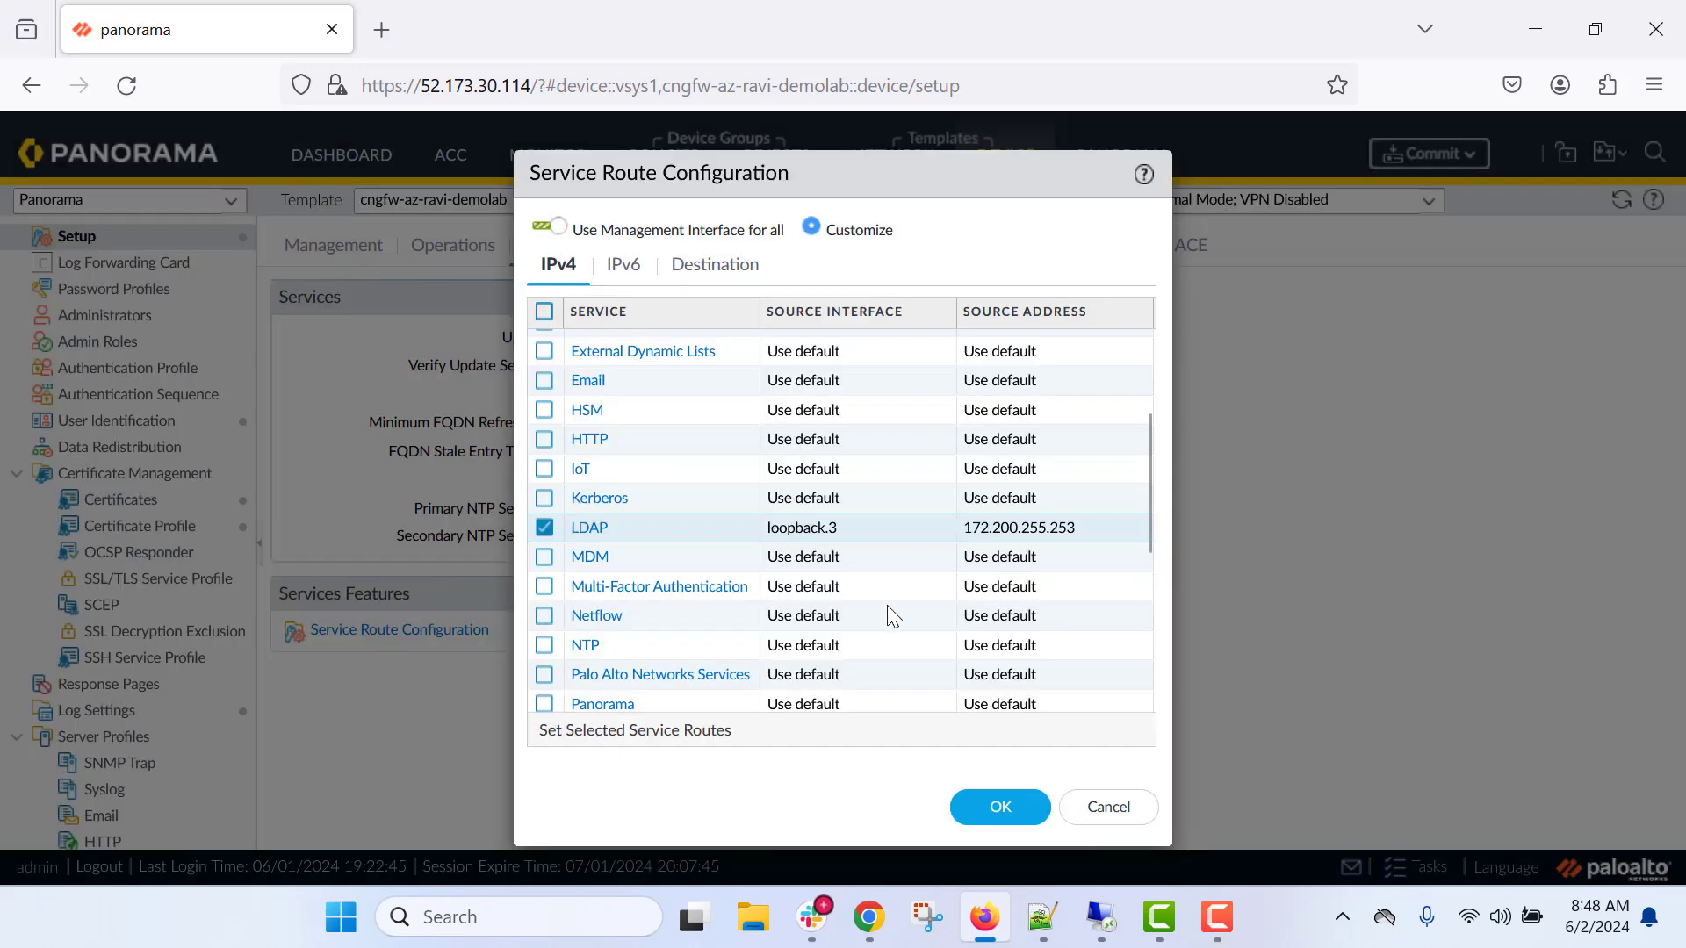
Step: Set the source interface for destination 10.5.10.4 to loopback.3 and save the service route configuration
left_click(726, 268)
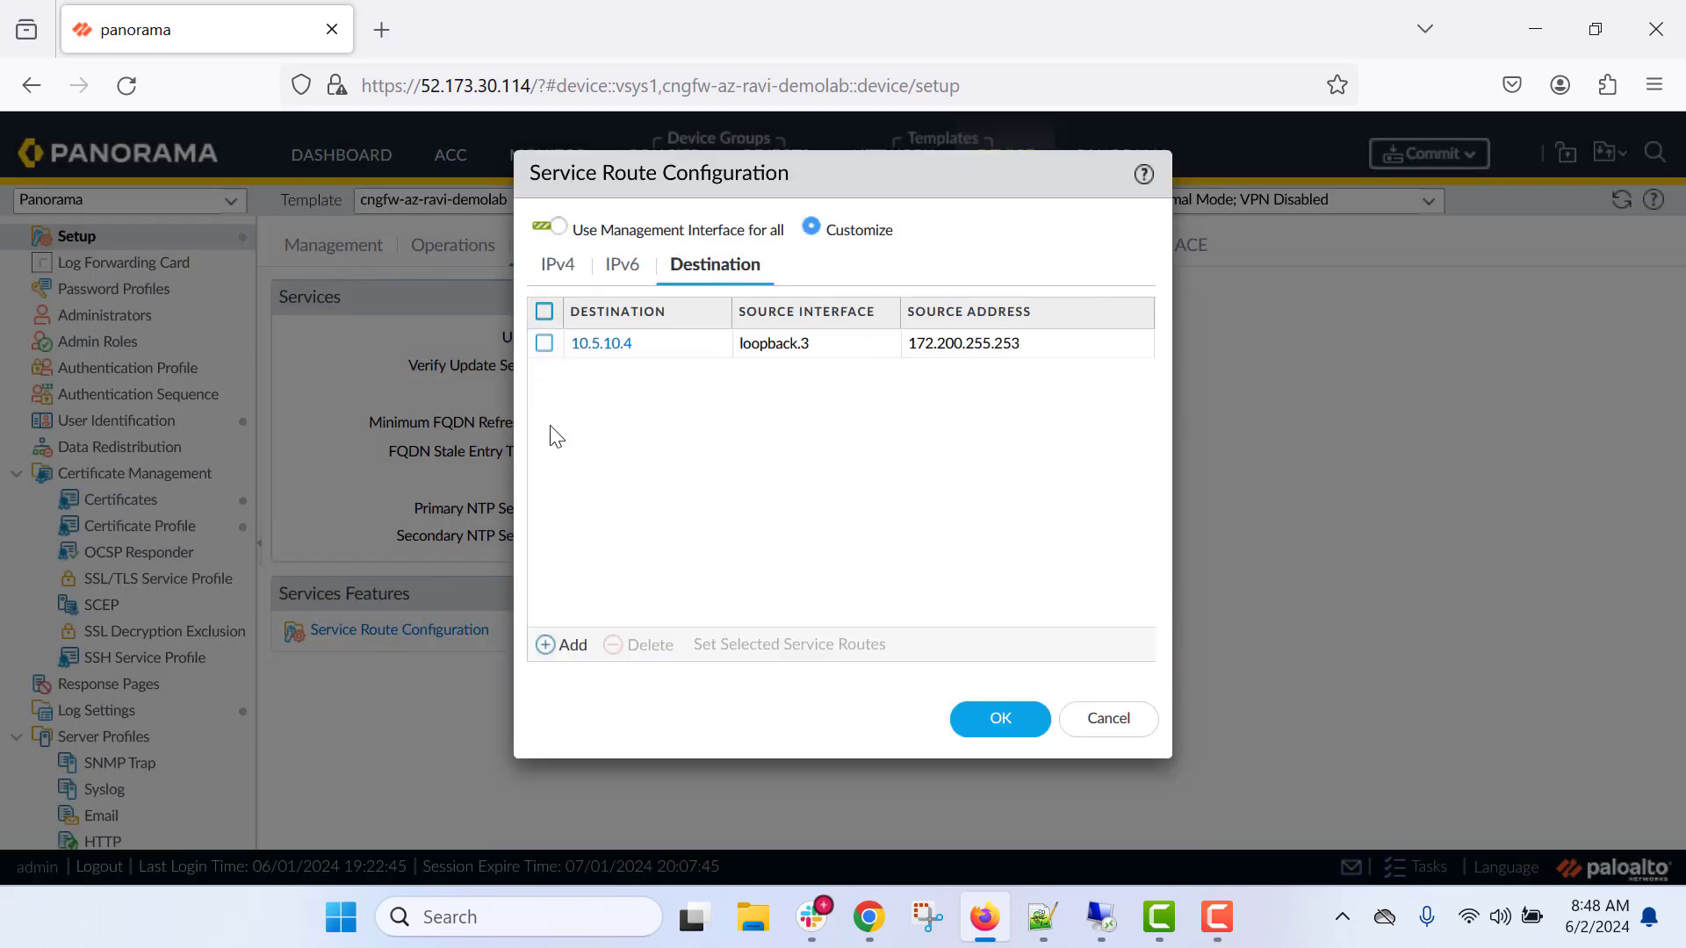
left_click(597, 353)
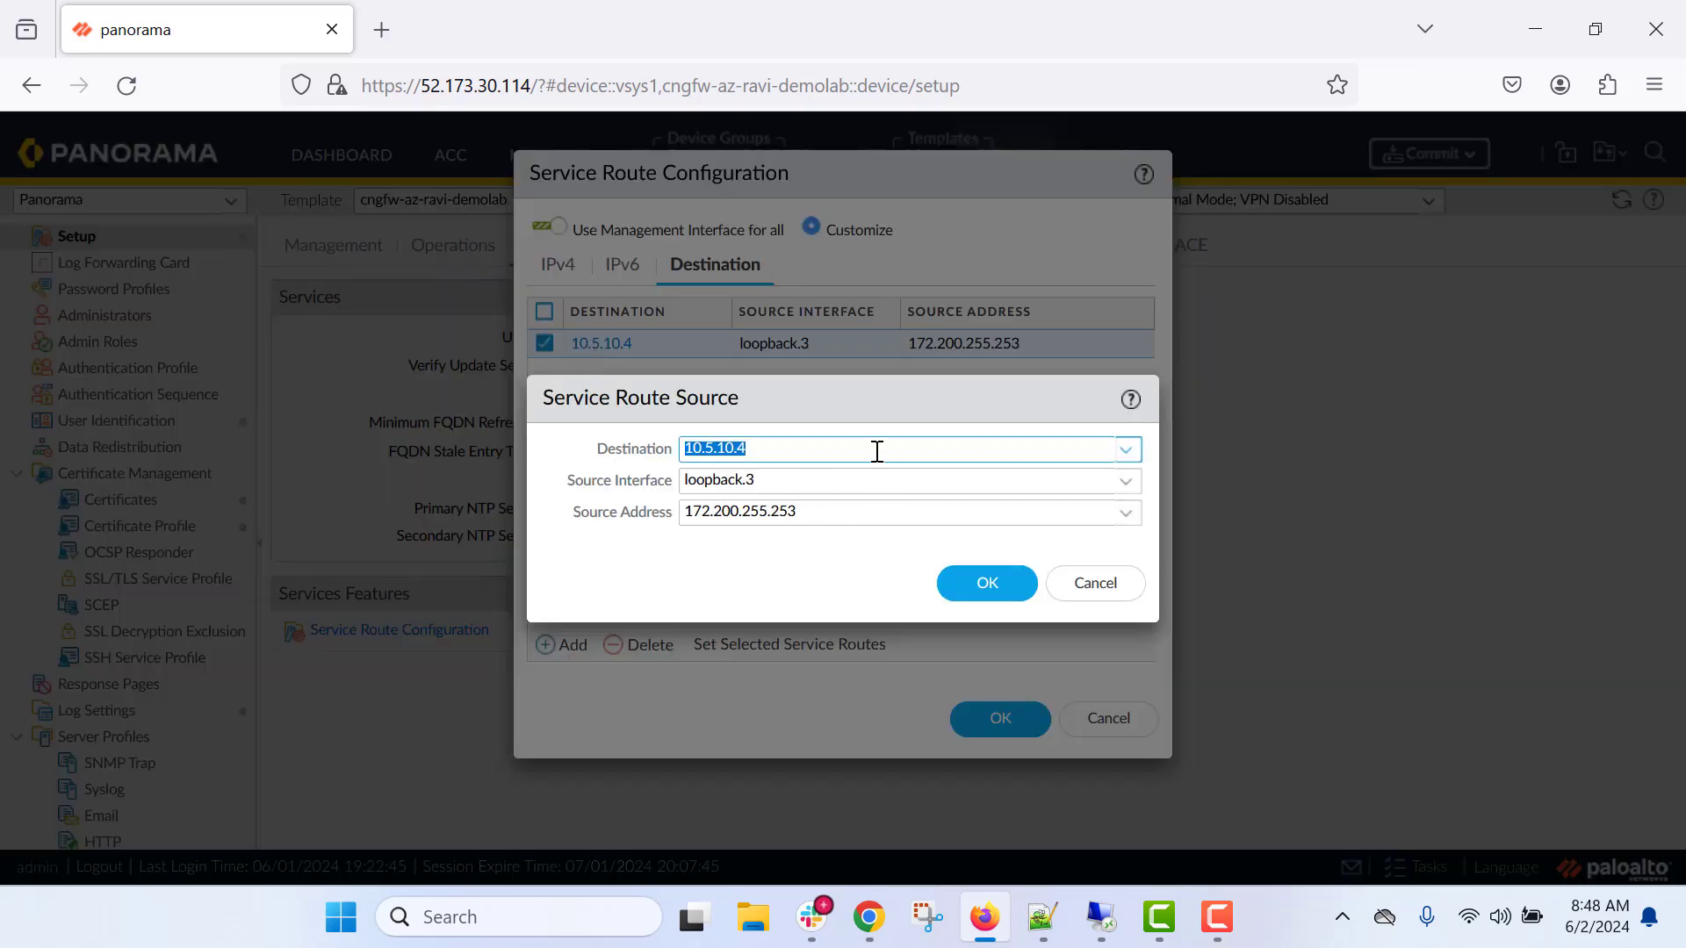
left_click(814, 449)
left_click(1125, 483)
left_click(708, 550)
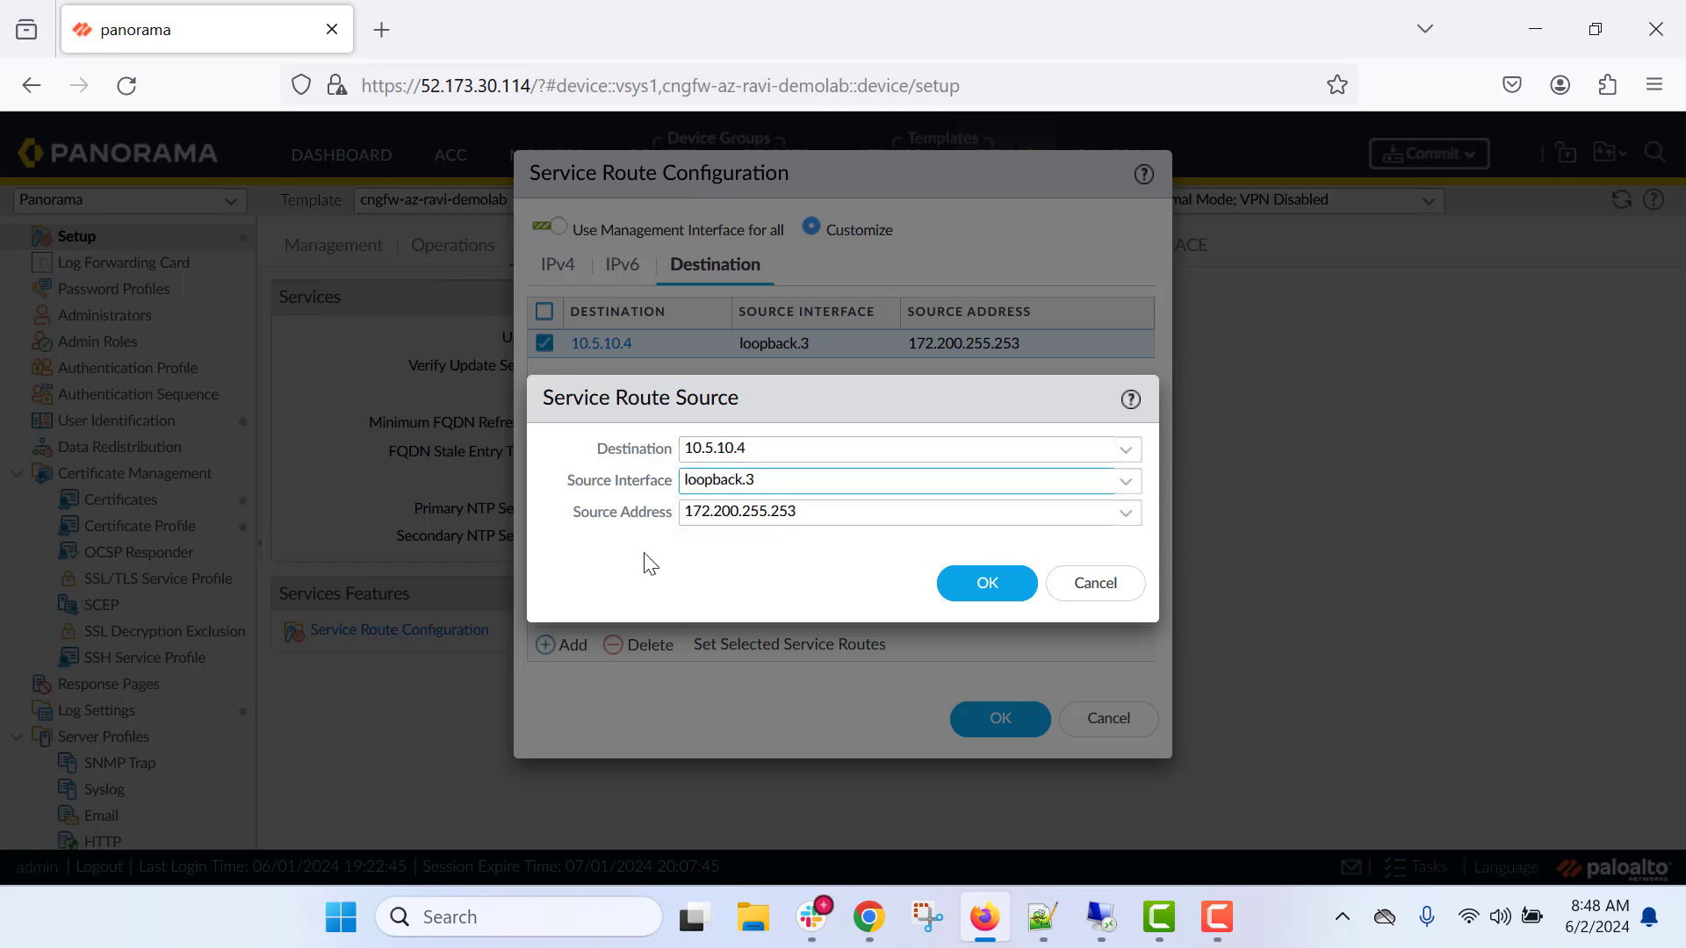
left_click(970, 584)
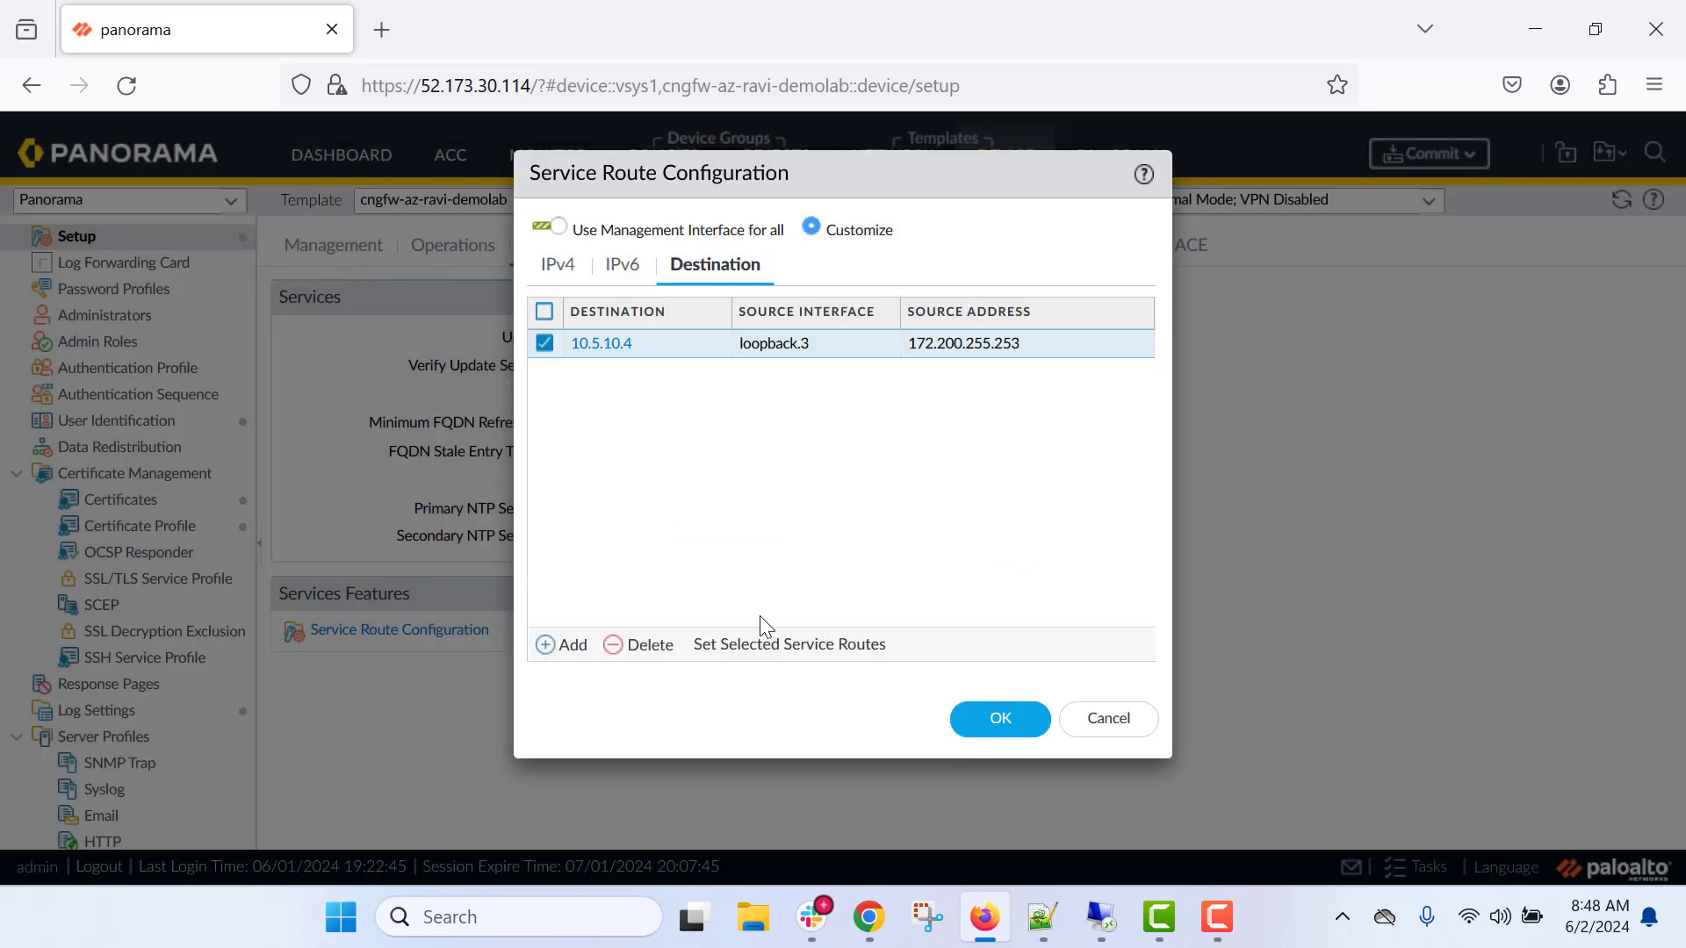
left_click(1002, 722)
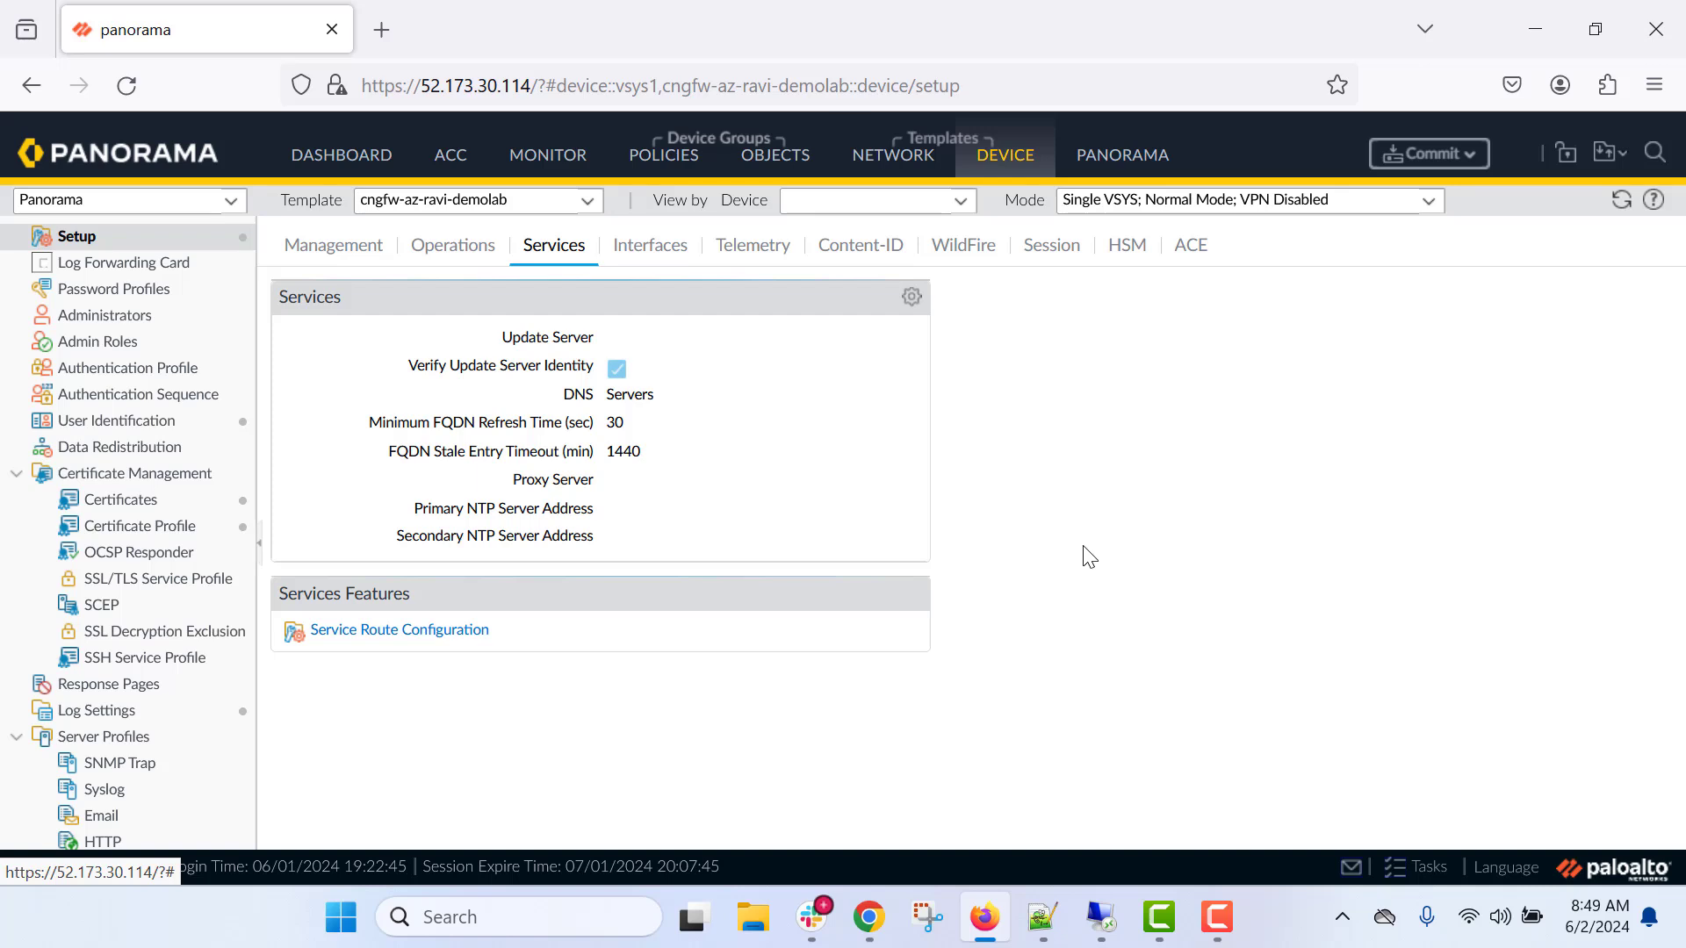
Step: Check the WinServerAD LDAP server profile's Bind DN against the pauser account's distinguishedName in ADSI Edit on the remote server, and confirm the profile
left_click(1429, 154)
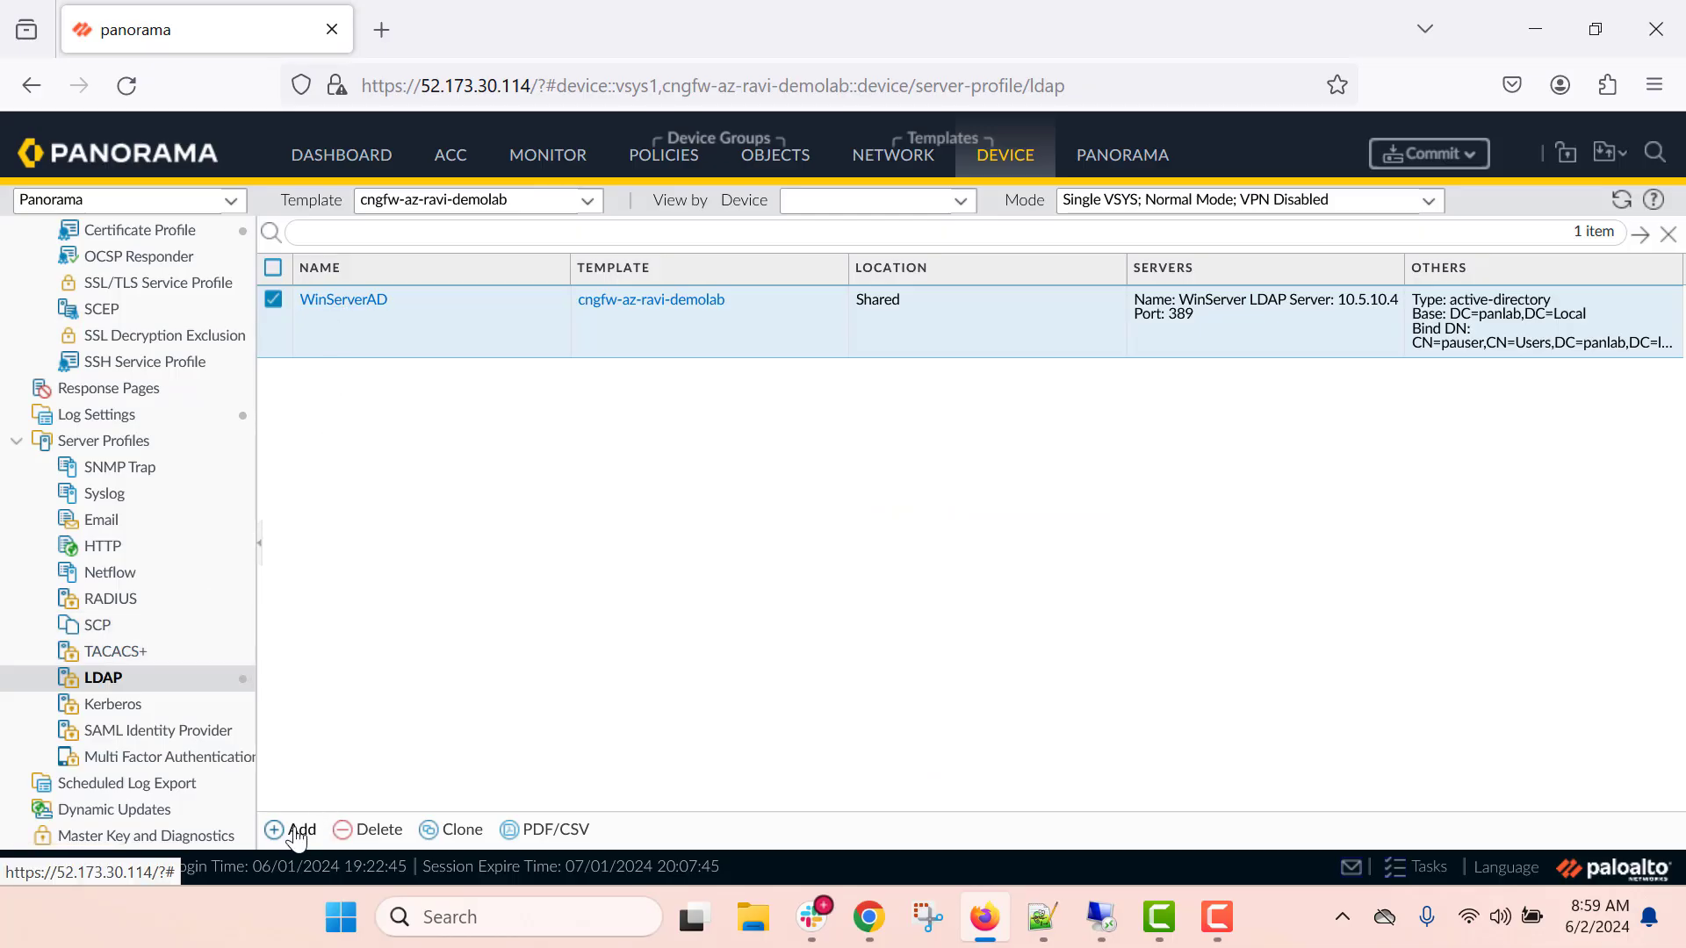
left_click(345, 315)
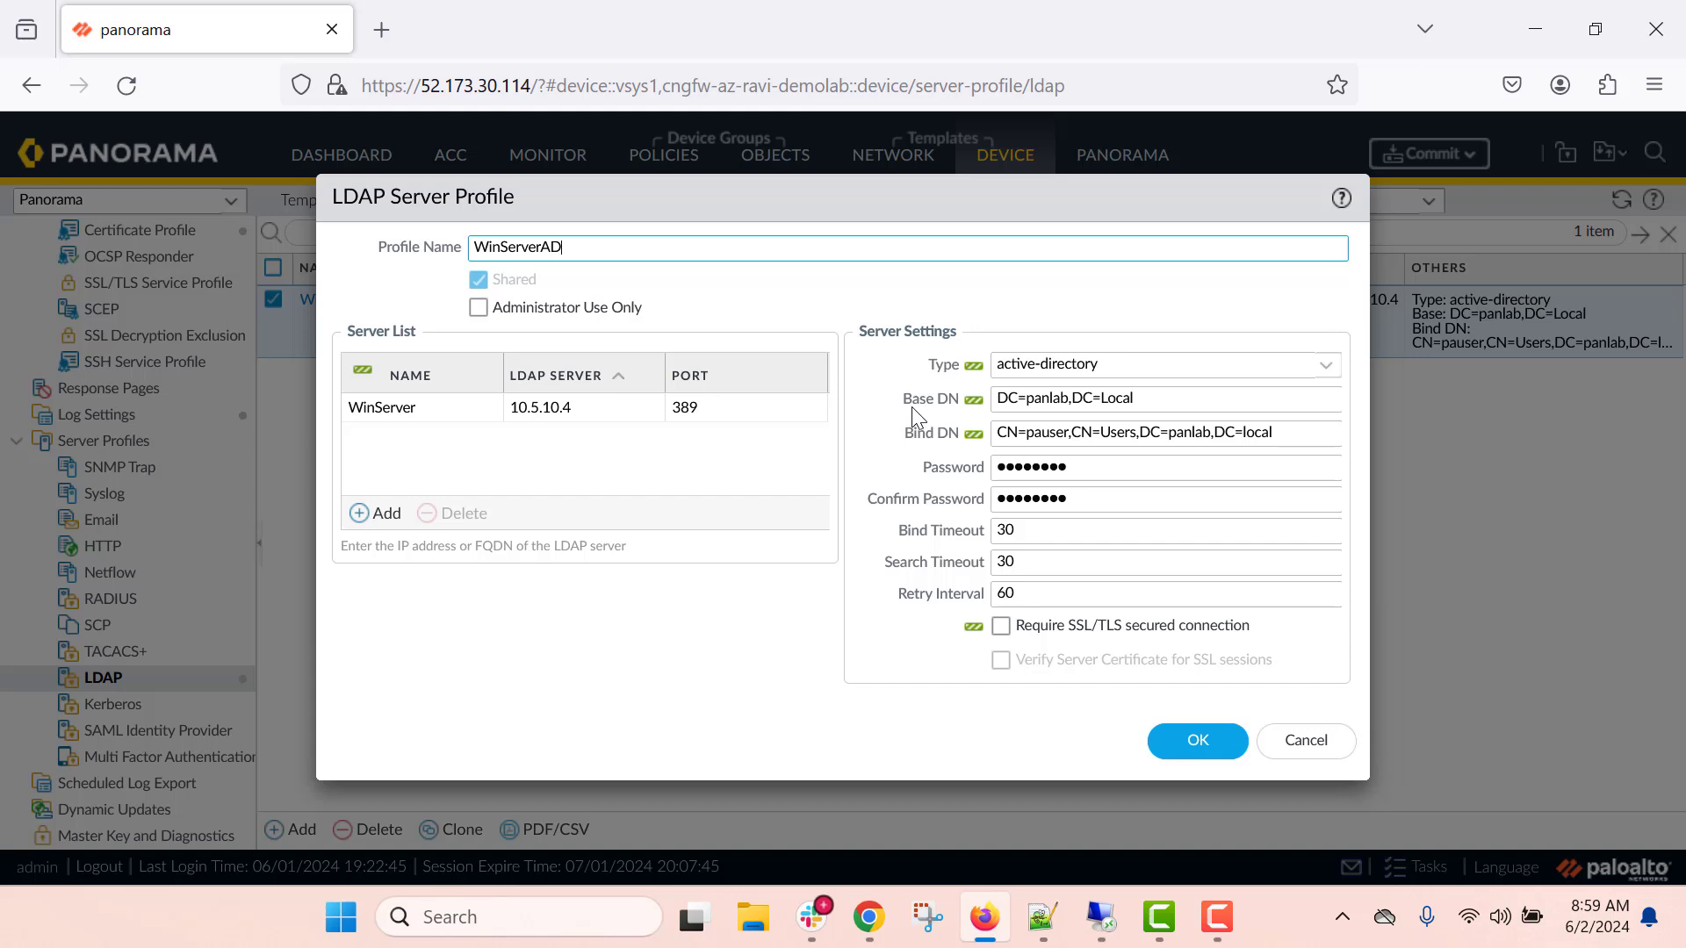
mouse_move(1099, 929)
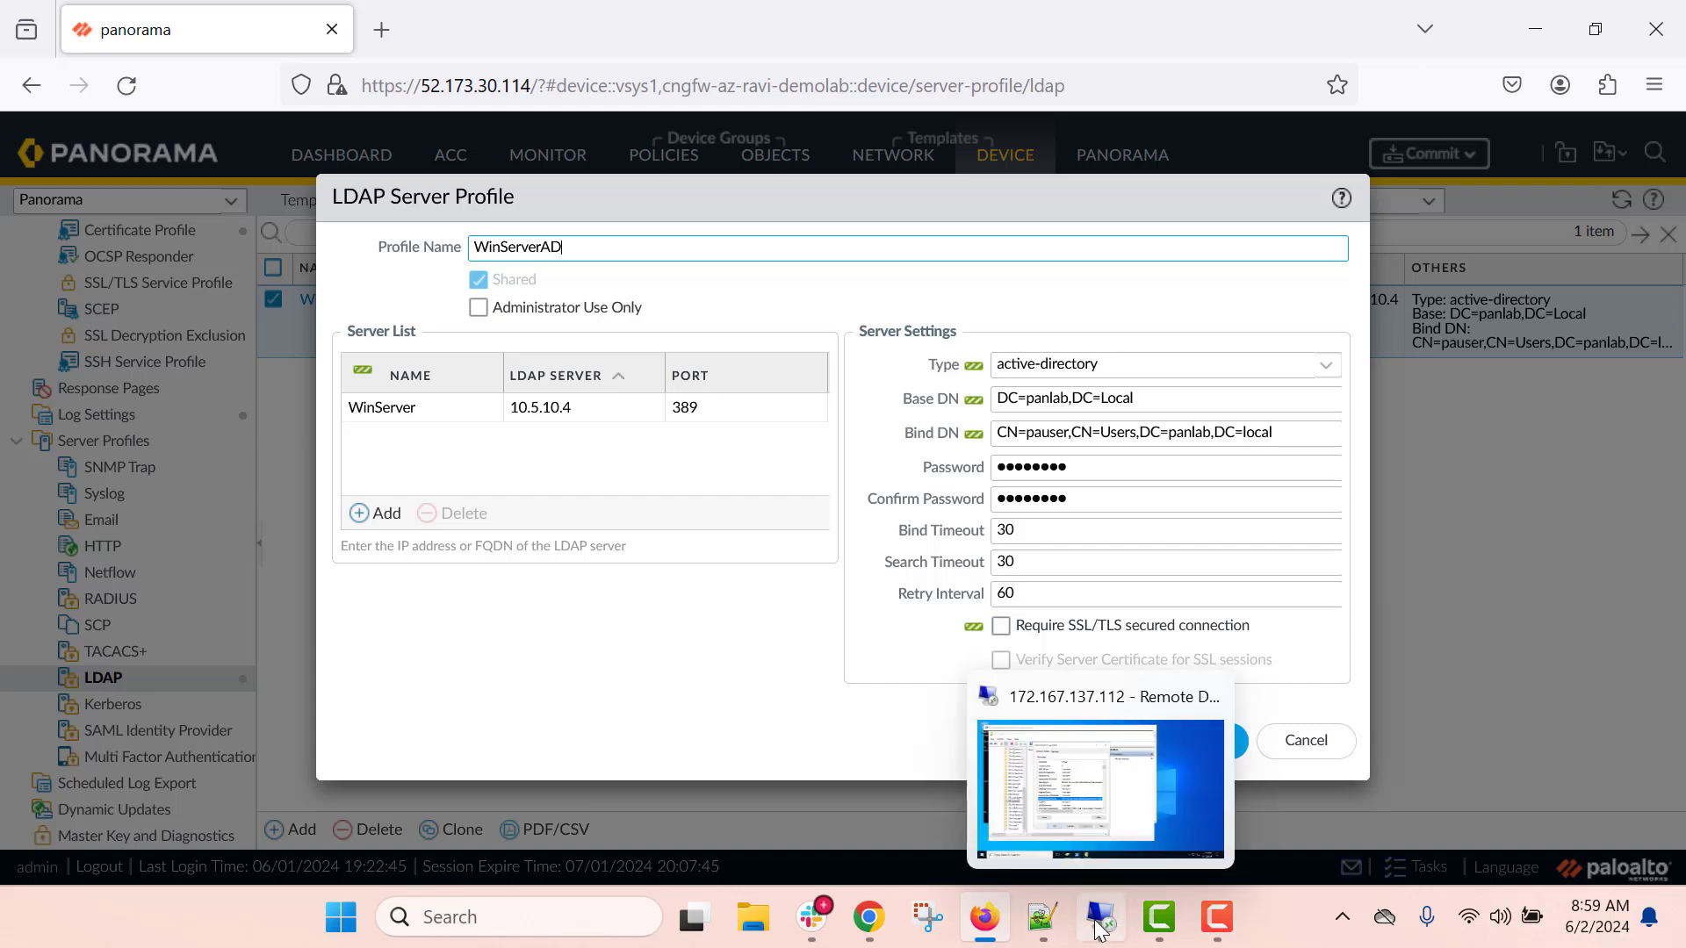
left_click(1100, 930)
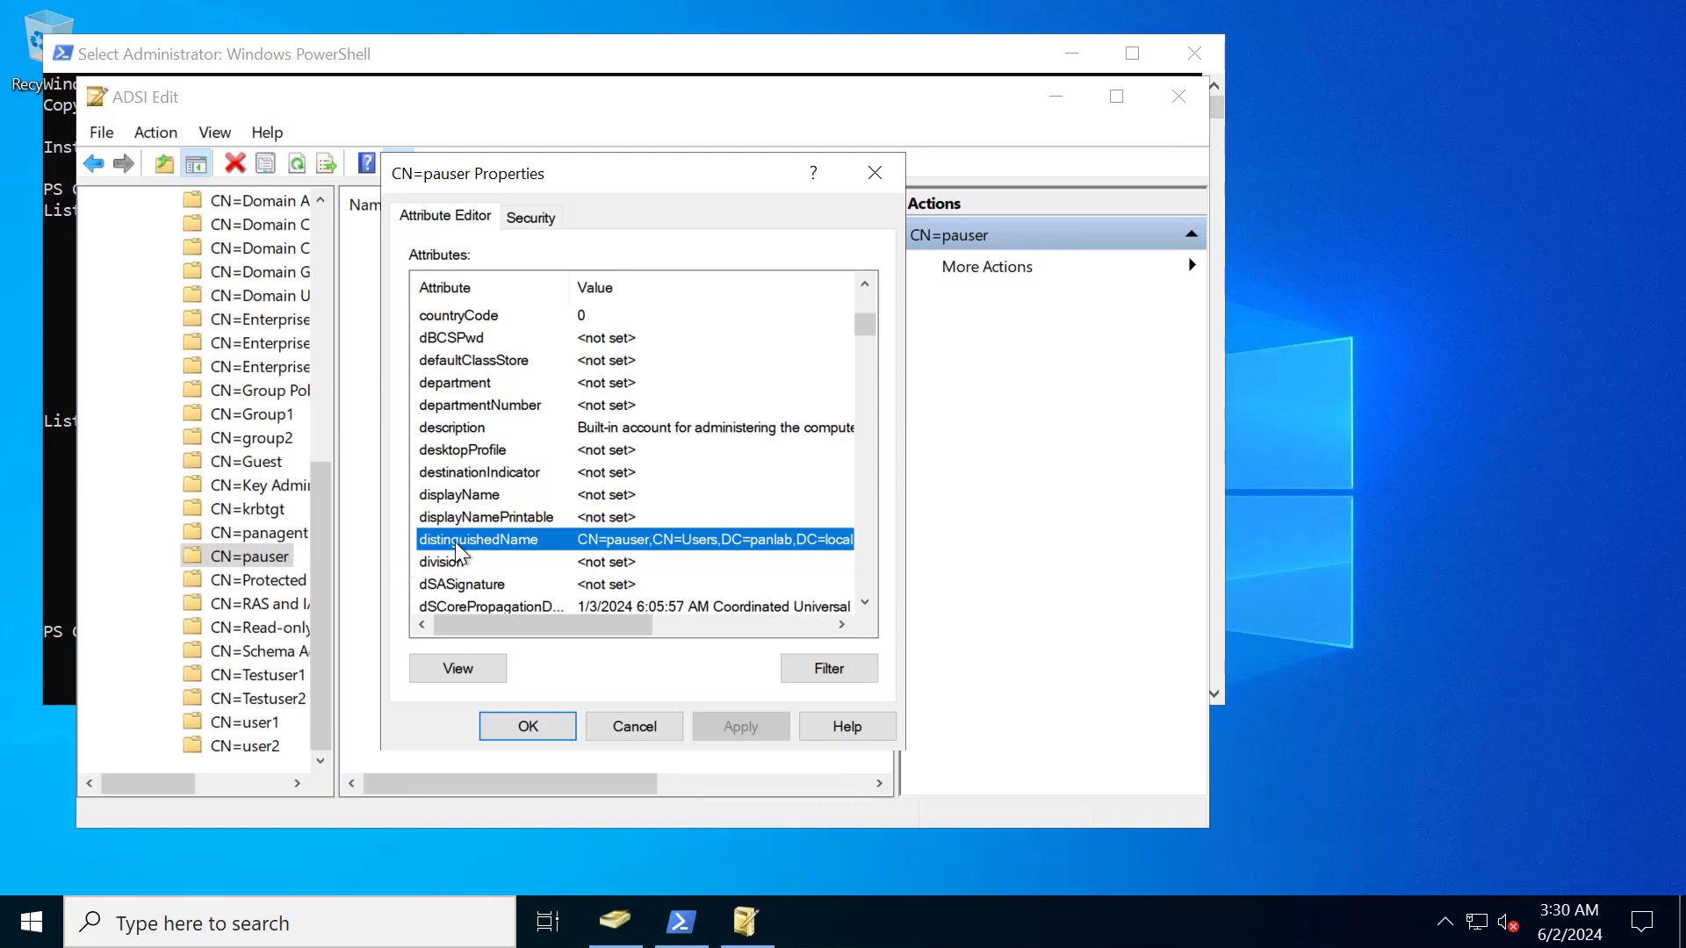
double_click(583, 541)
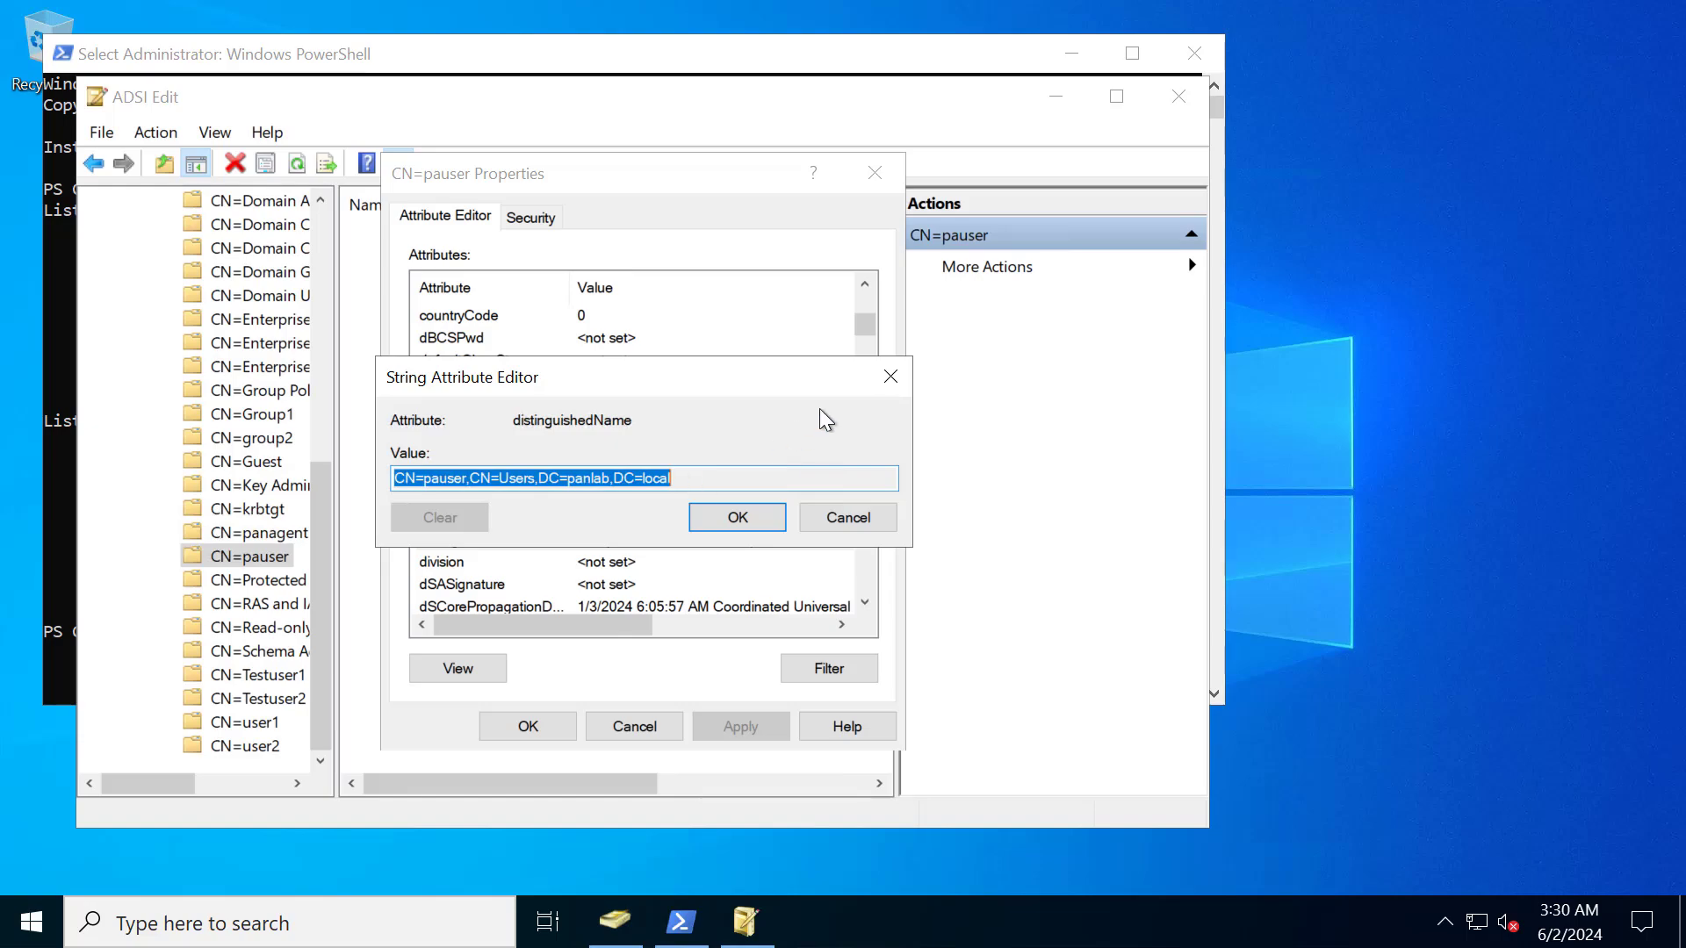
left_click(1191, 25)
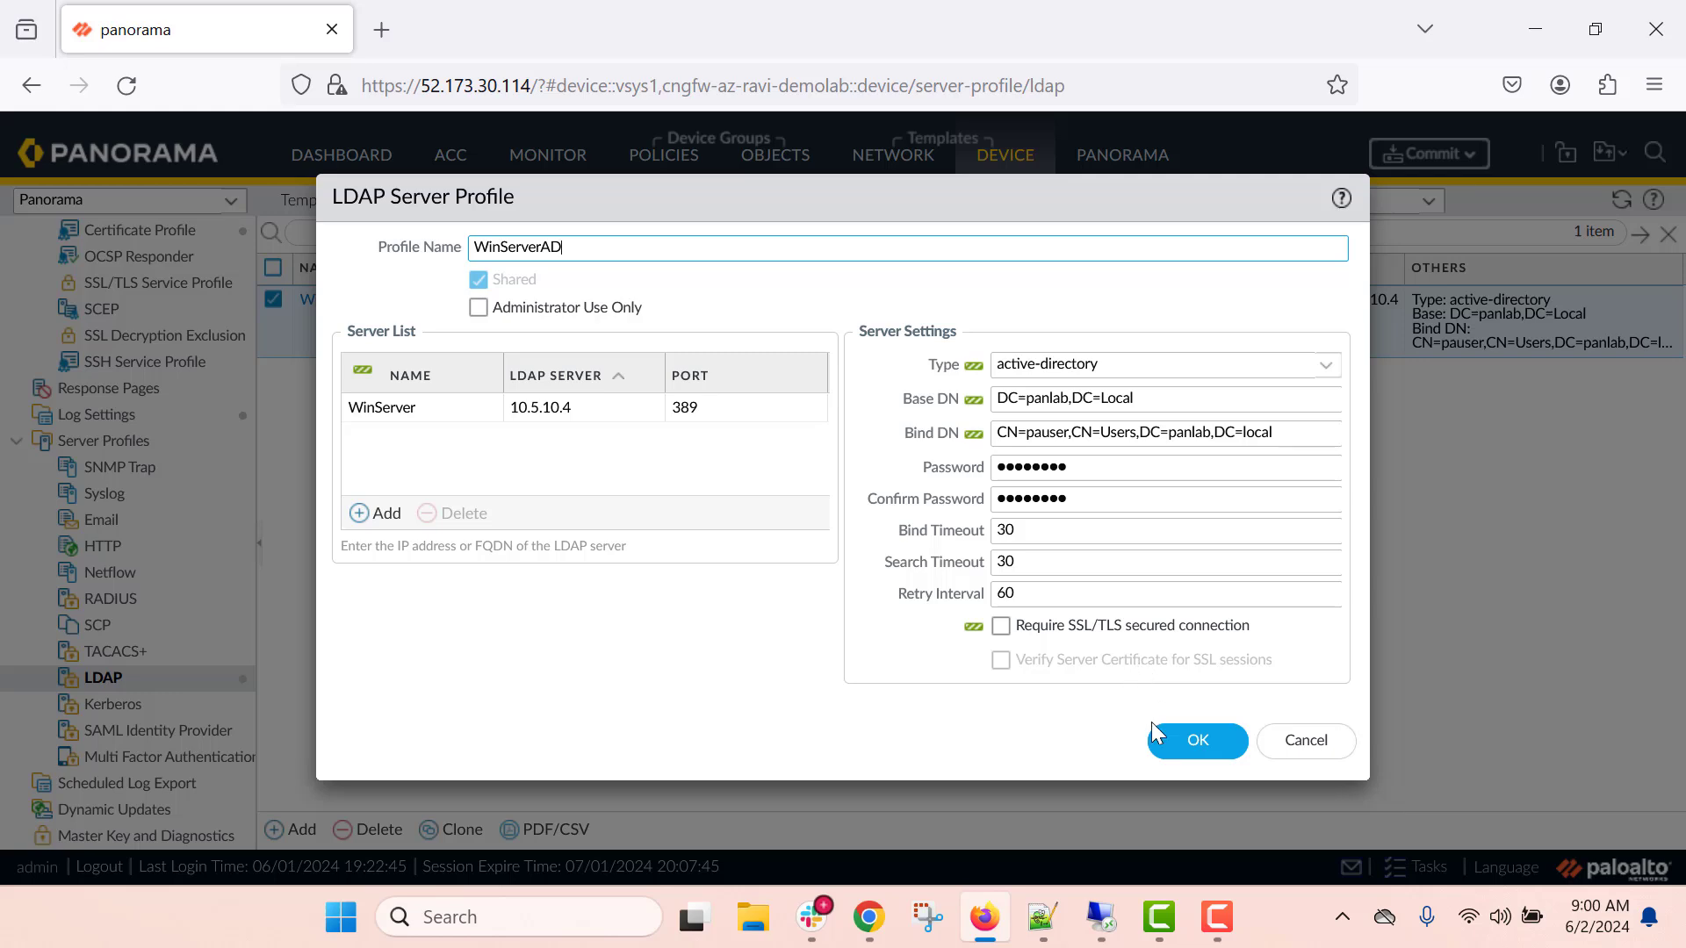
left_click(1194, 745)
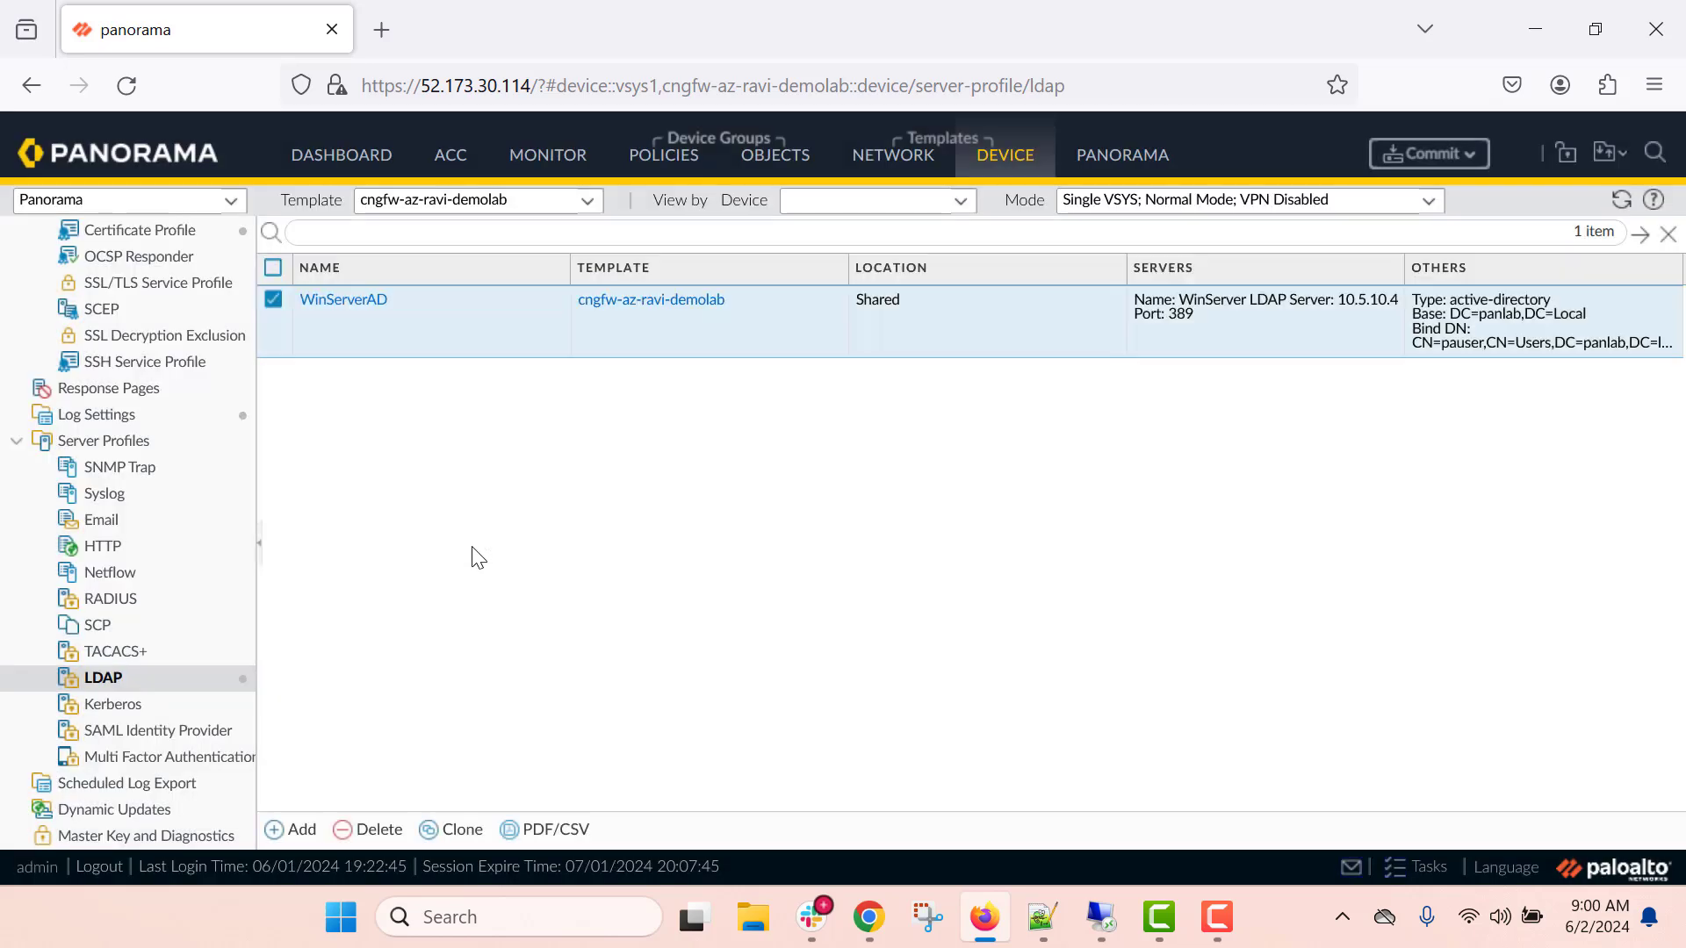
Step: Open the group mapping entry in the User Identification settings of the cngfw-az-ravi-demolab template
scroll(140, 475, "up", 3)
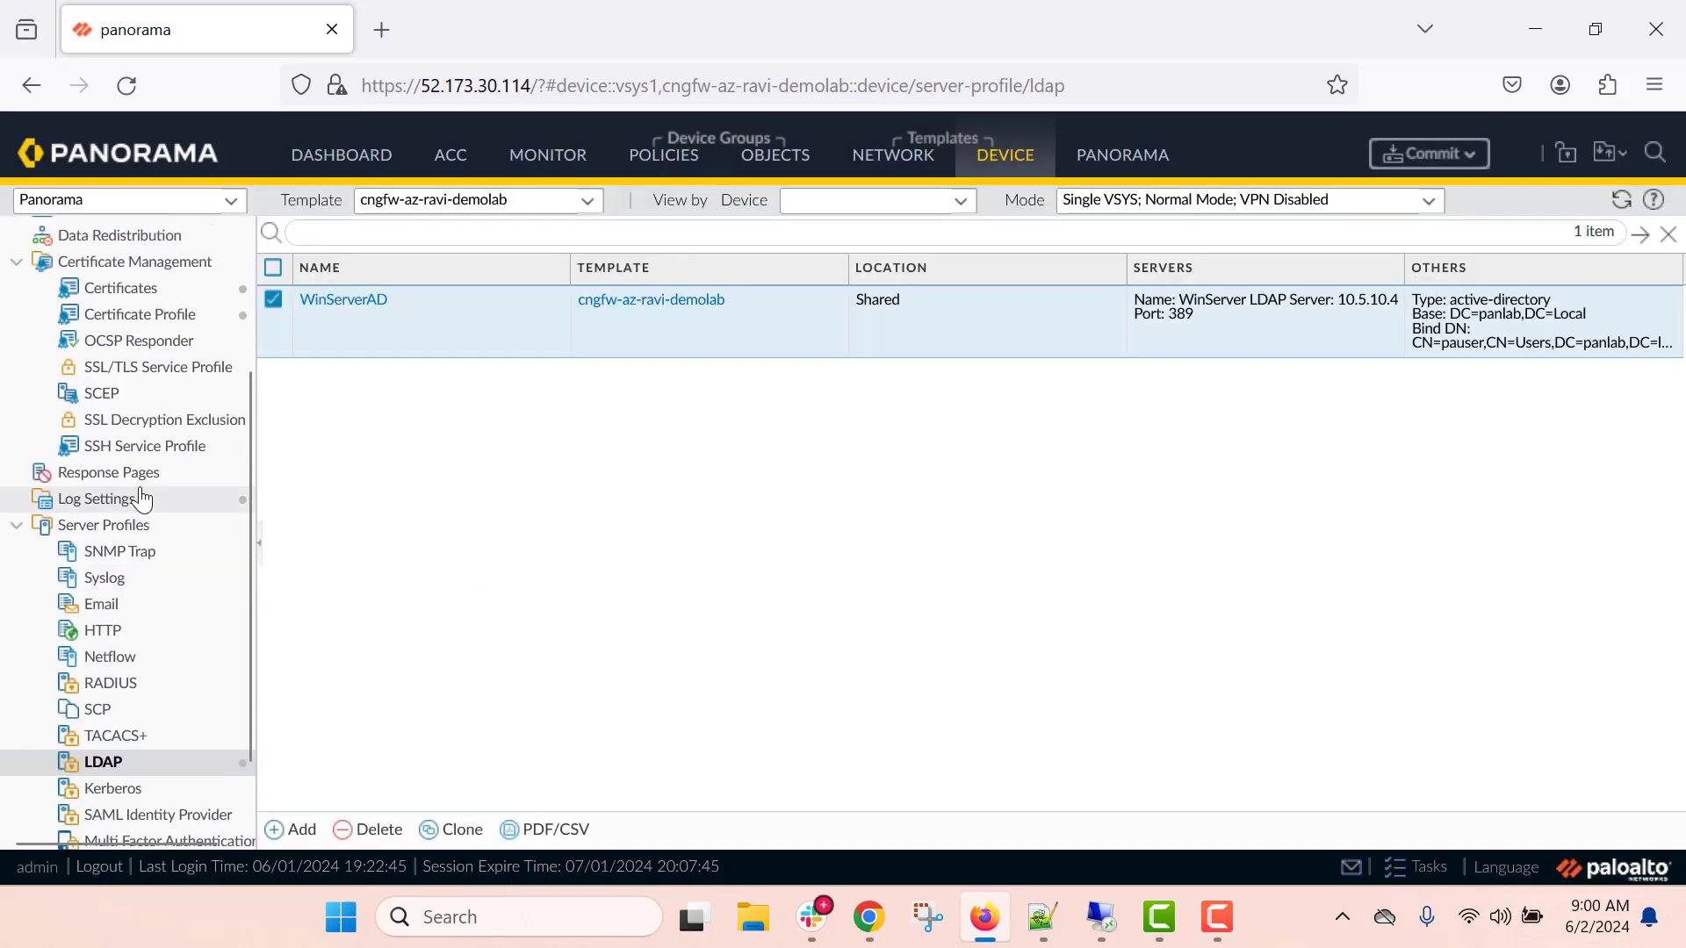
left_click(113, 301)
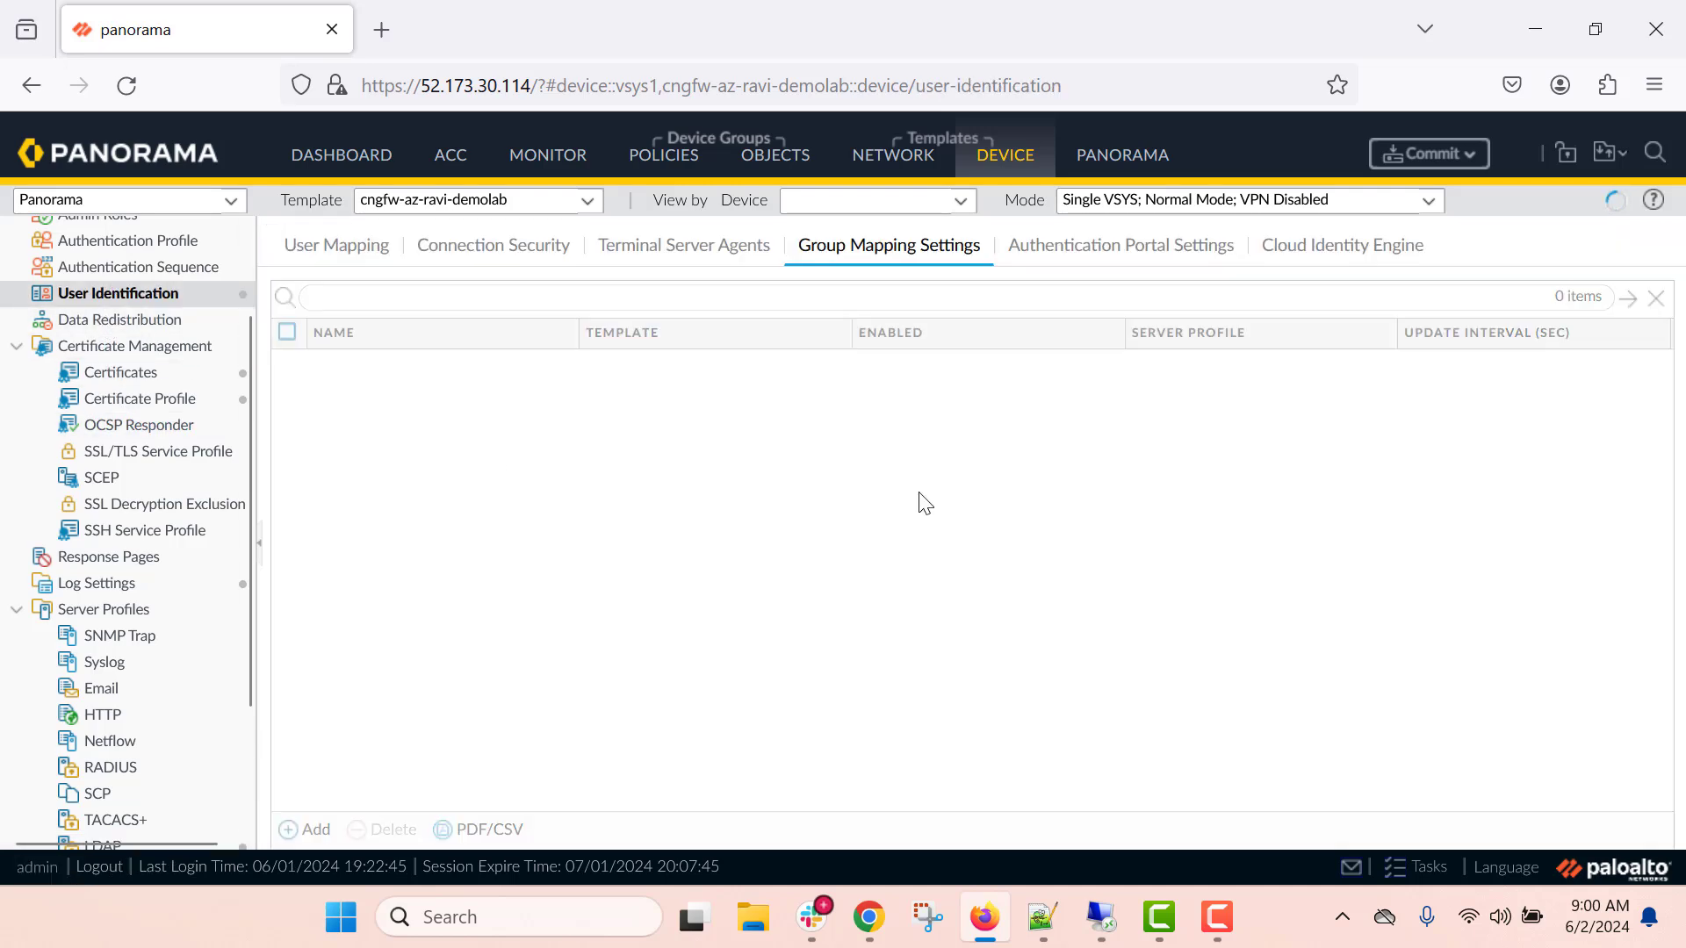
left_click(437, 373)
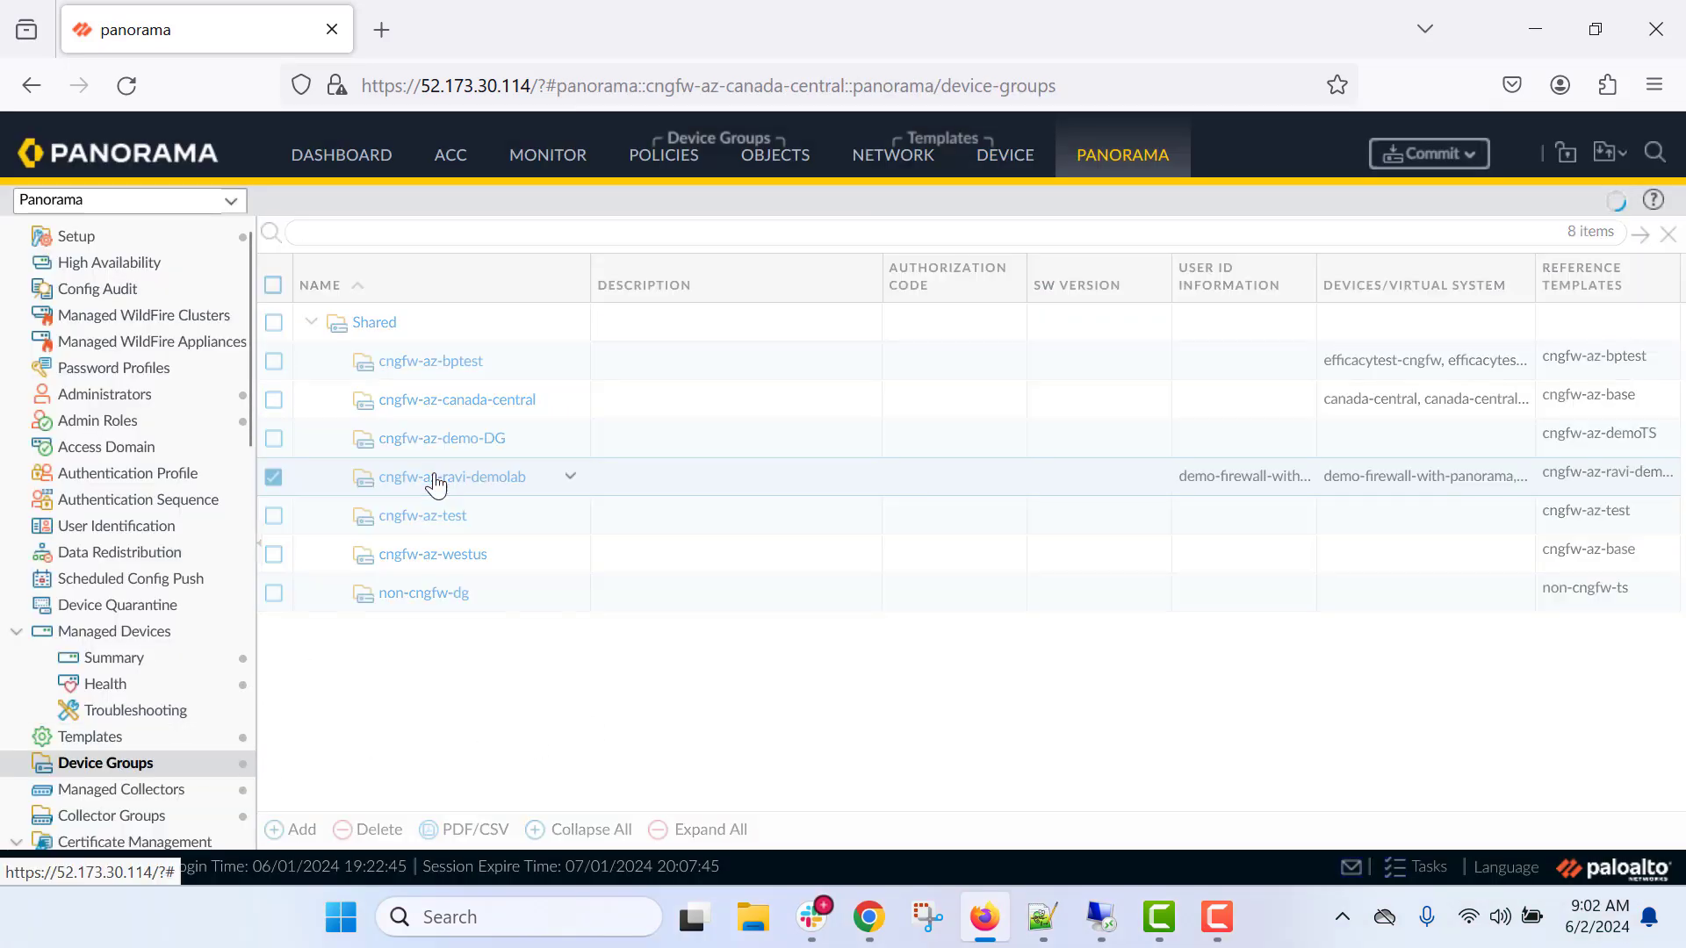
Step: Set demo-firewall-with-panorama as the User ID master device of device group cngfw-az-ravi-demolab, and commit and push the configuration
left_click(437, 479)
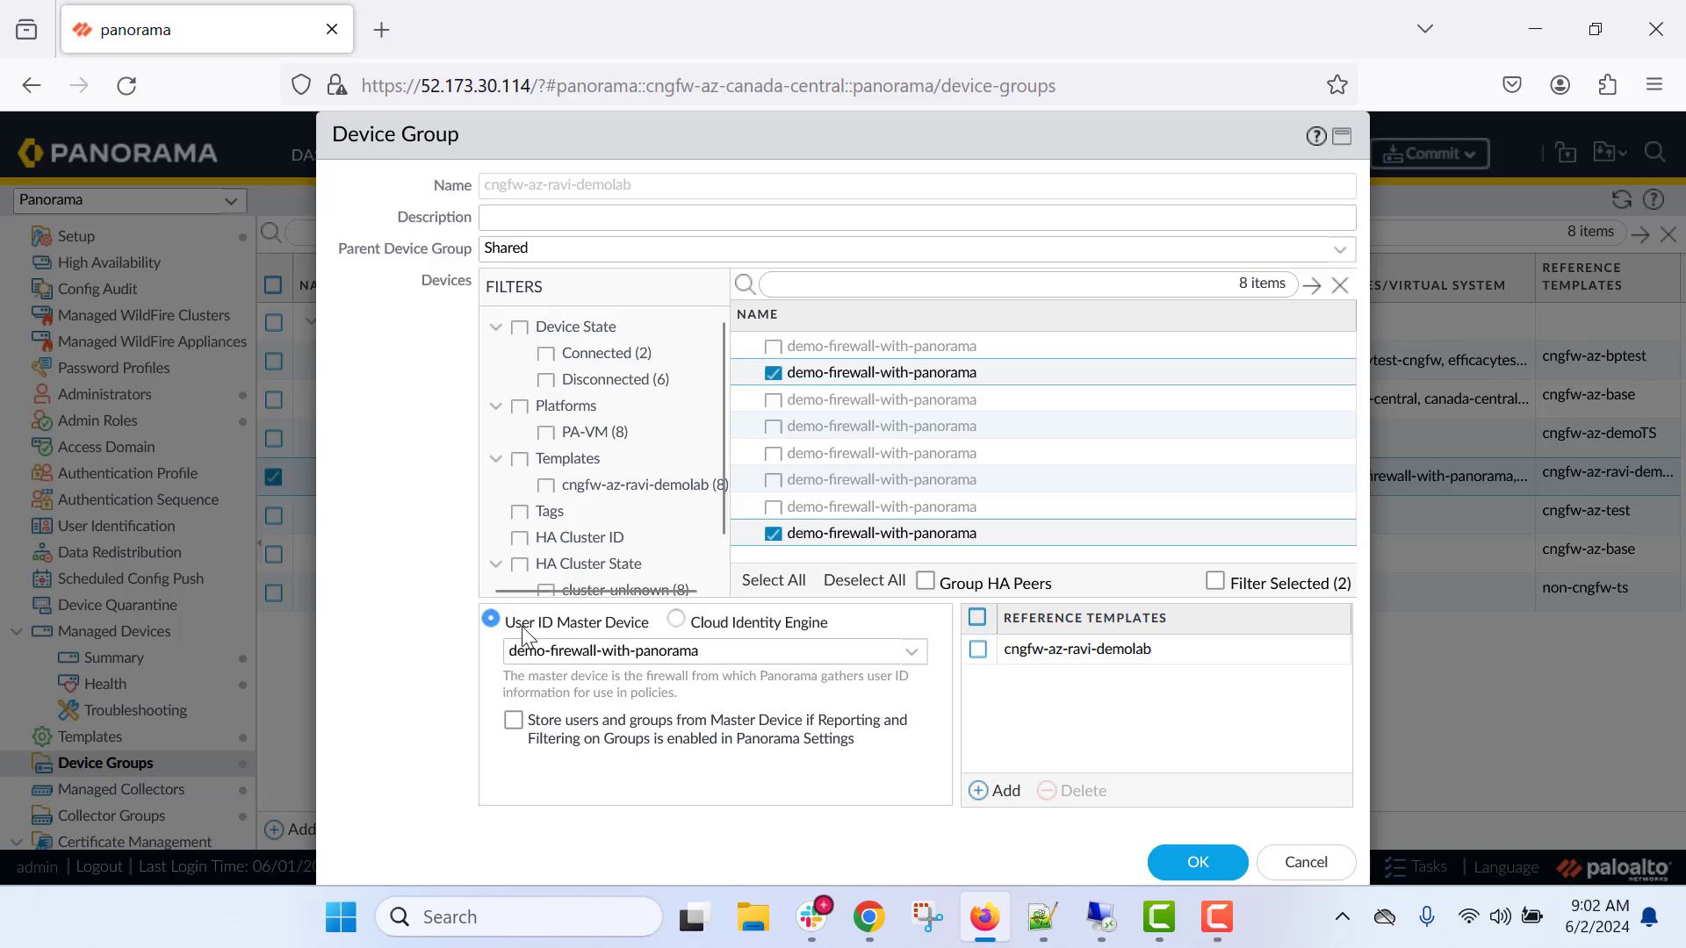
left_click(912, 654)
left_click(603, 713)
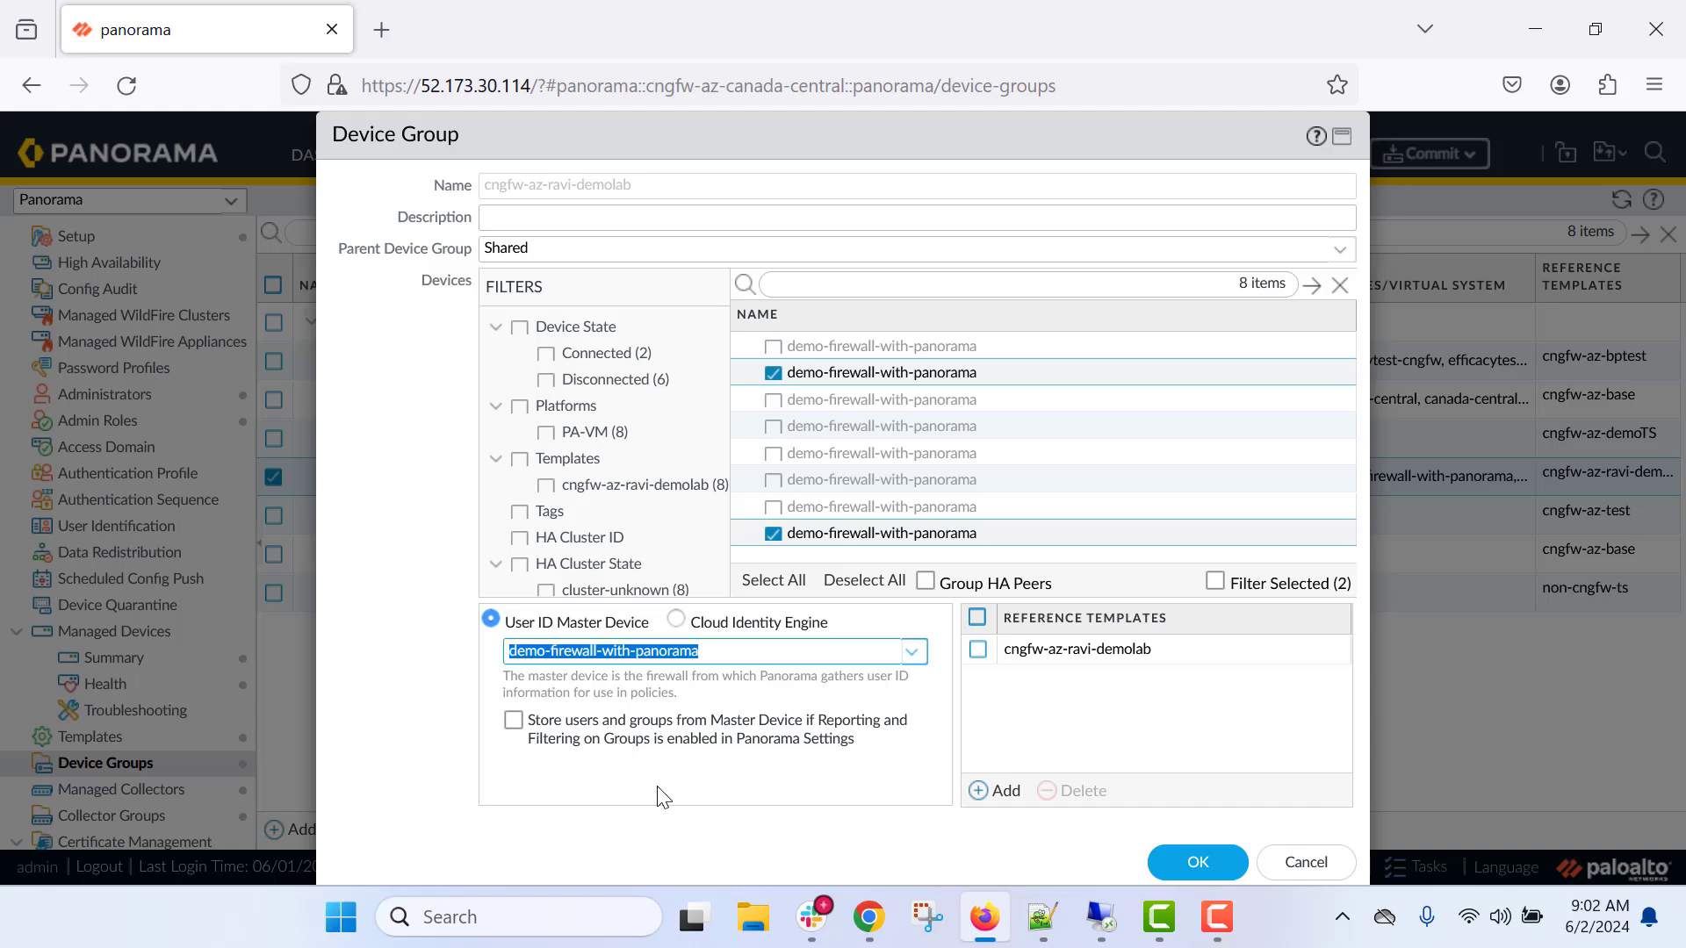
left_click(1168, 856)
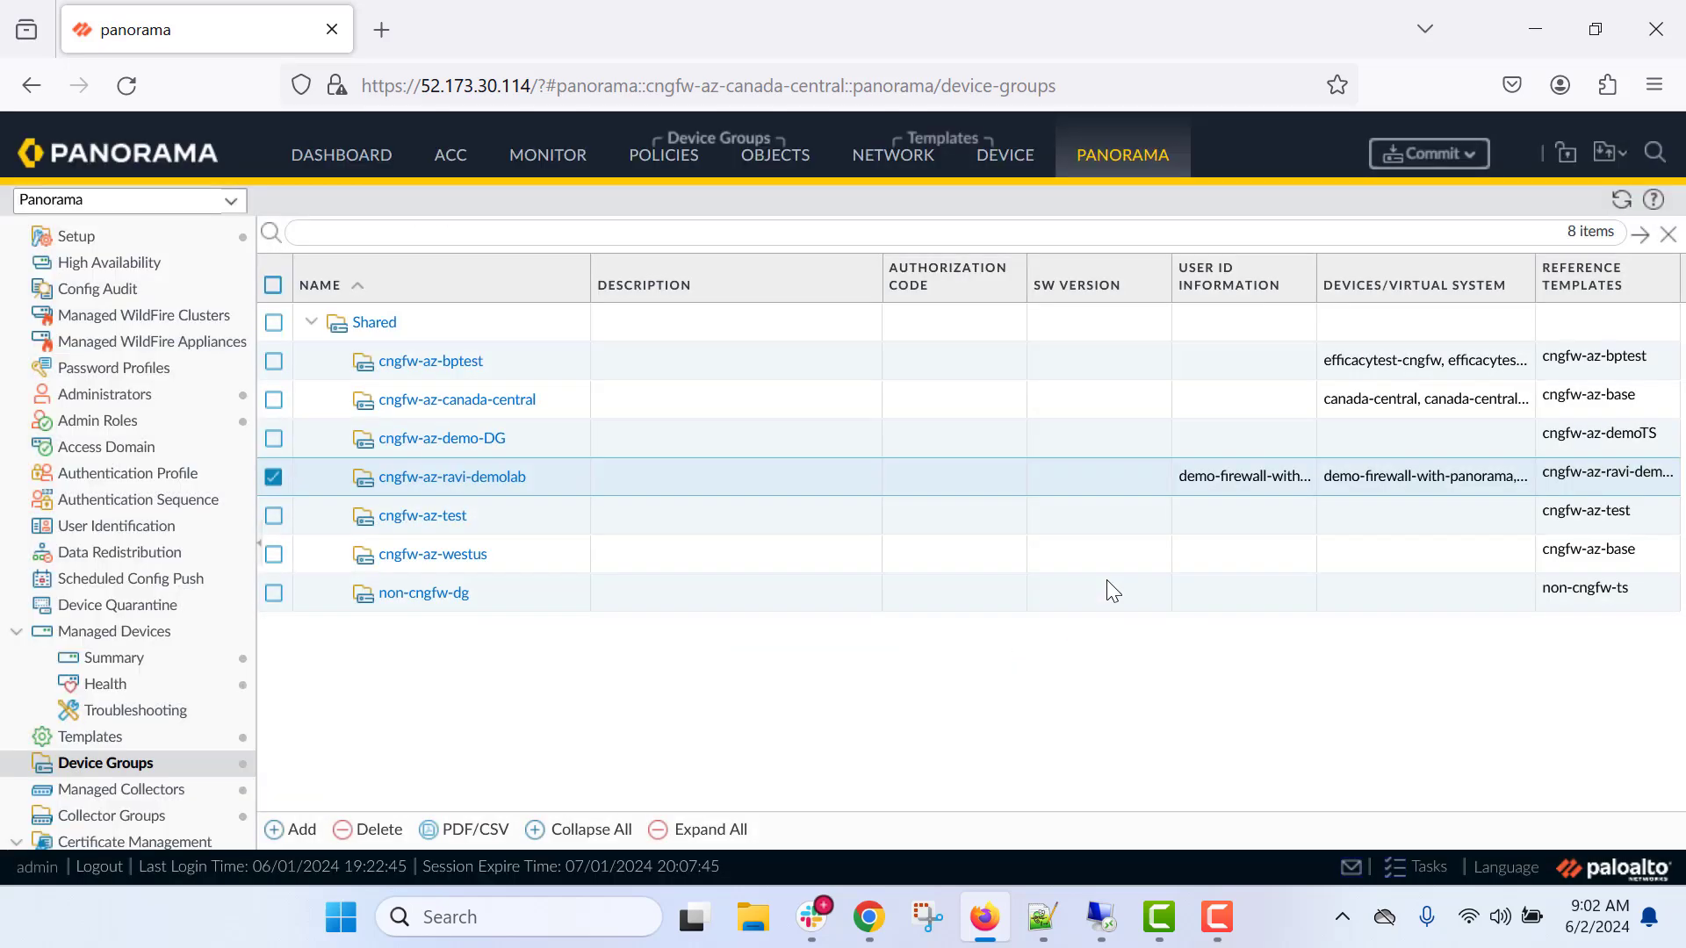
left_click(1429, 153)
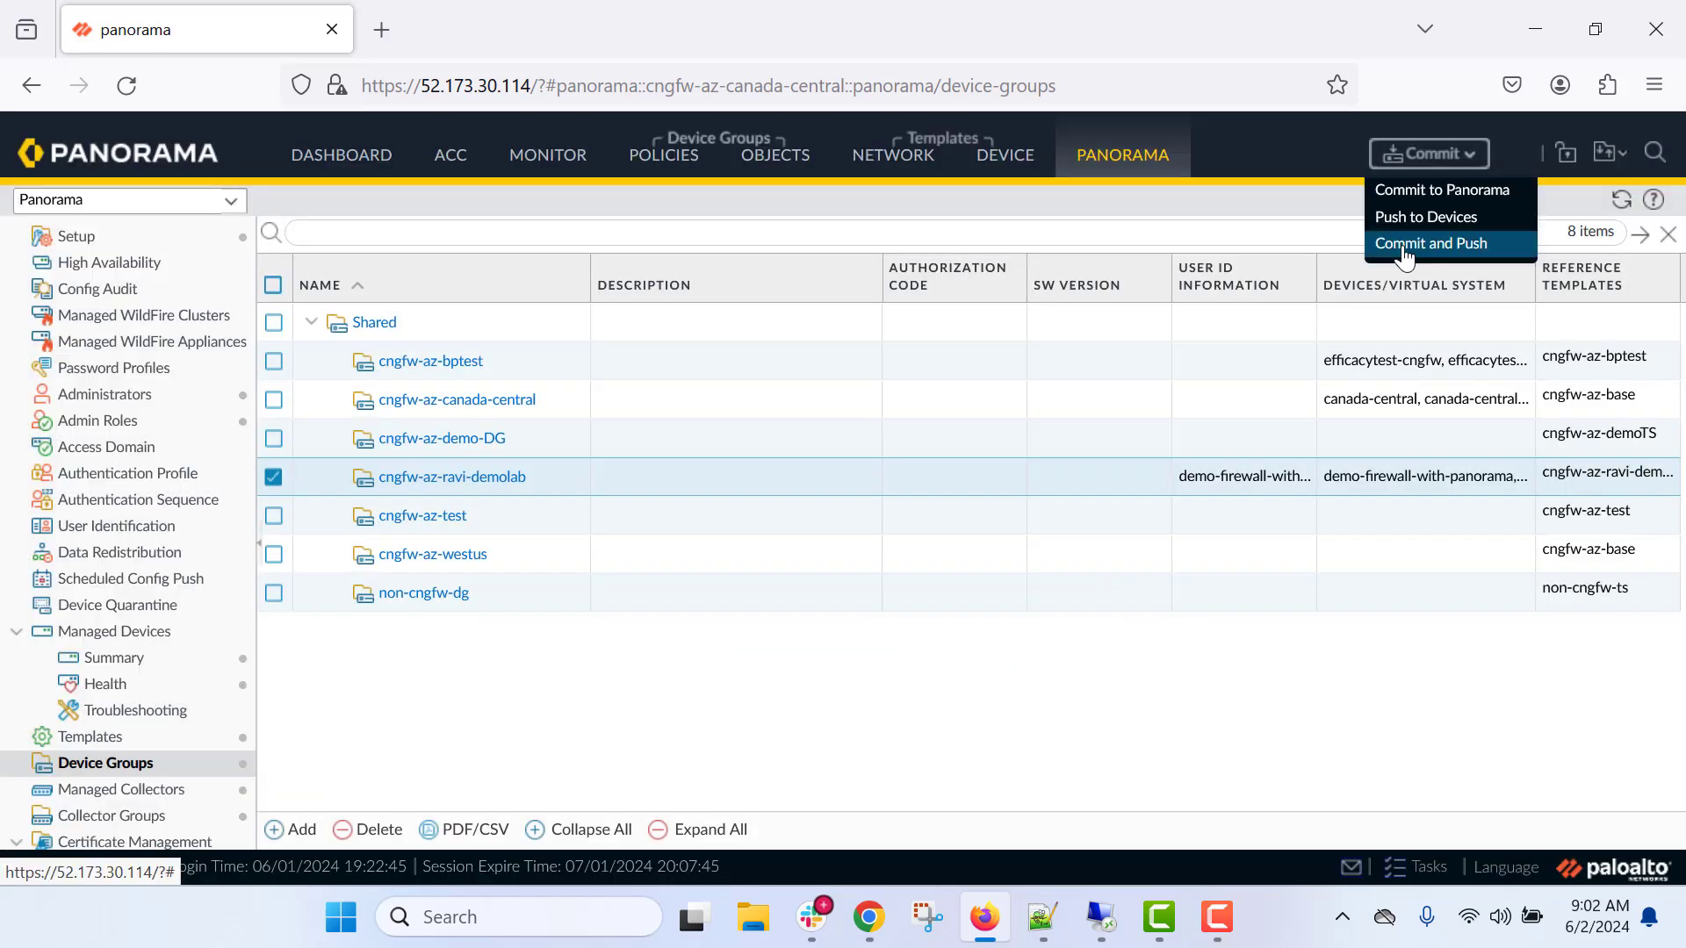
left_click(1092, 715)
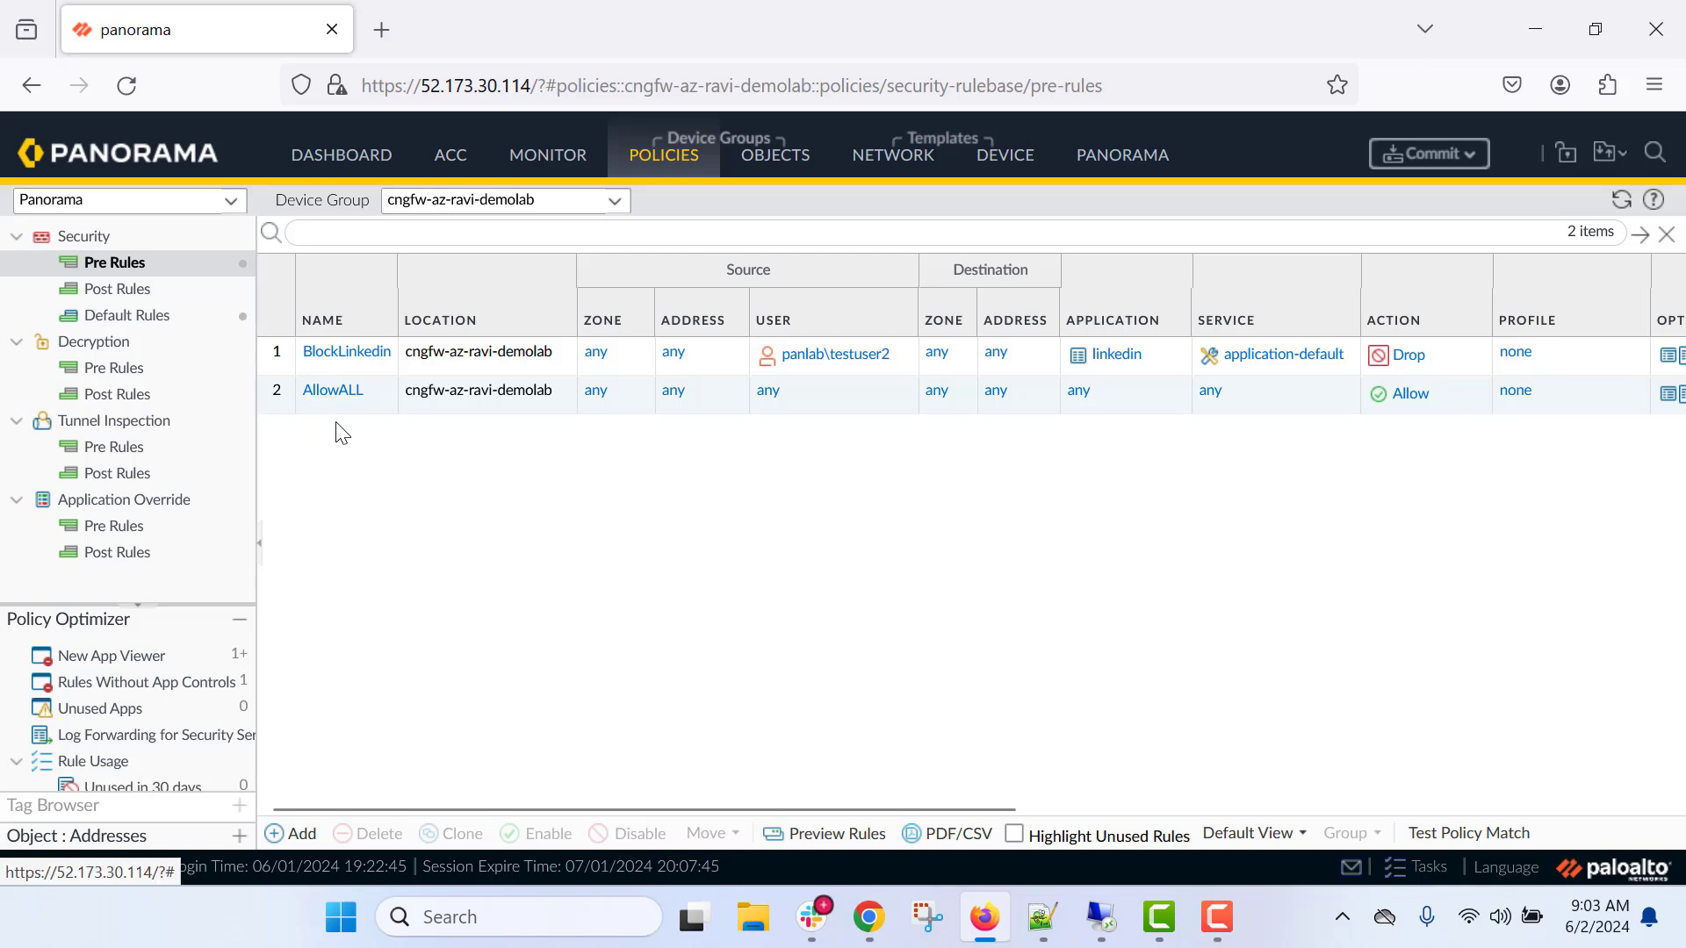
Step: Inspect the BlockLinkedin security pre-rule's source user and browse the panlab directory groups available for selection
mouse_move(347, 417)
mouse_move(817, 373)
right_click(353, 363)
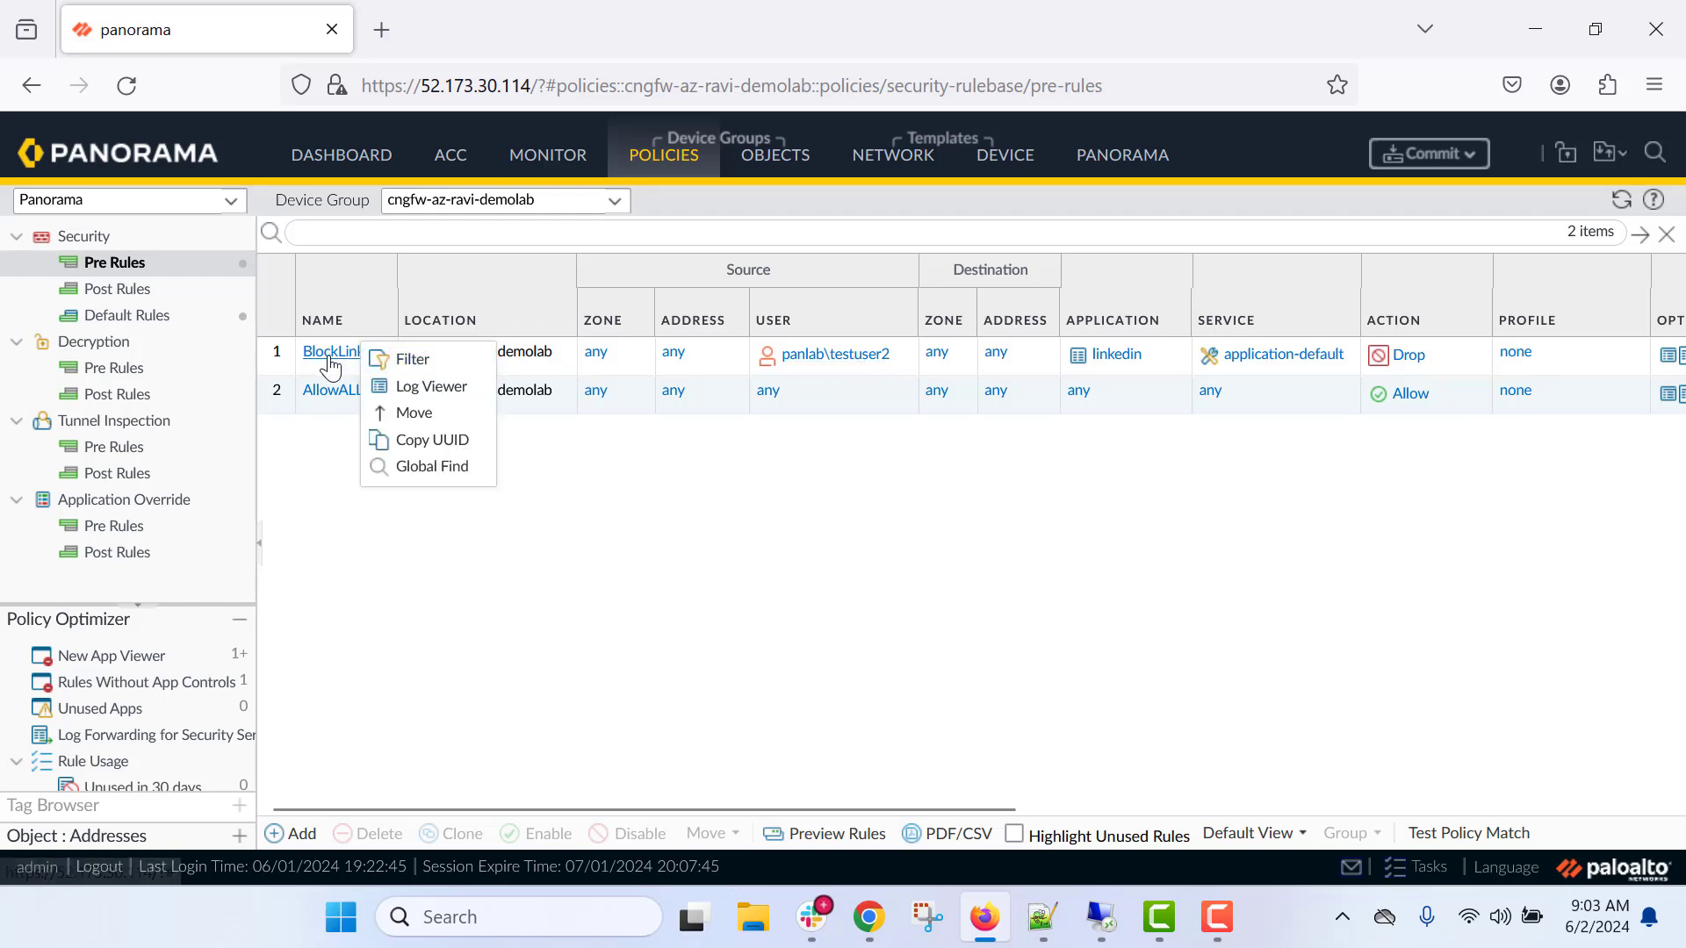
left_click(332, 355)
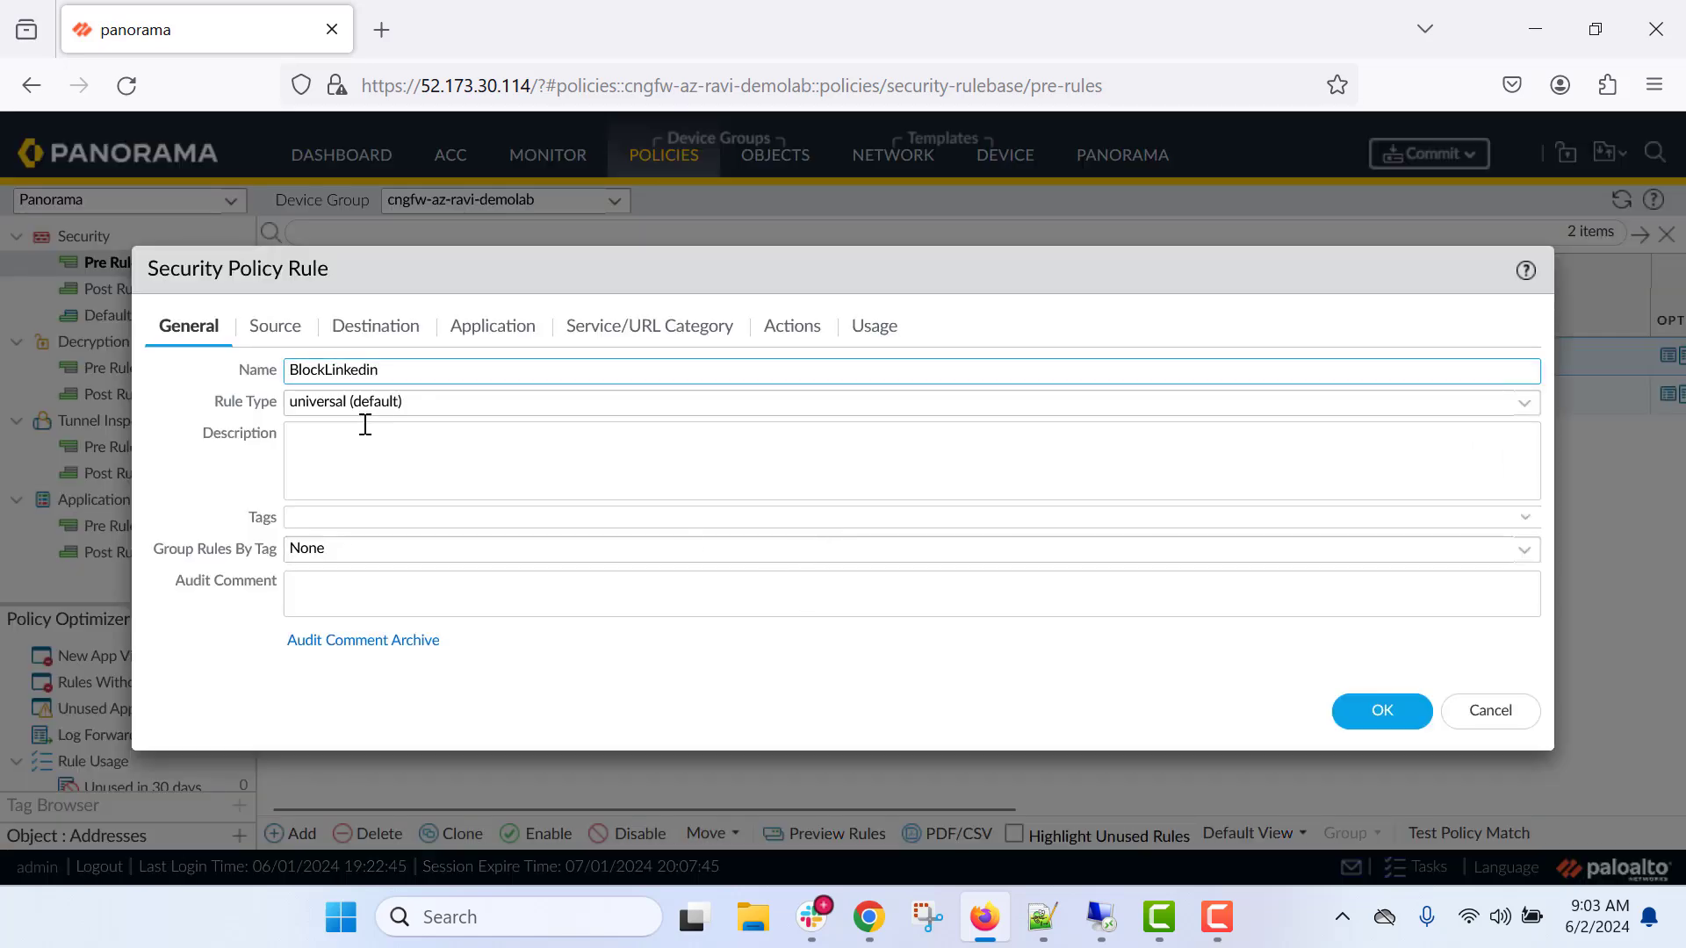
left_click(275, 331)
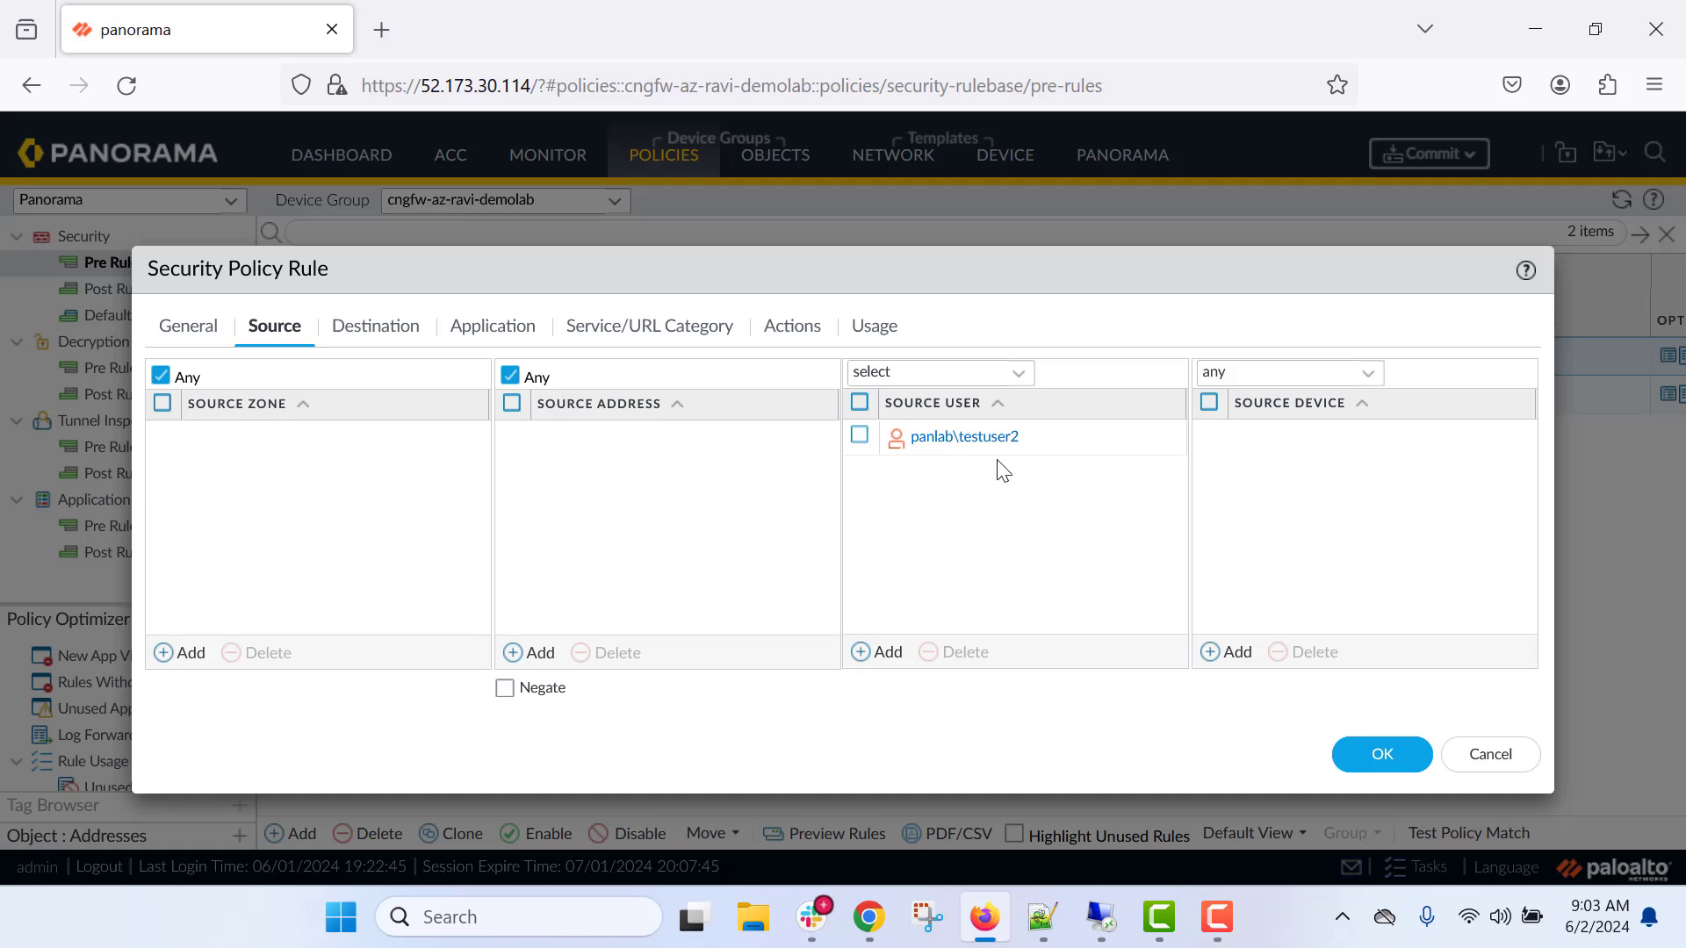
left_click(869, 646)
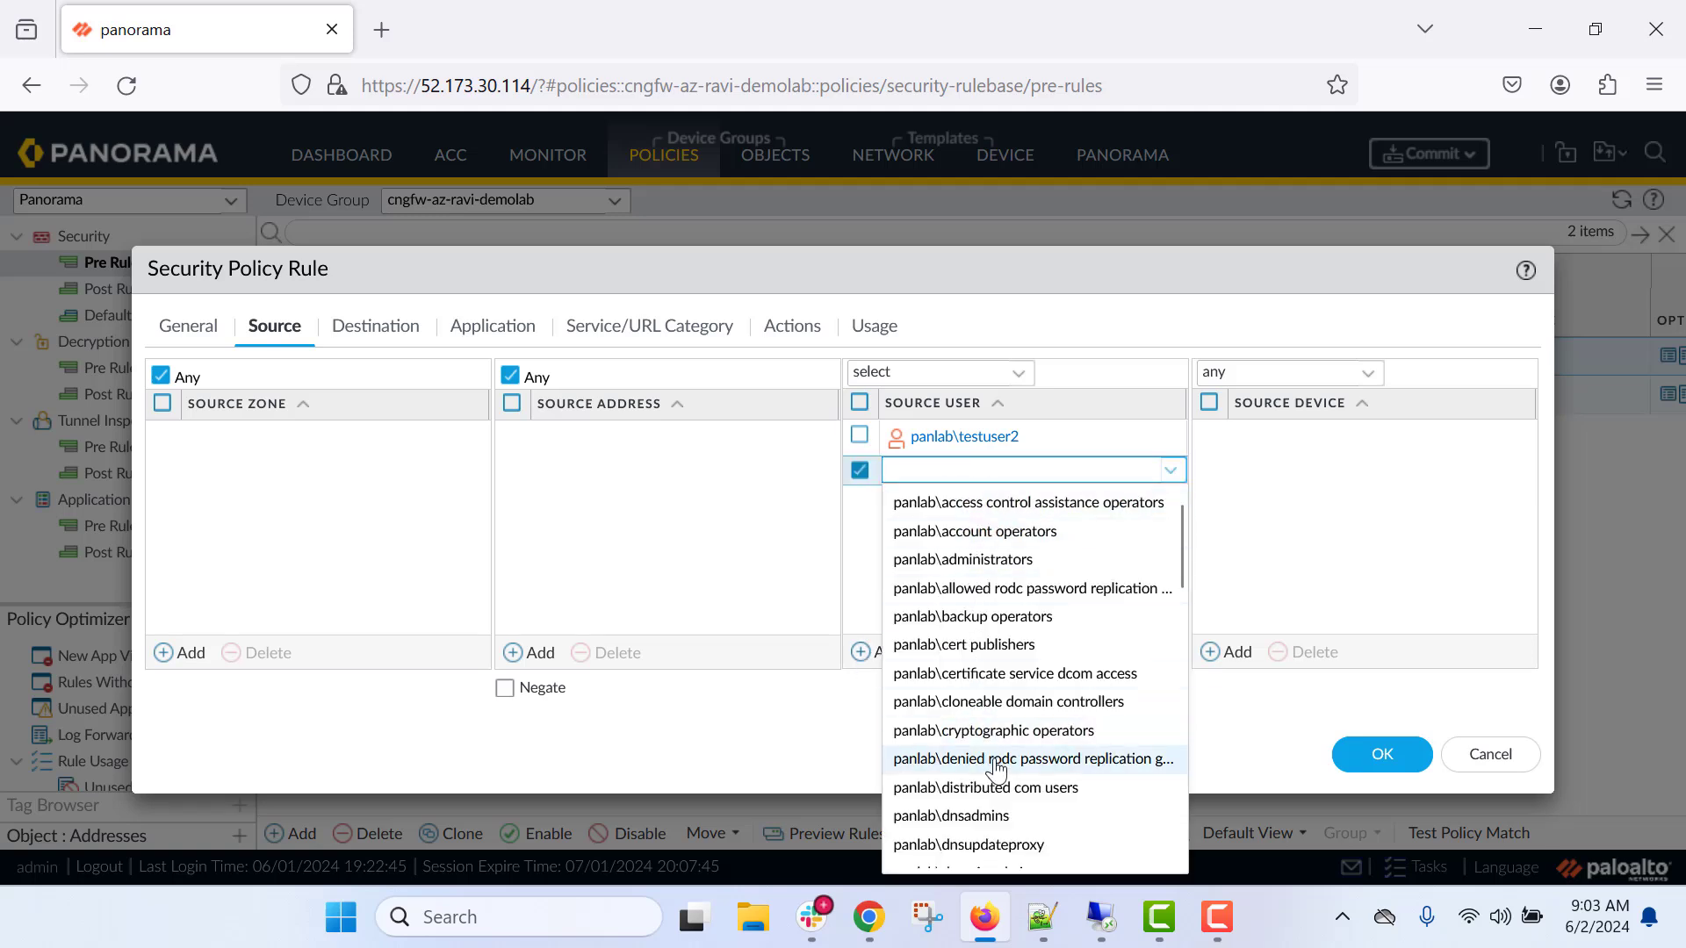
scroll(995, 769, "down", 5)
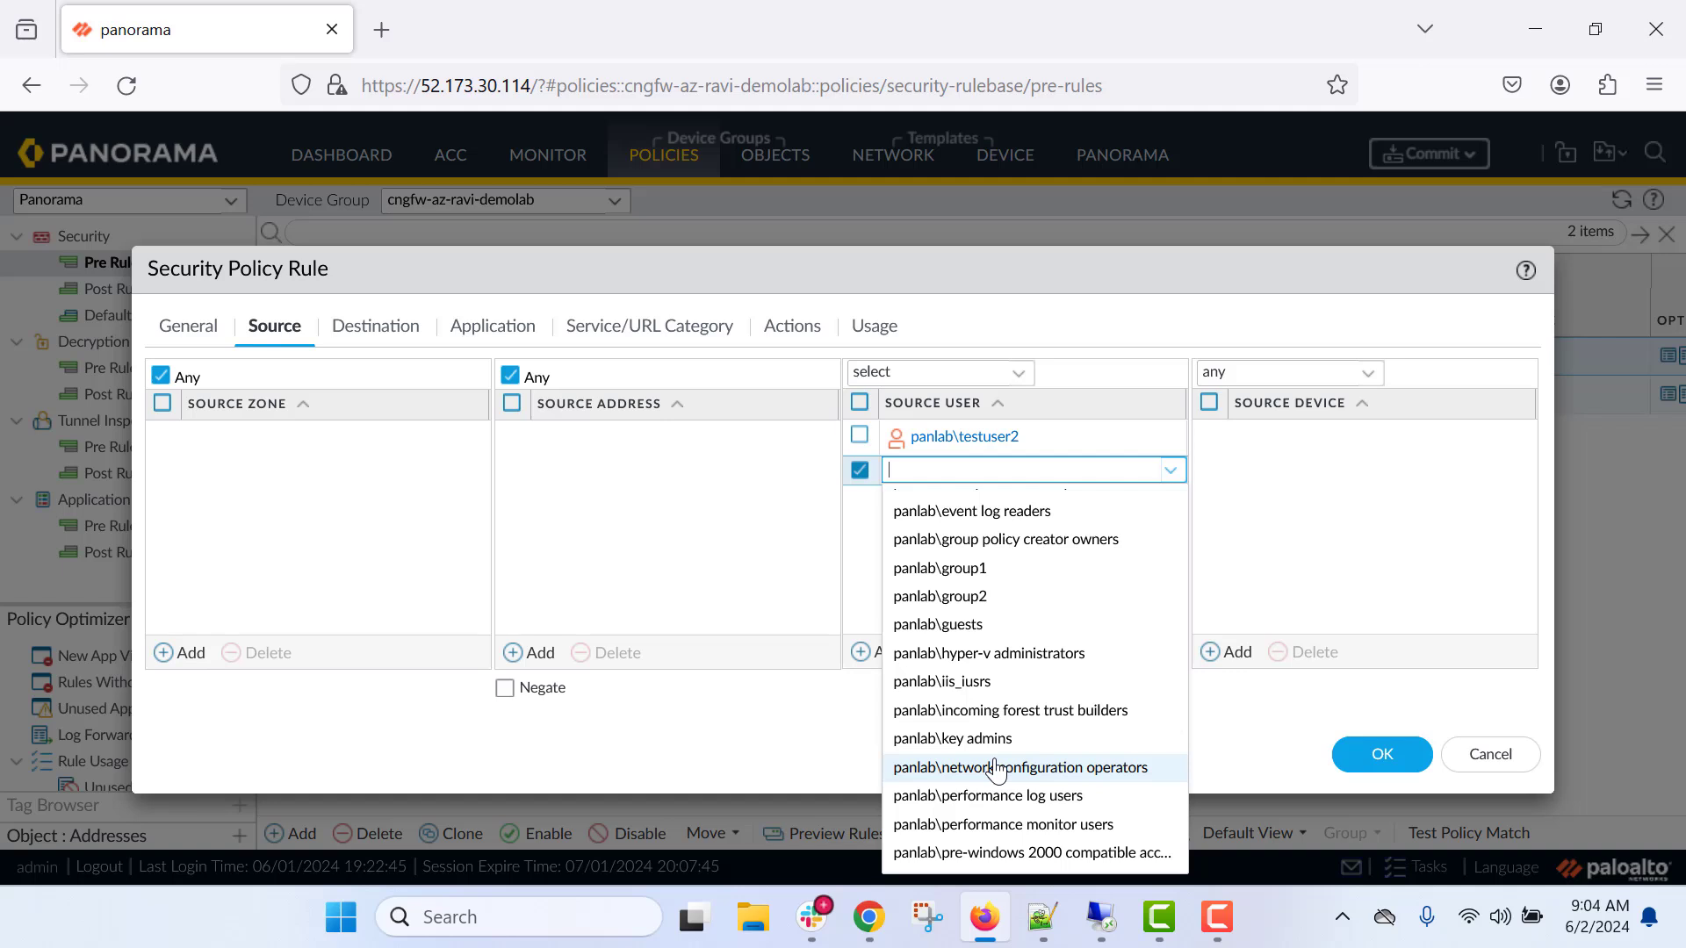
left_click(742, 573)
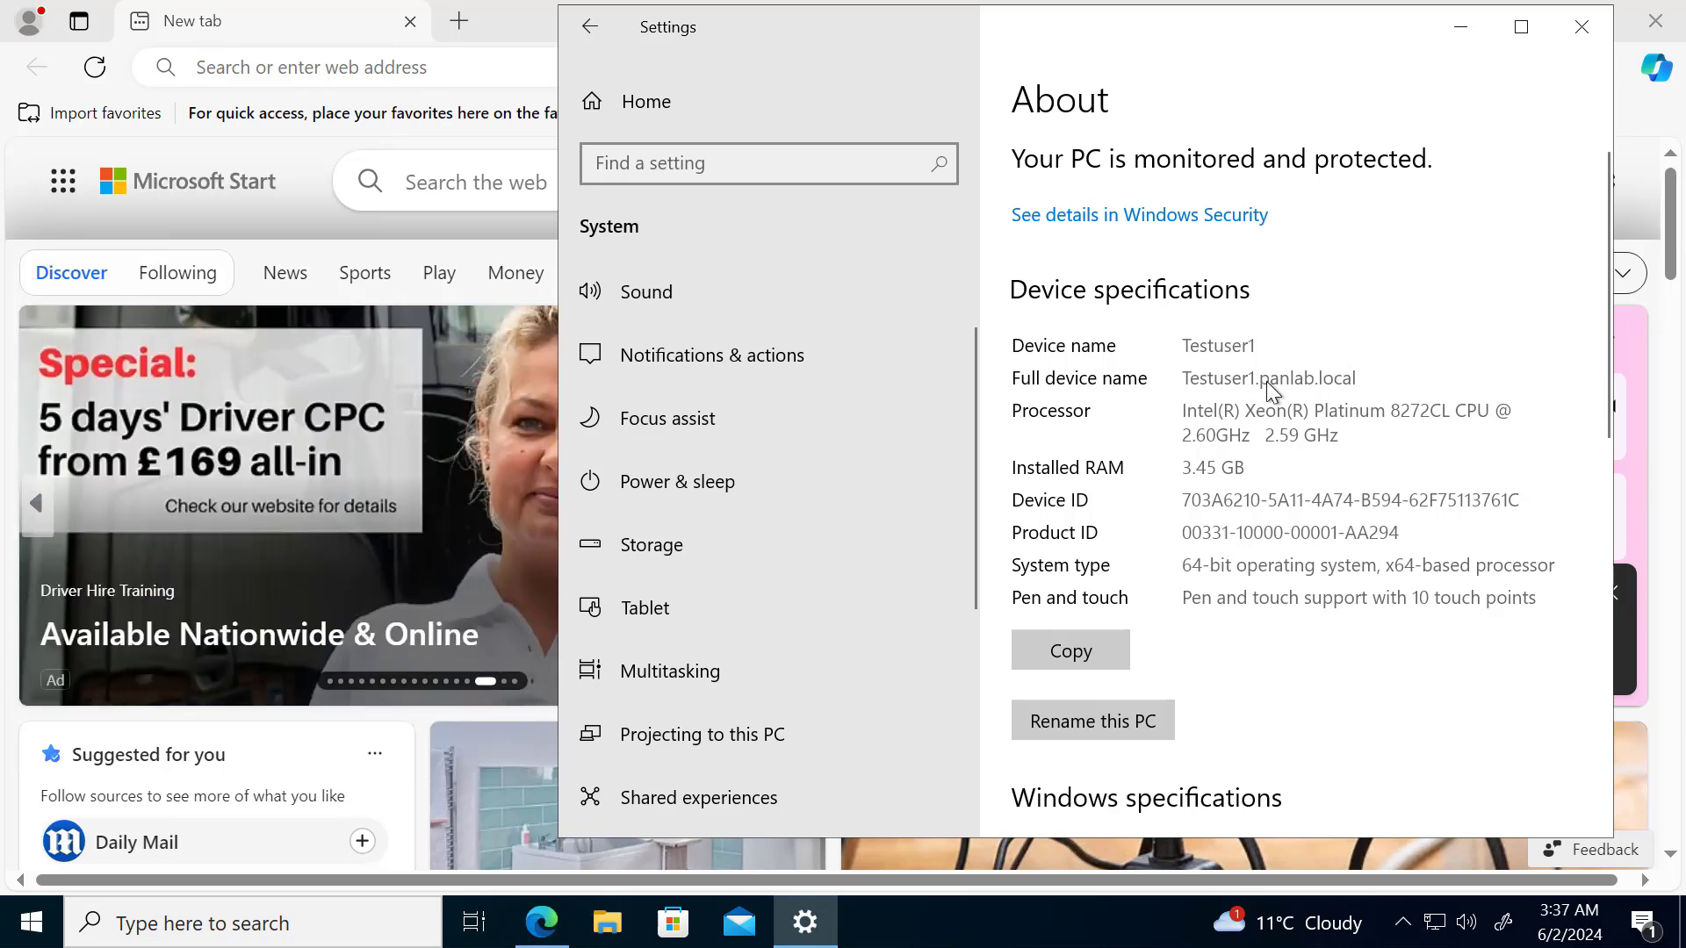
Step: Check the full device name on the Testuser1 remote desktop, and open linkedin.com in its Edge browser
double_click(1266, 382)
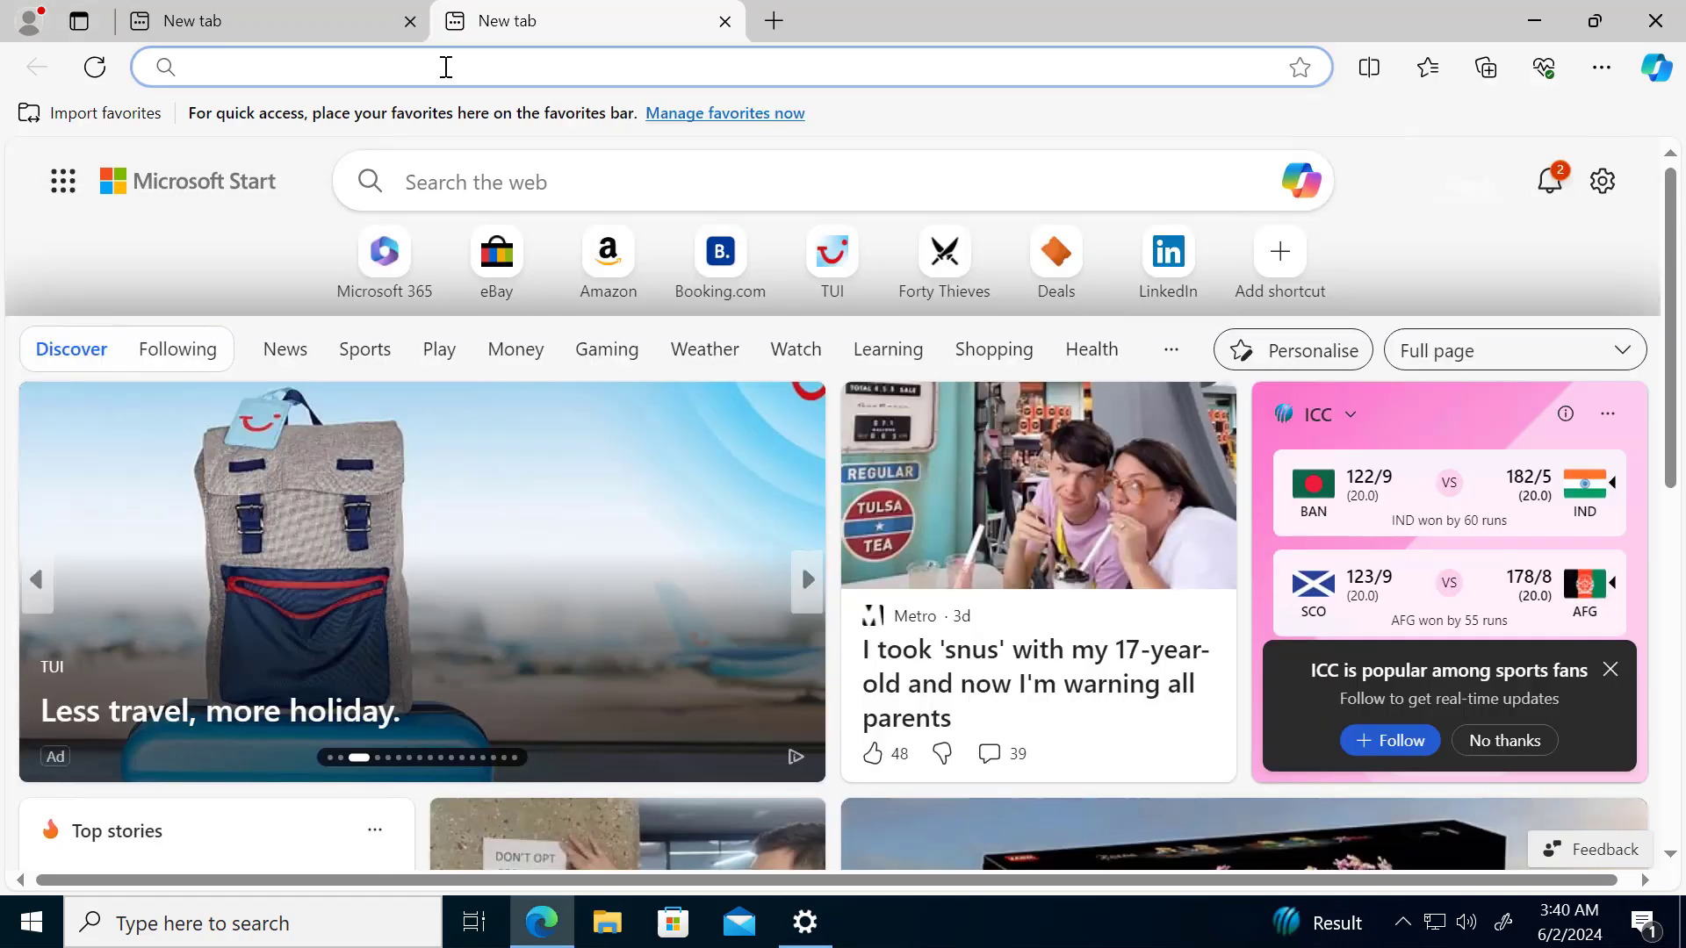
left_click(444, 65)
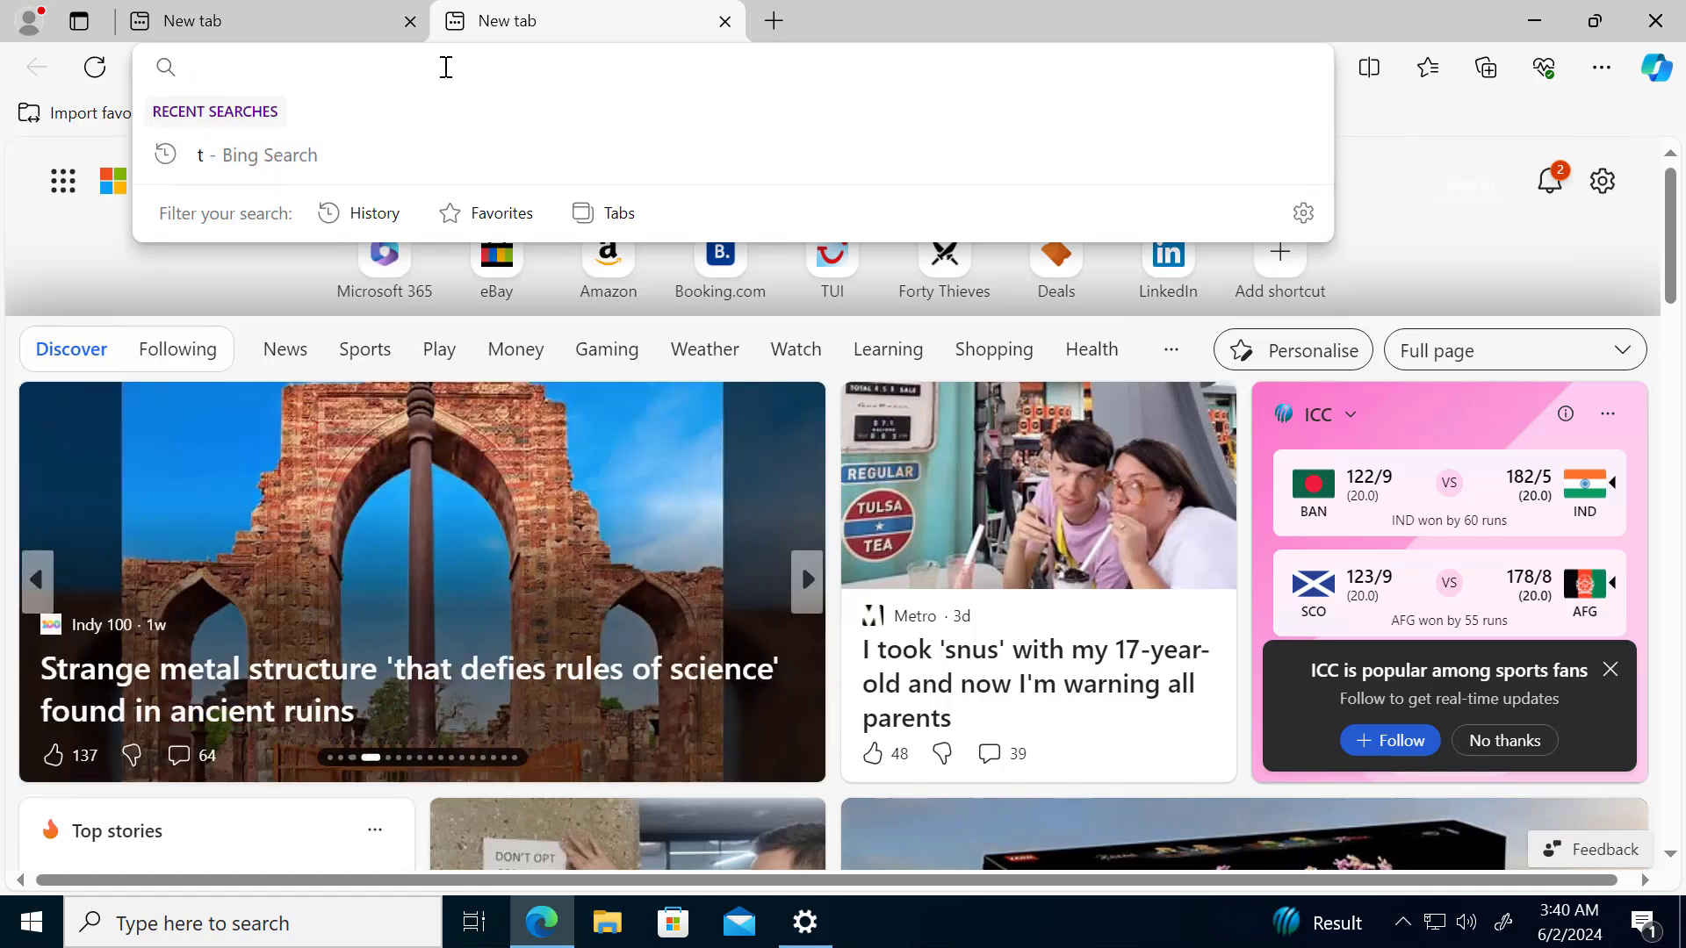
type("linkedin.com")
key("Return")
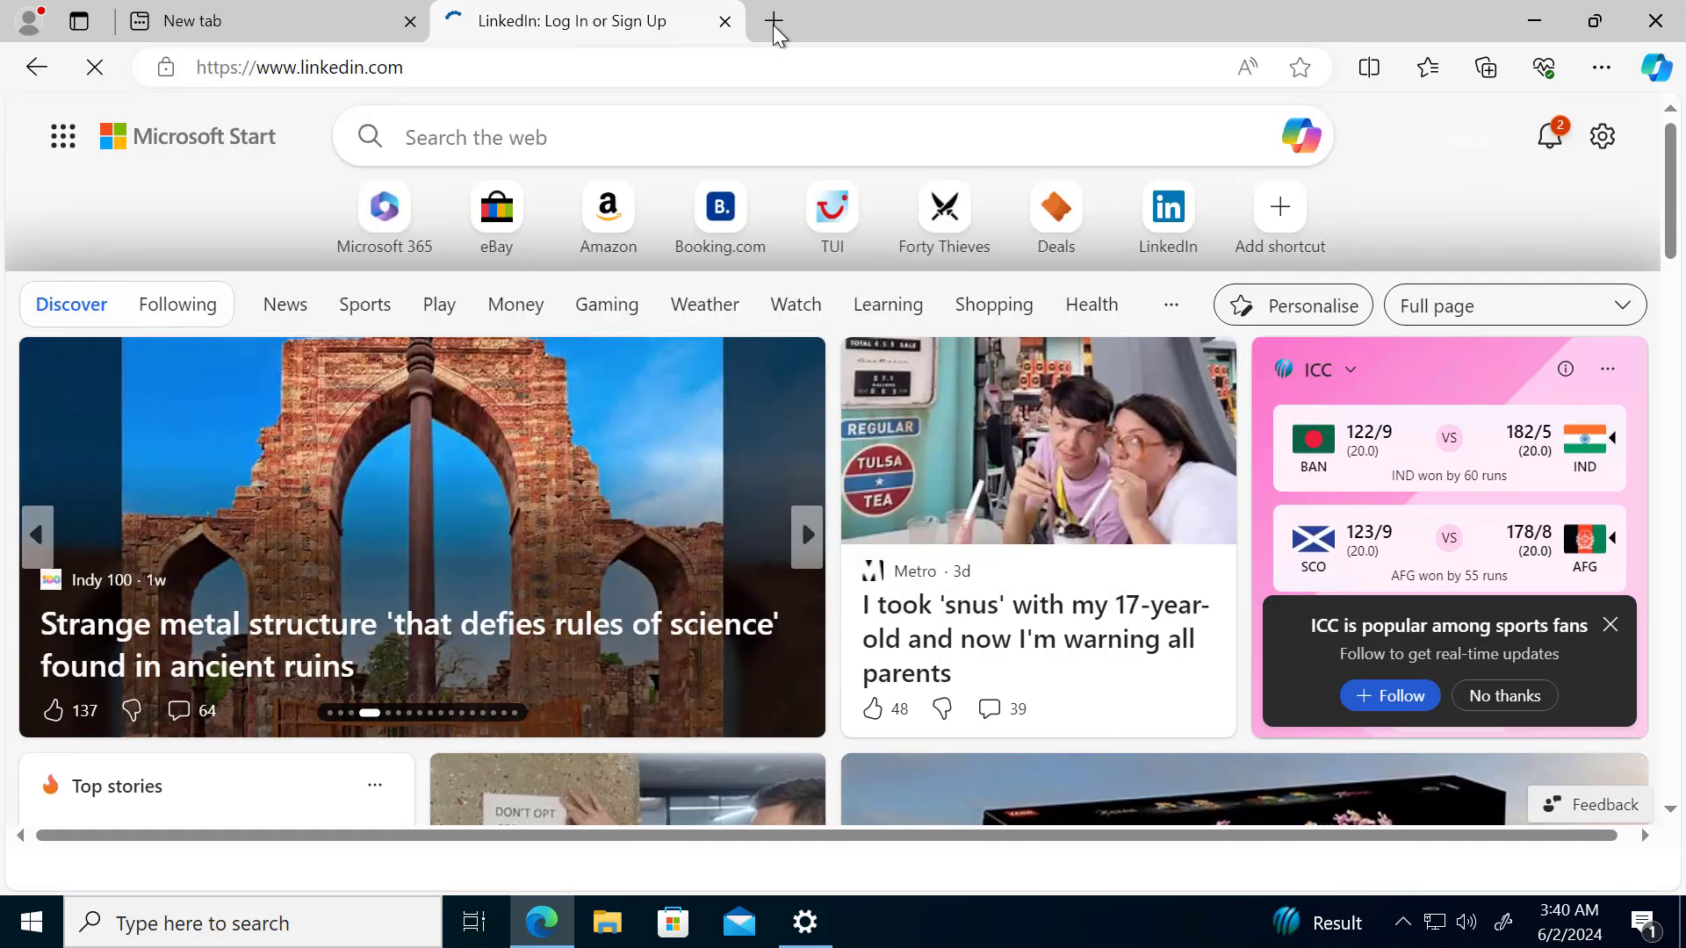
Step: Load twitter.com in a new browser tab, check the LinkedIn page, and return to Panorama
left_click(773, 27)
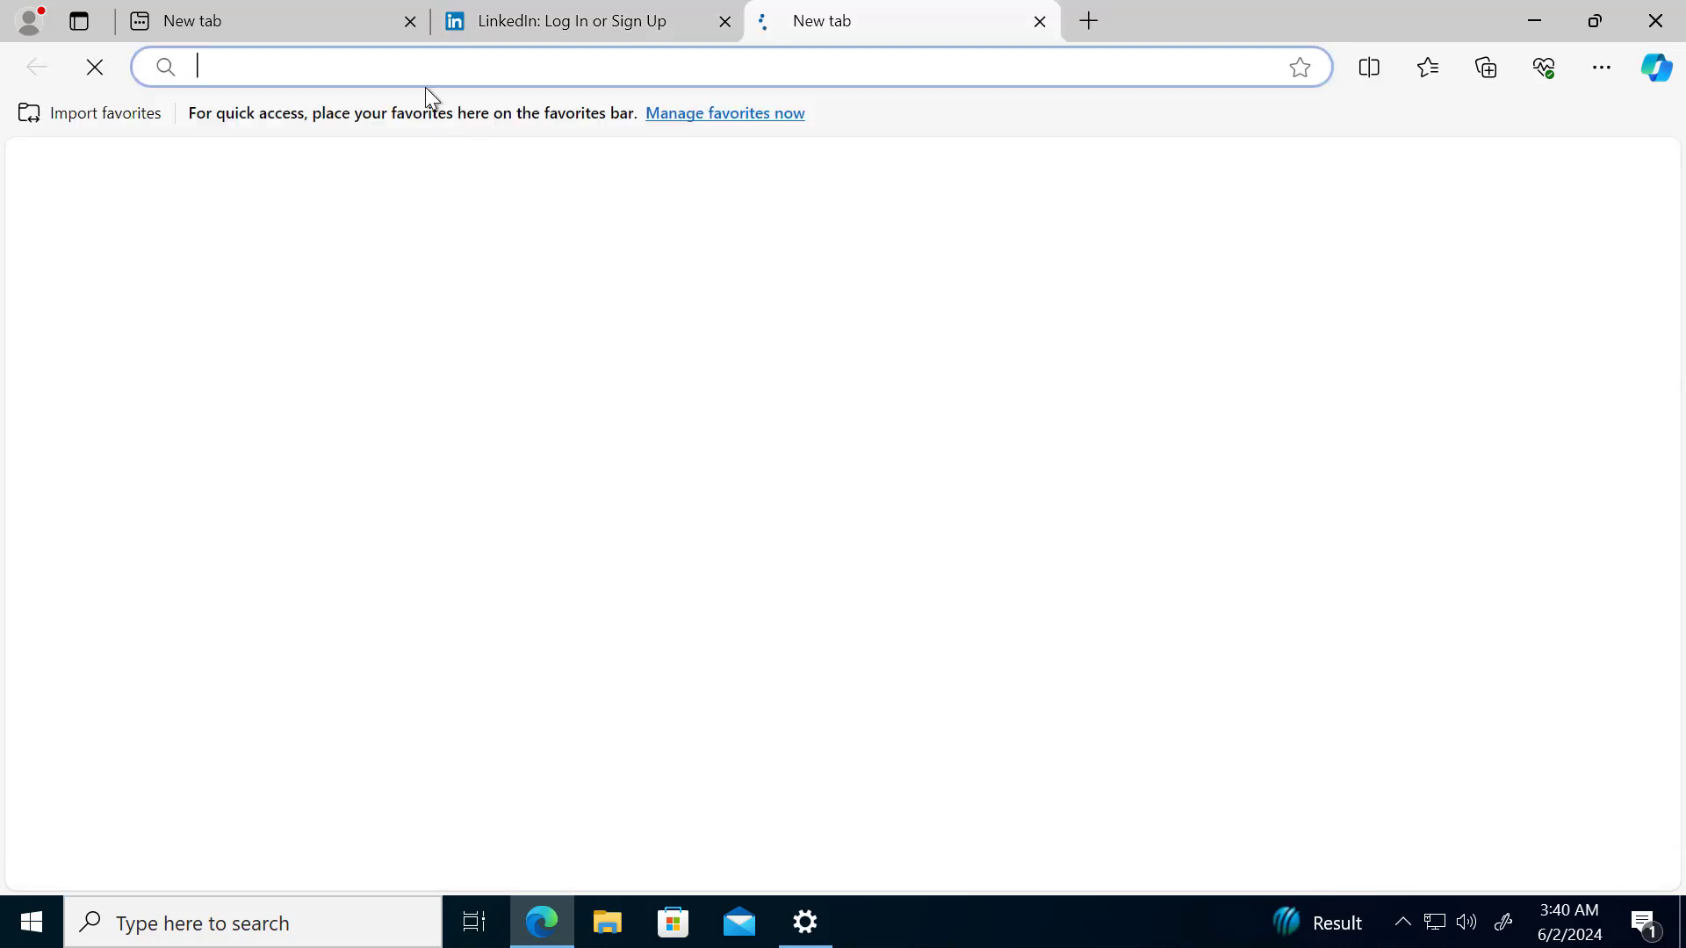
type("twitter.com")
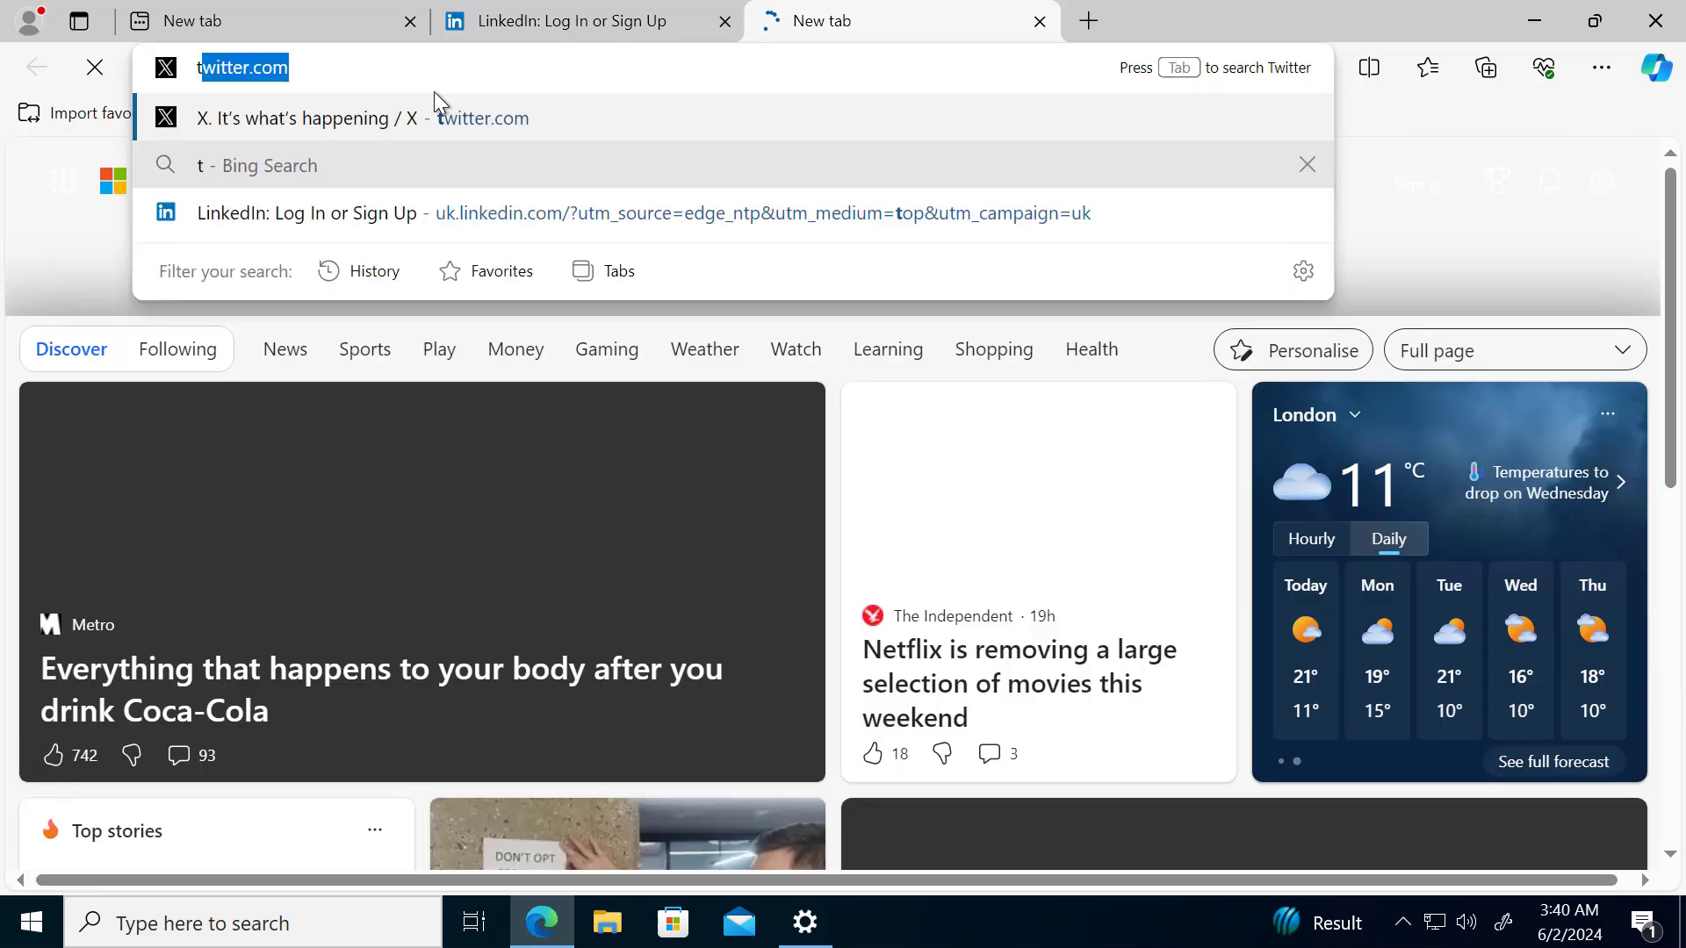
key("Return")
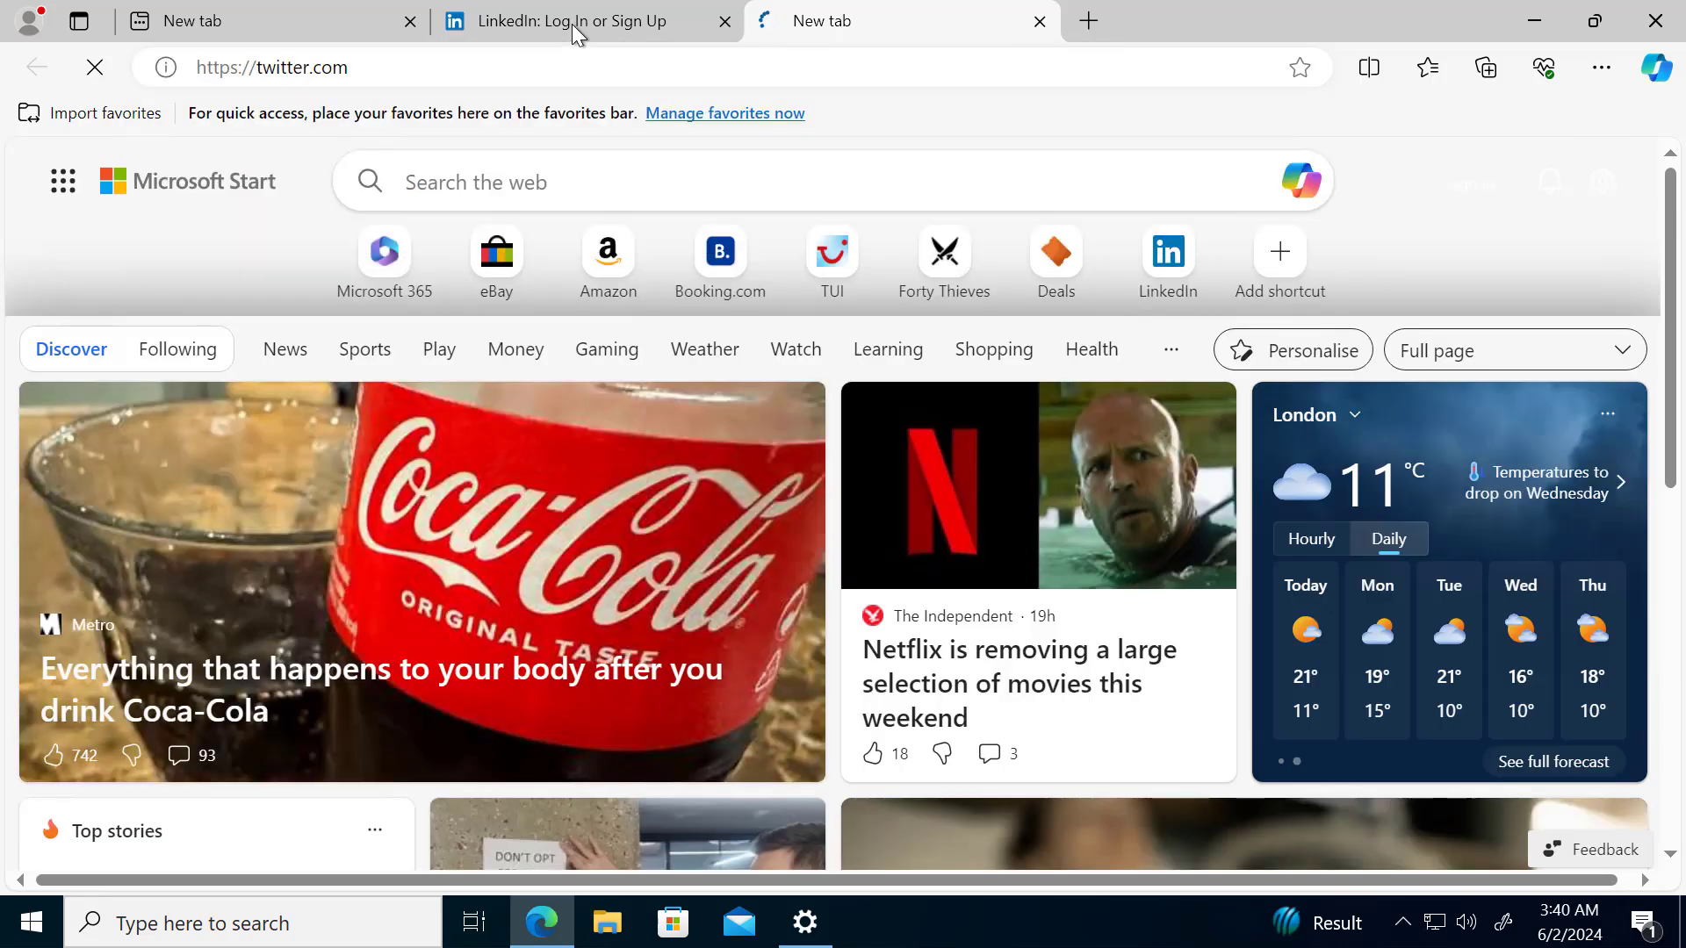
left_click(572, 23)
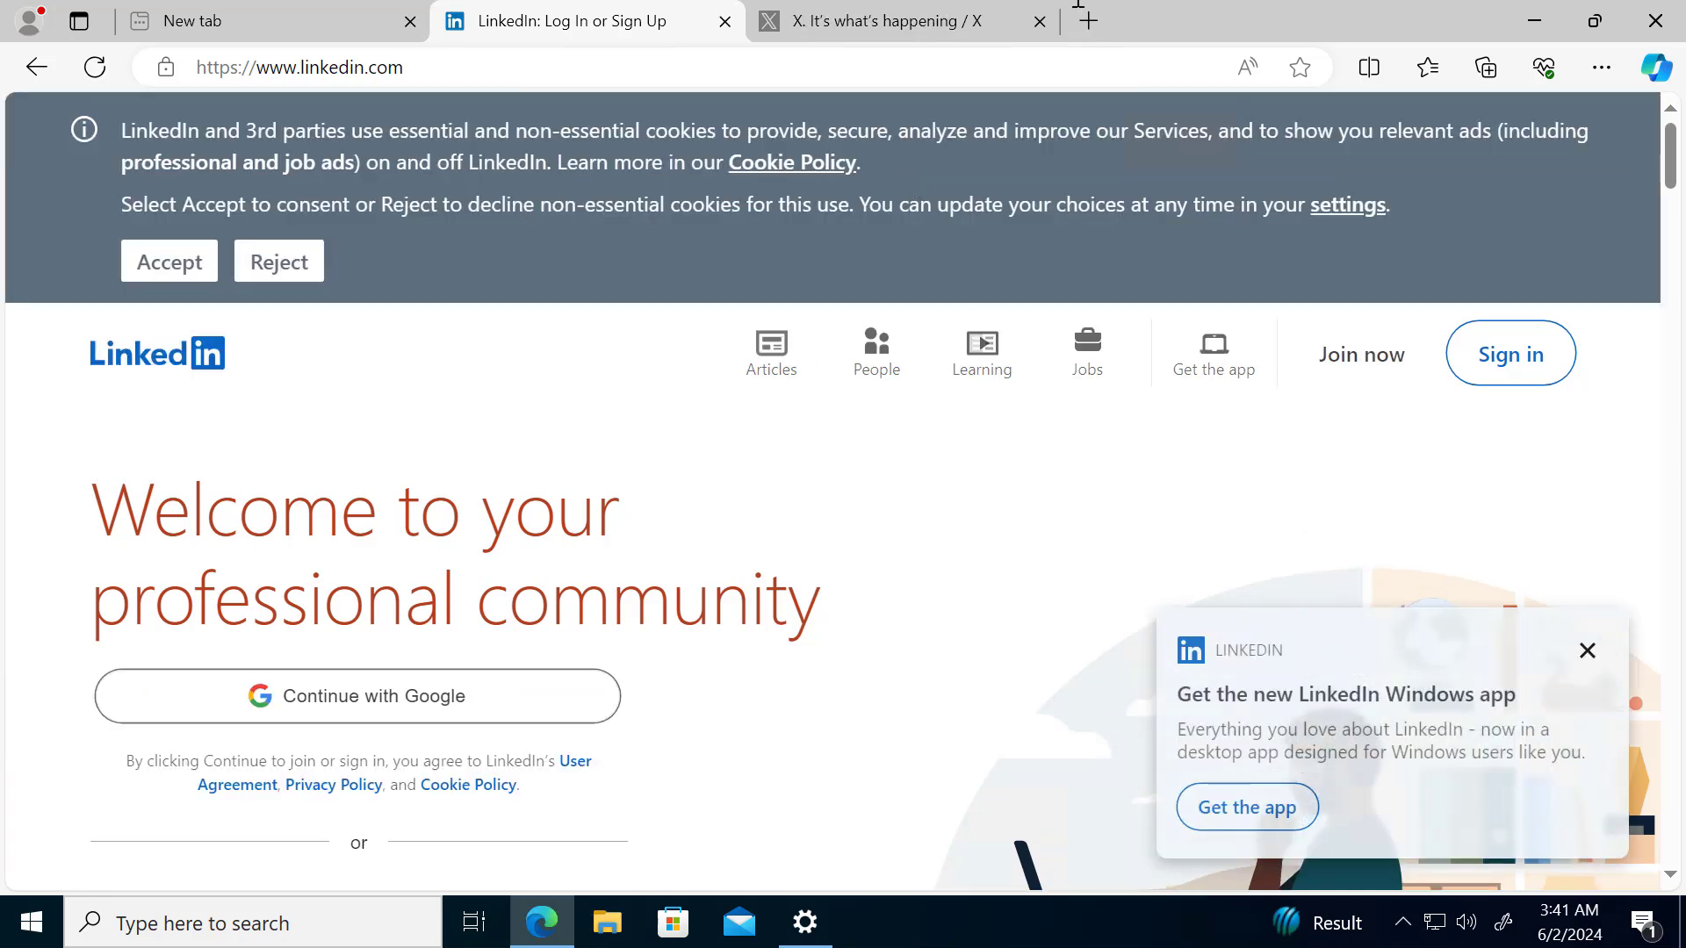
left_click(1183, 24)
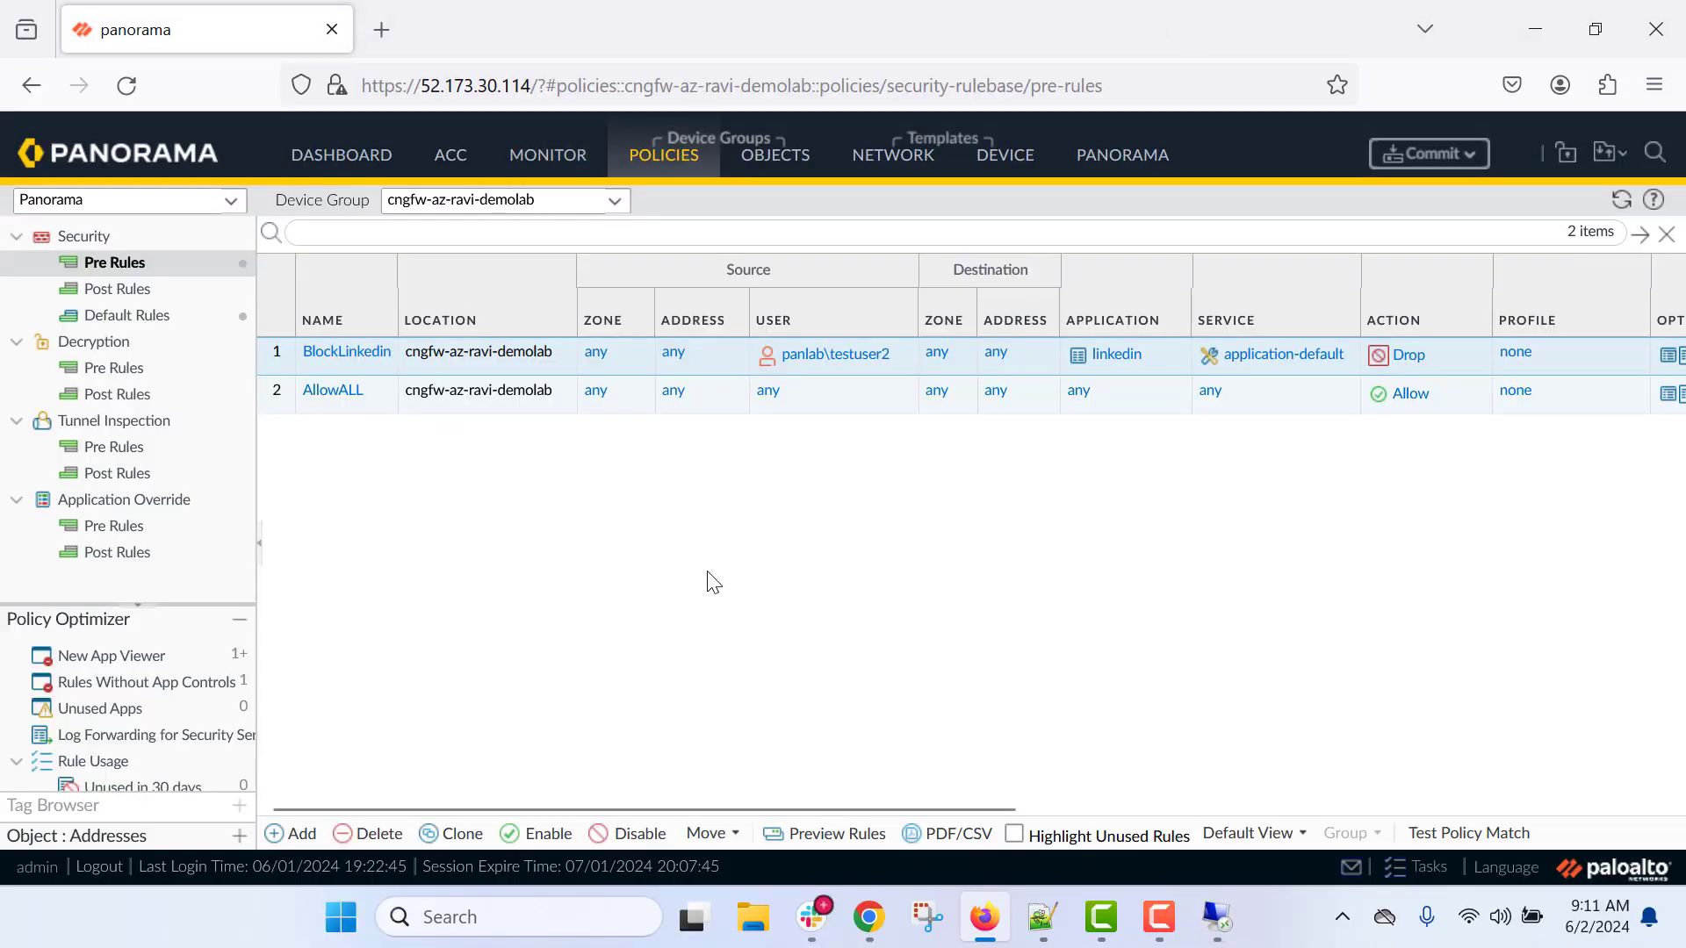
Step: Refresh the traffic logs, filter them by source address 10.5.0.4, and examine the source user, application and action of the LinkedIn and Twitter sessions
left_click(548, 158)
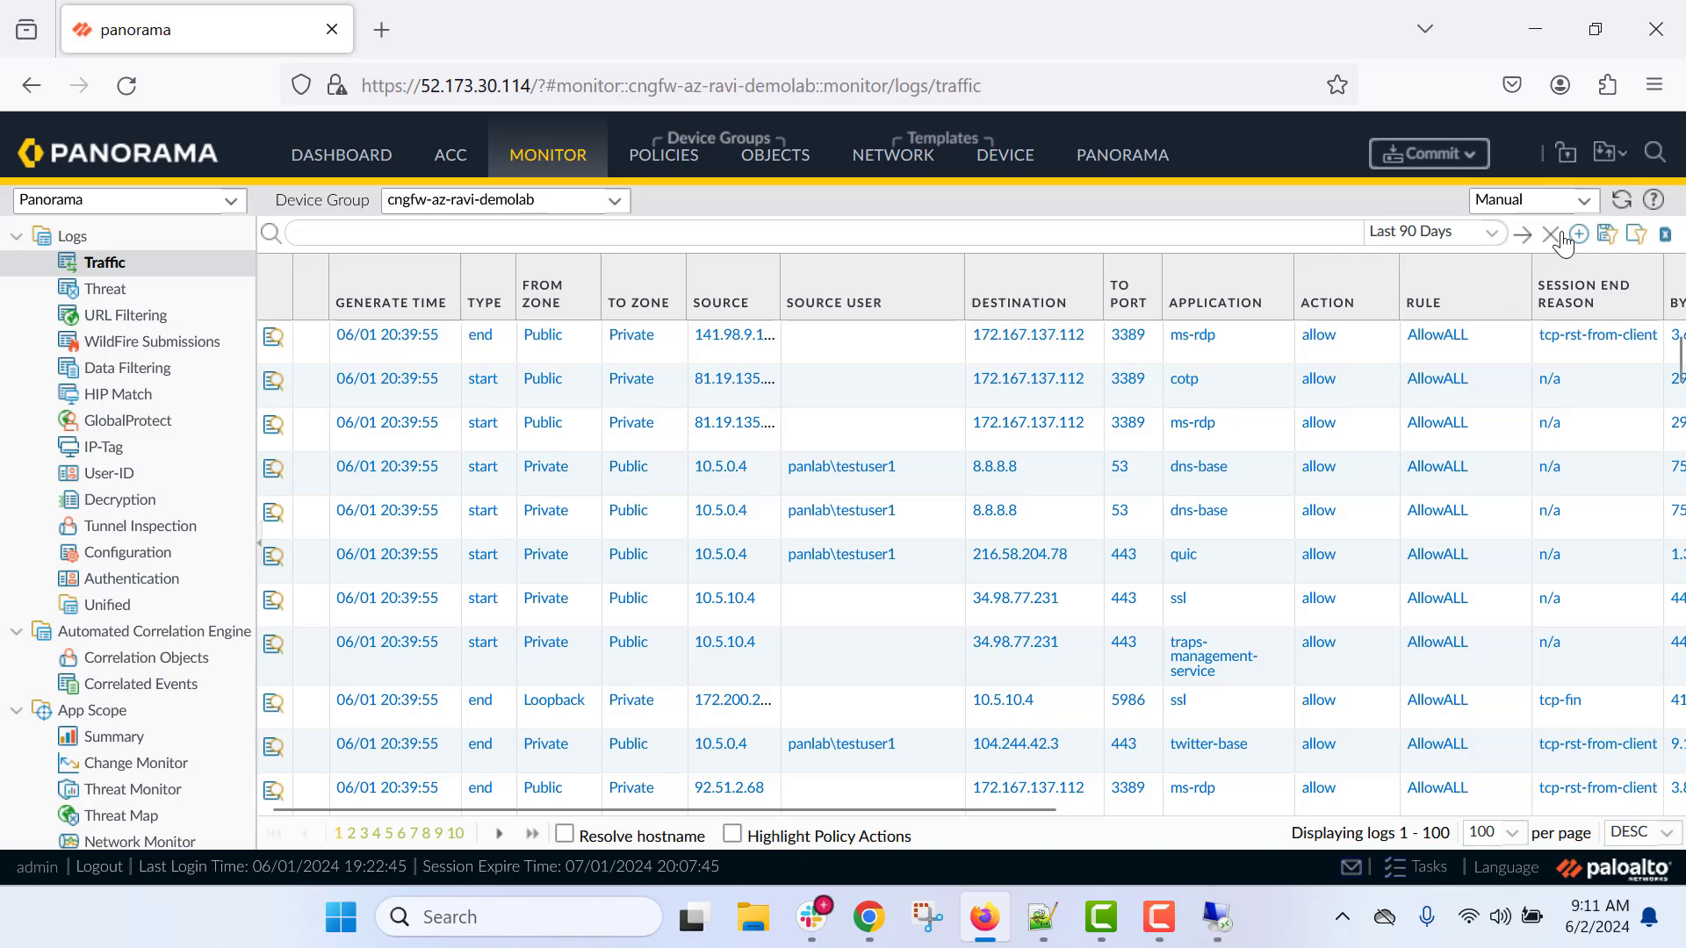
left_click(1622, 202)
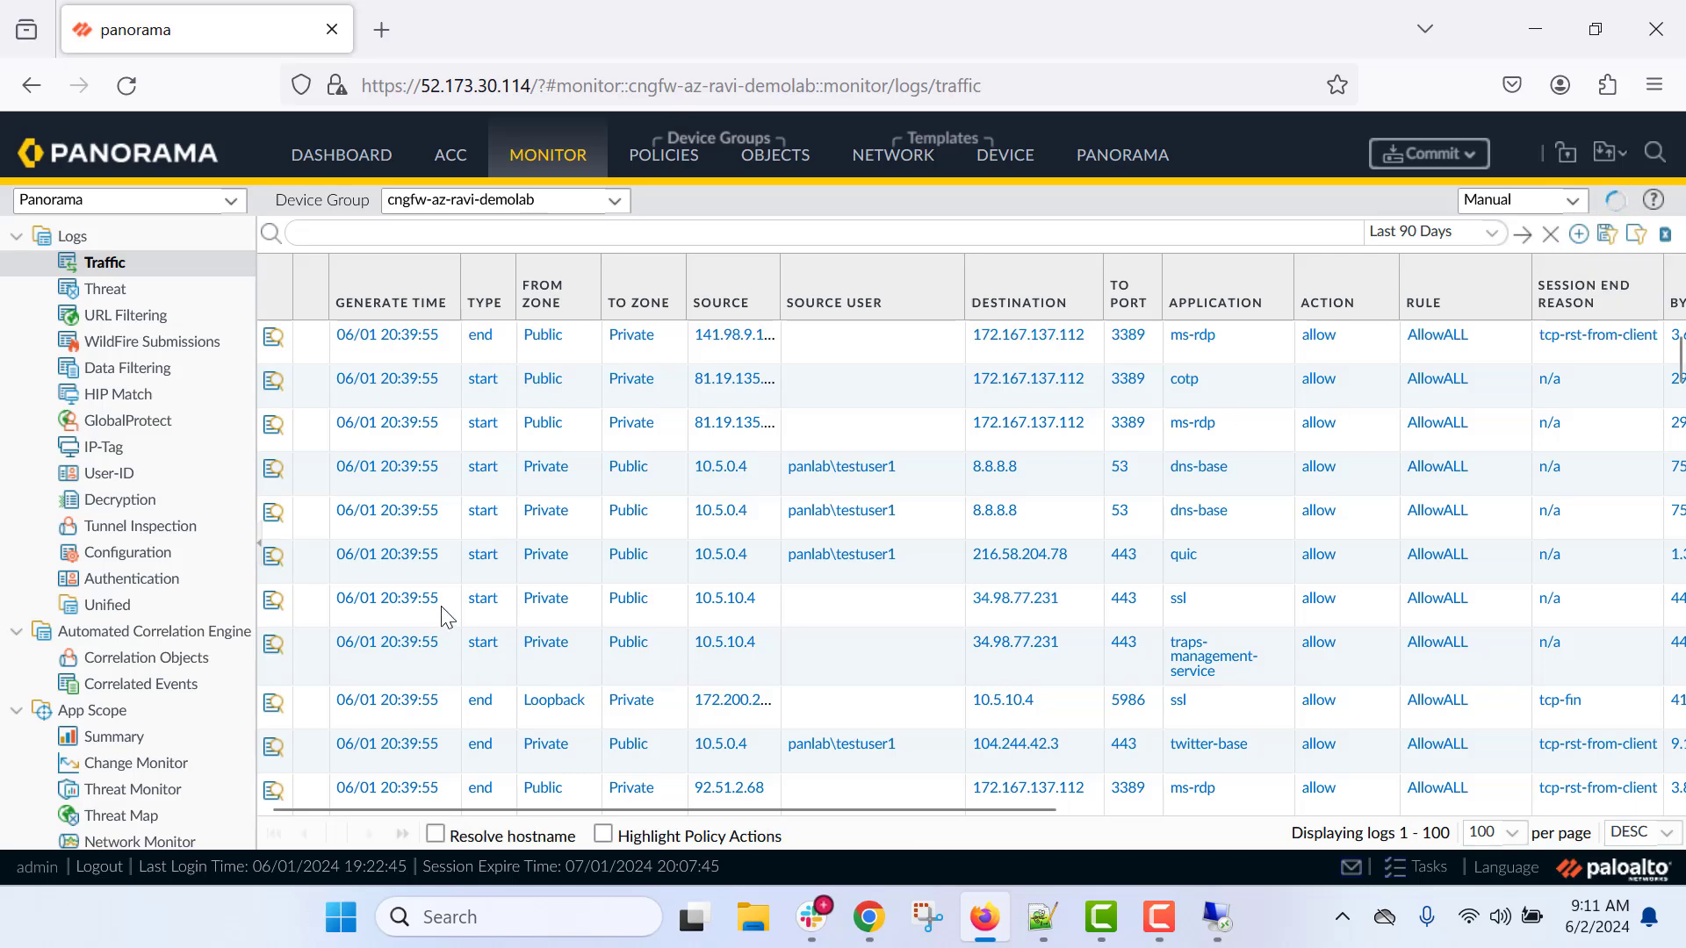
left_click(725, 474)
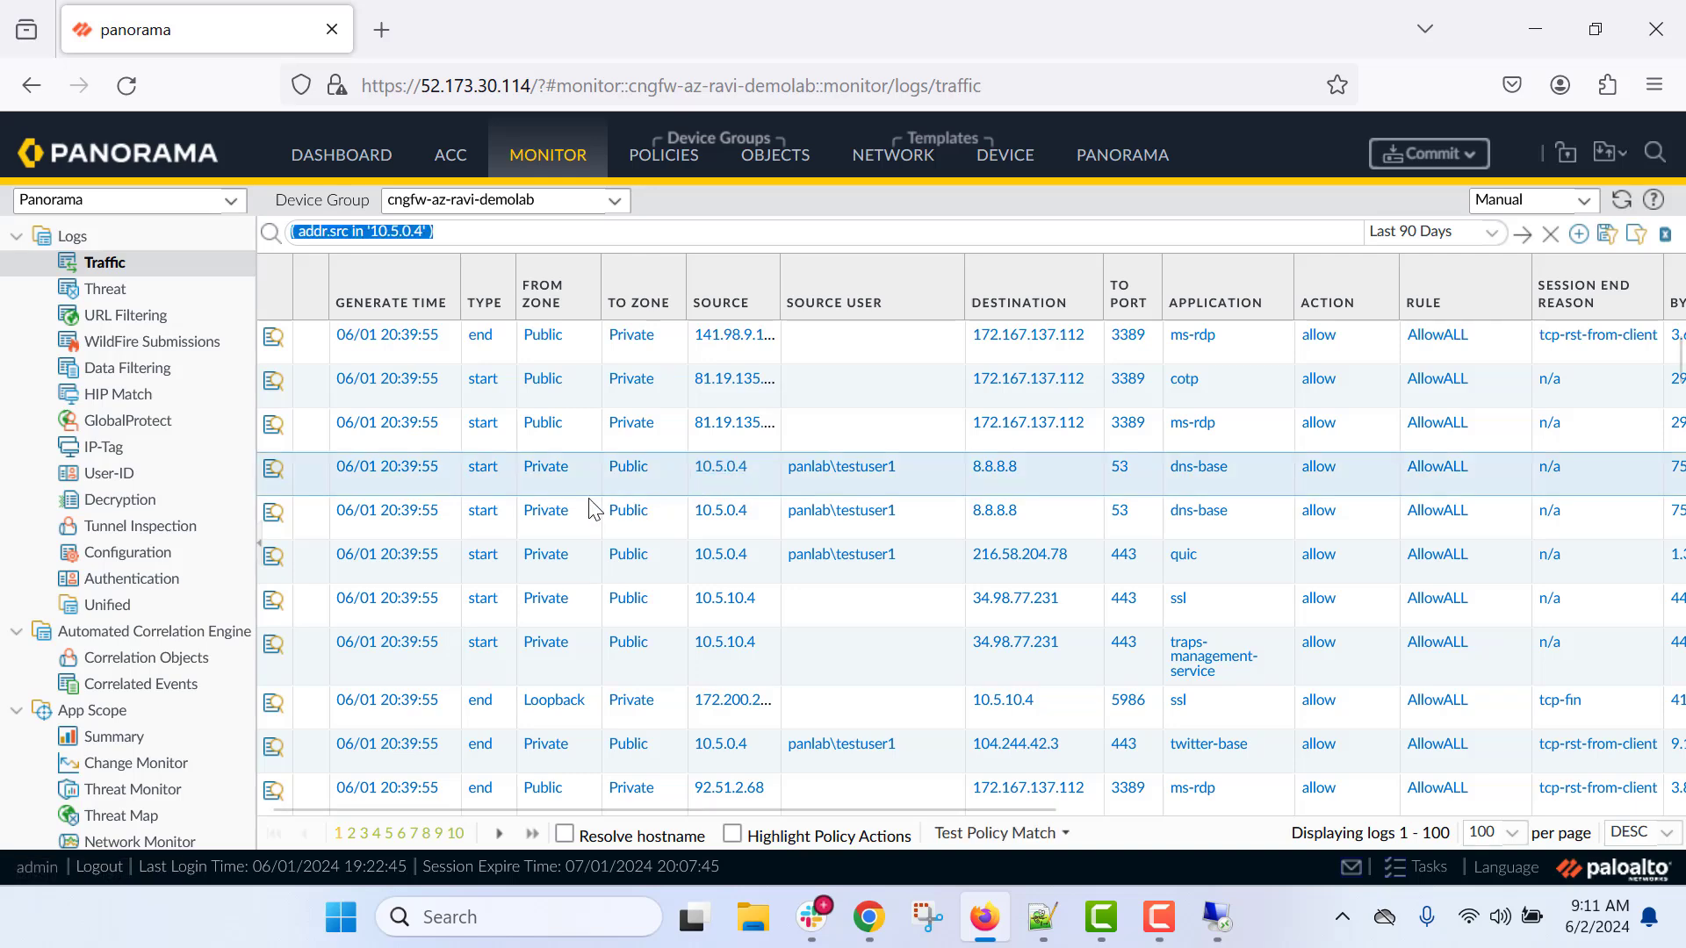
left_click(1522, 234)
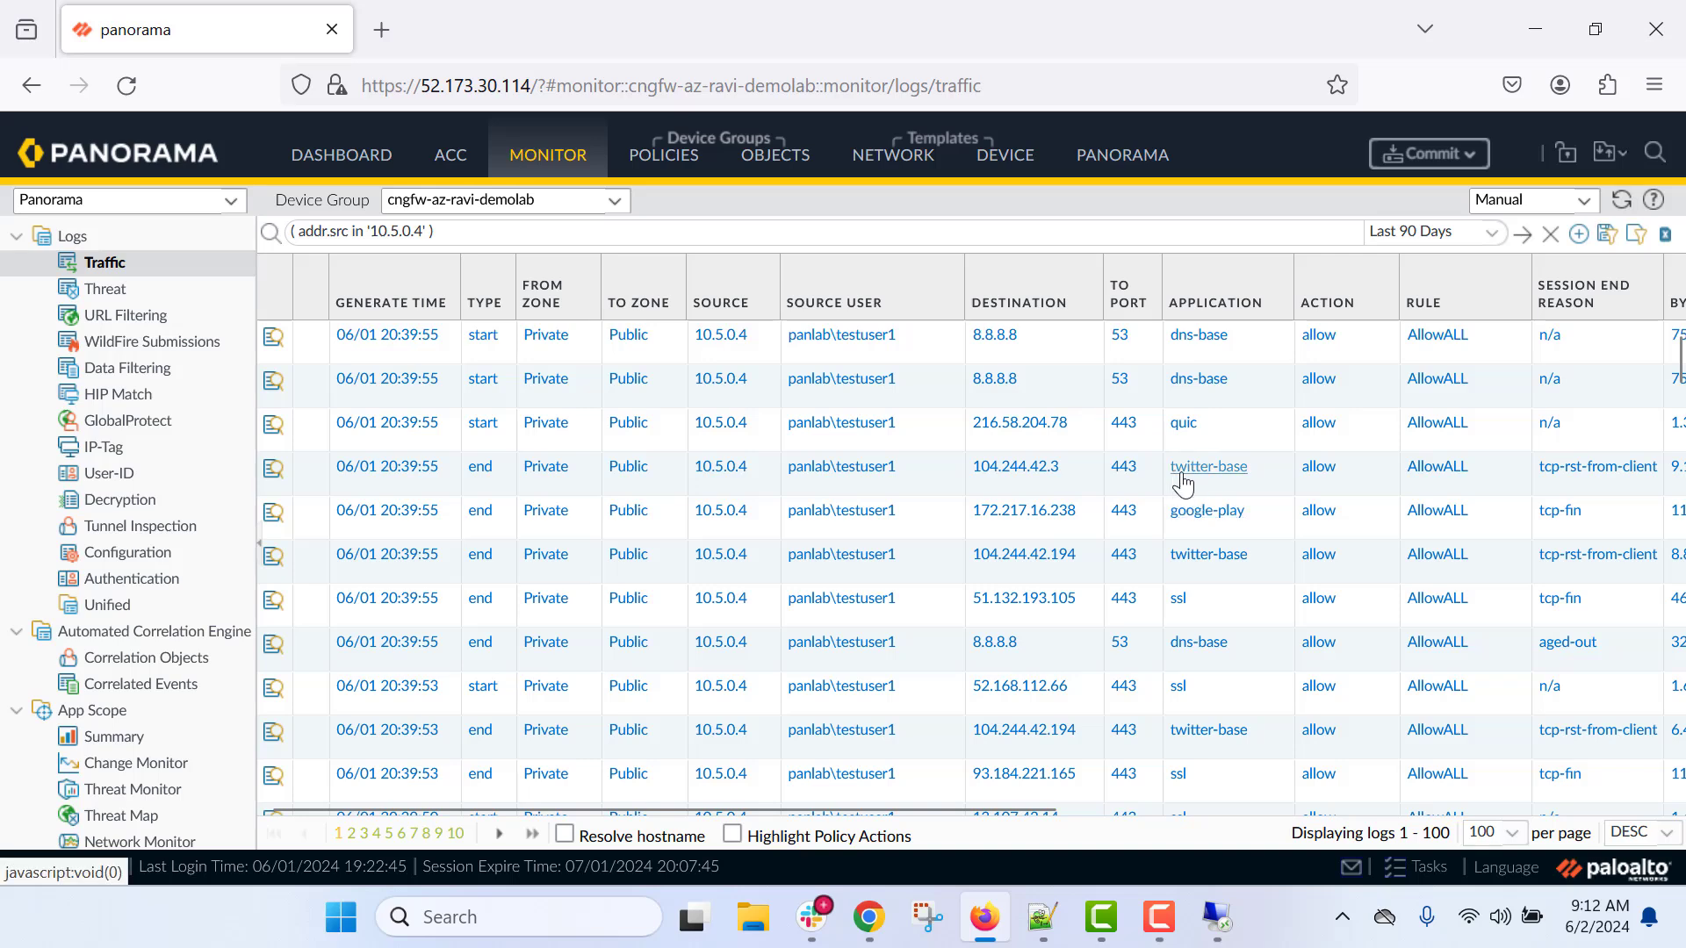
scroll(1194, 694, "down", 3)
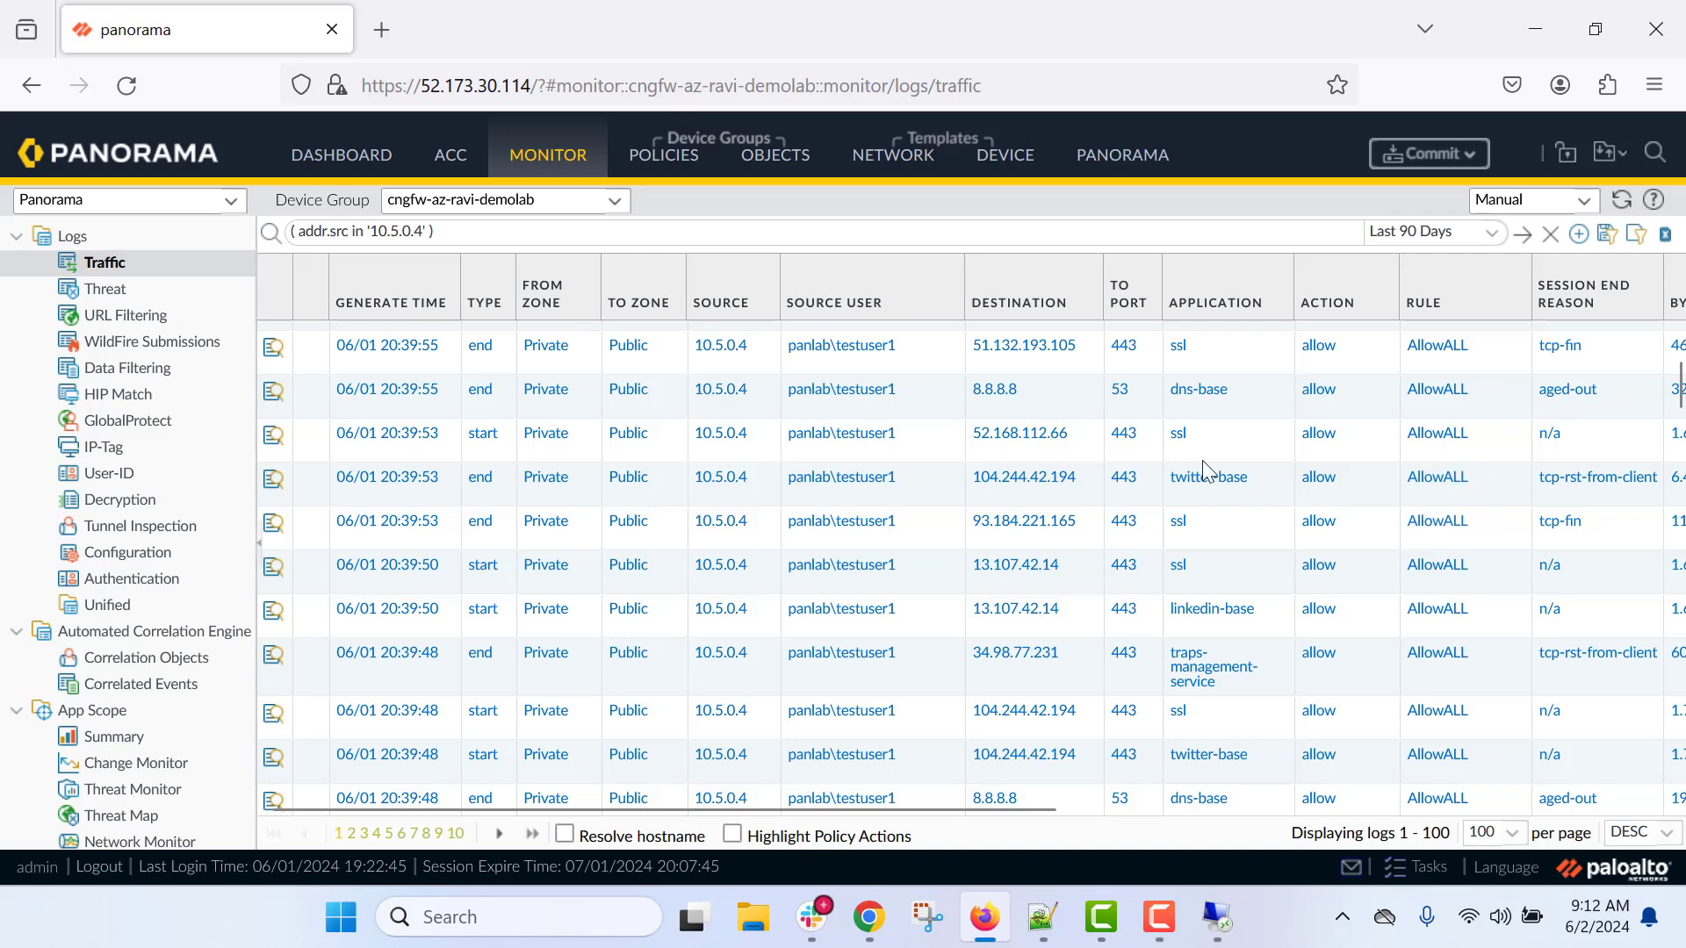
scroll(1210, 572, "down", 2)
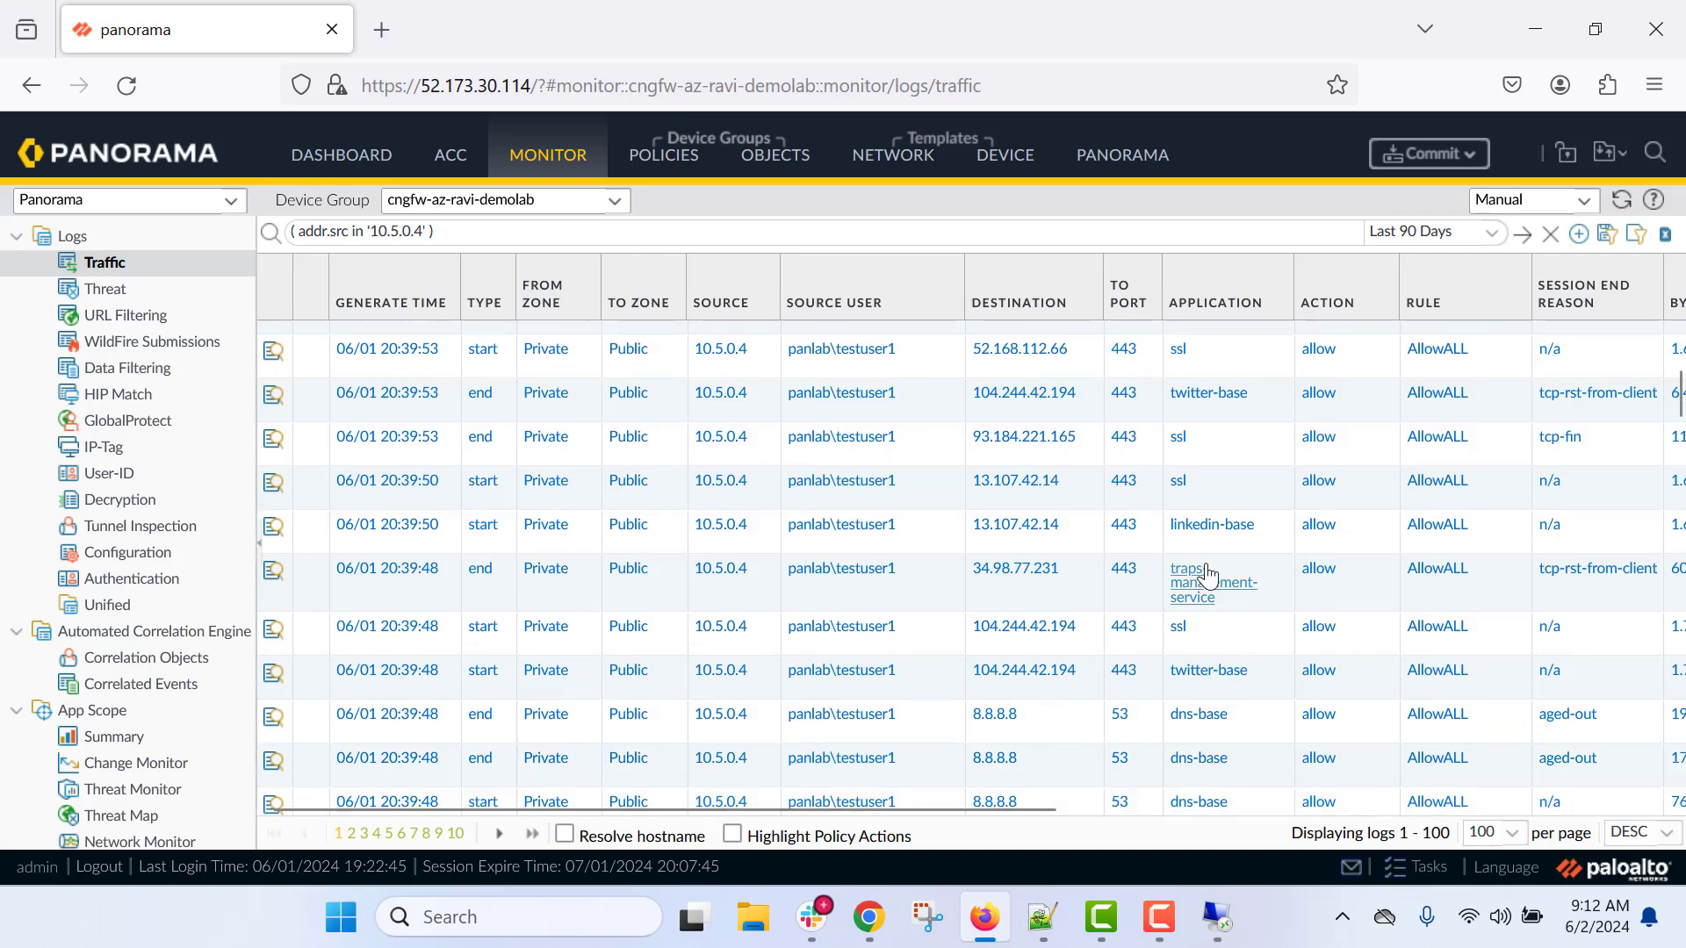
left_click(650, 167)
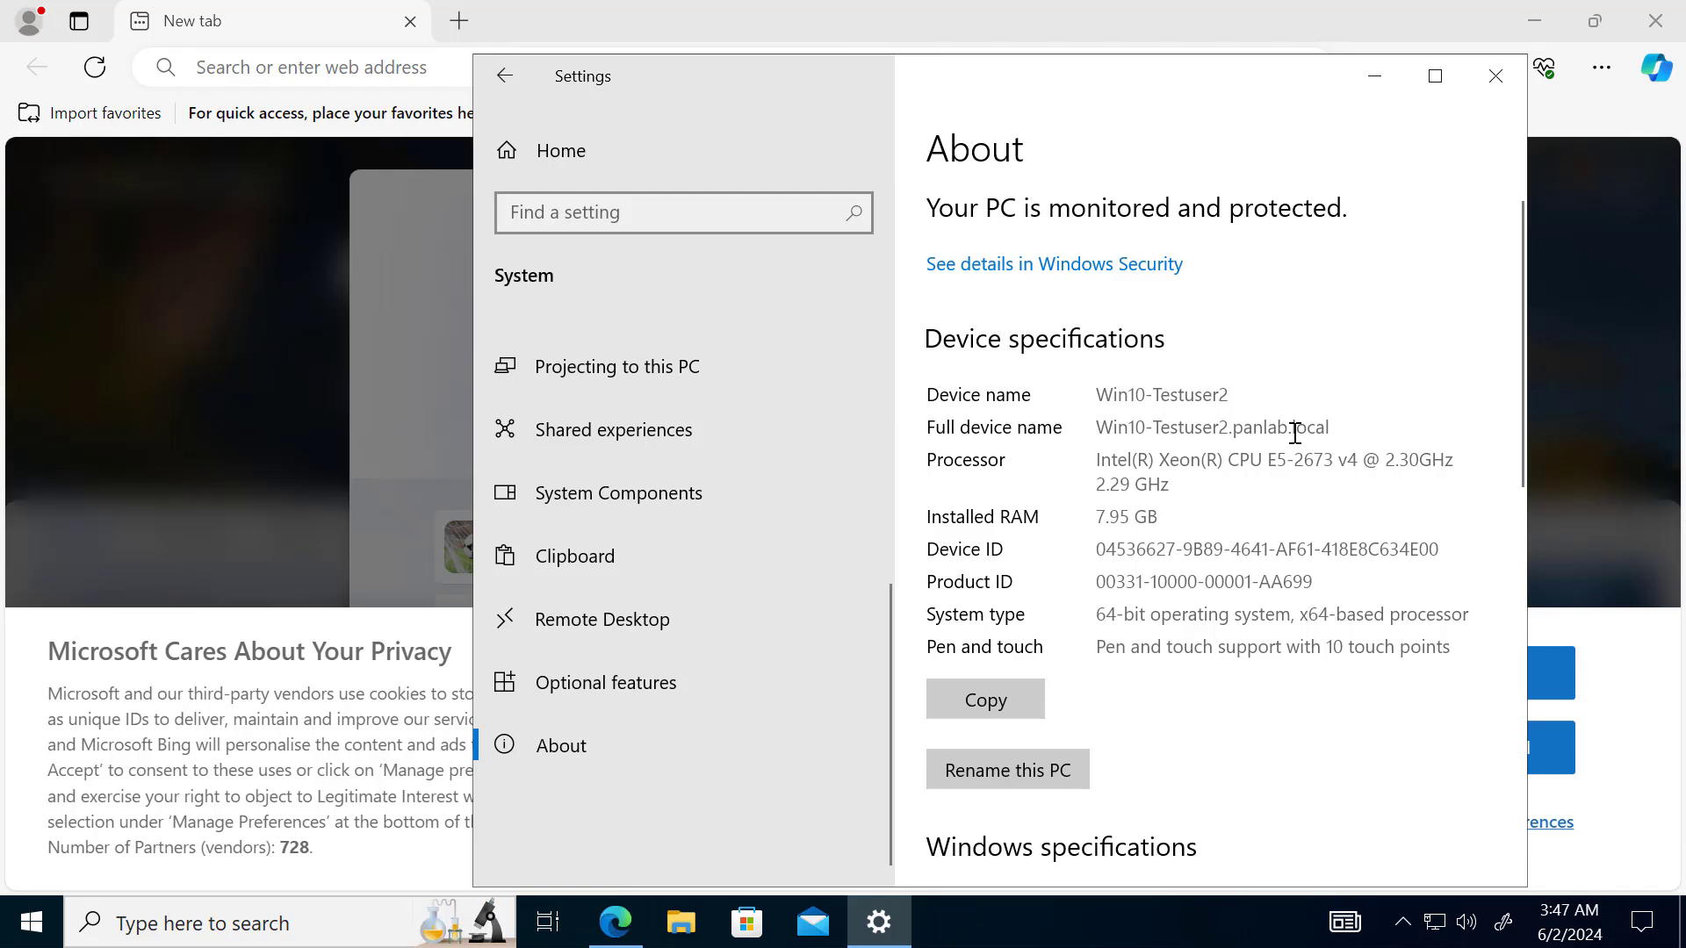
left_click(538, 9)
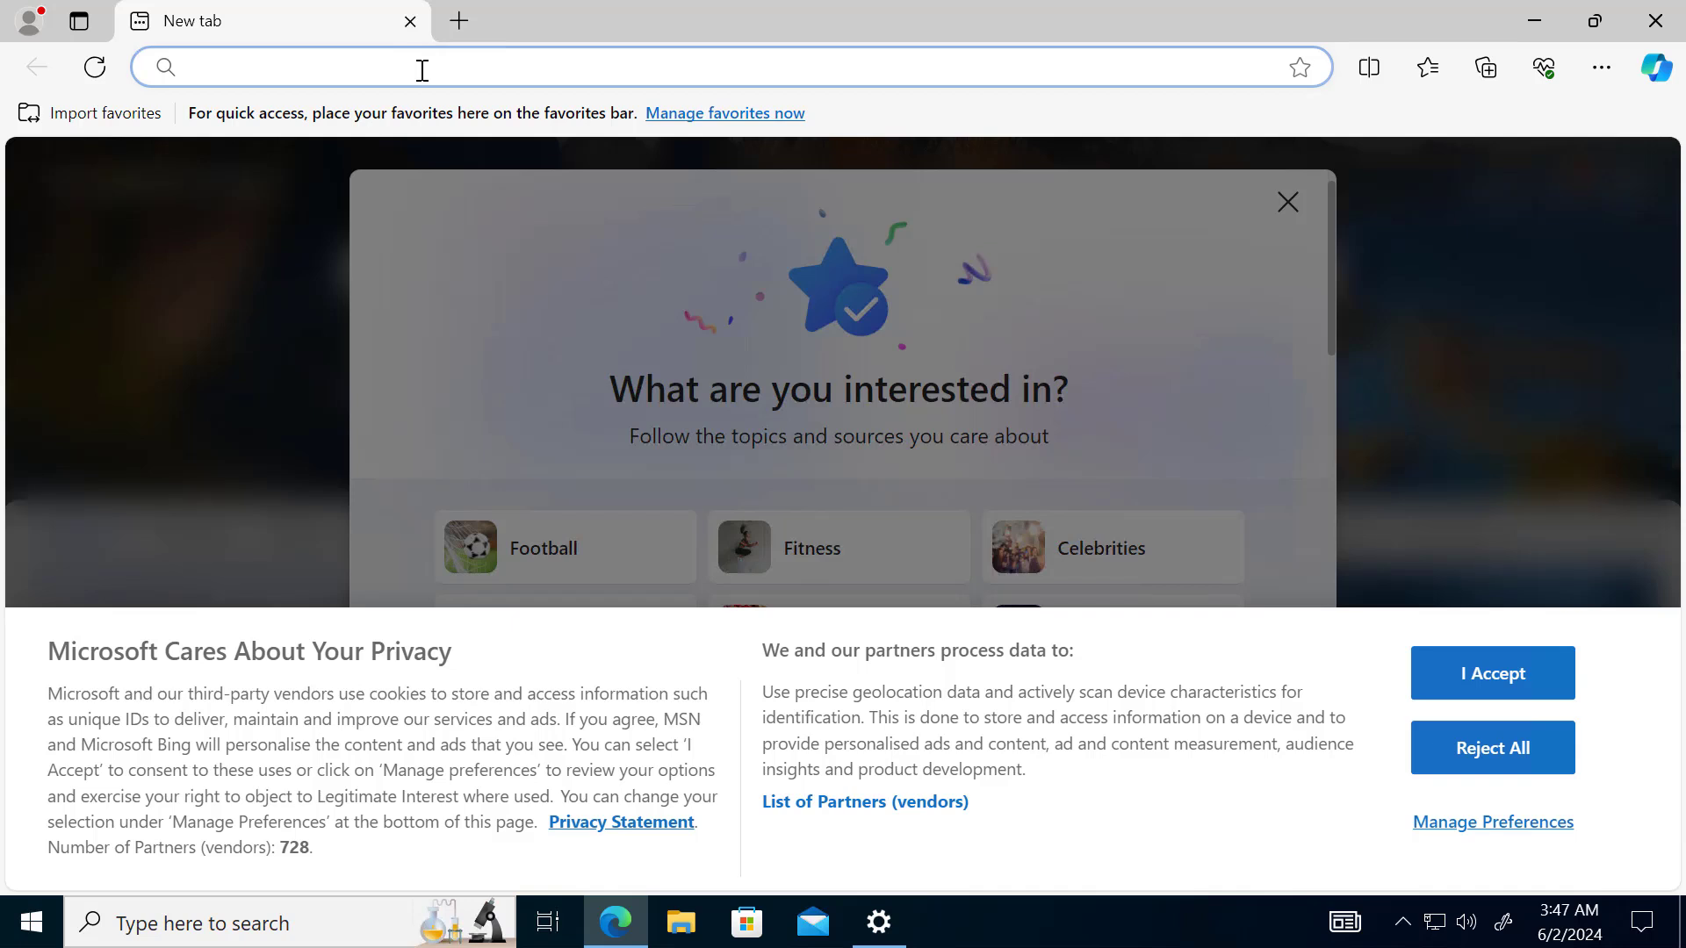
type("linked")
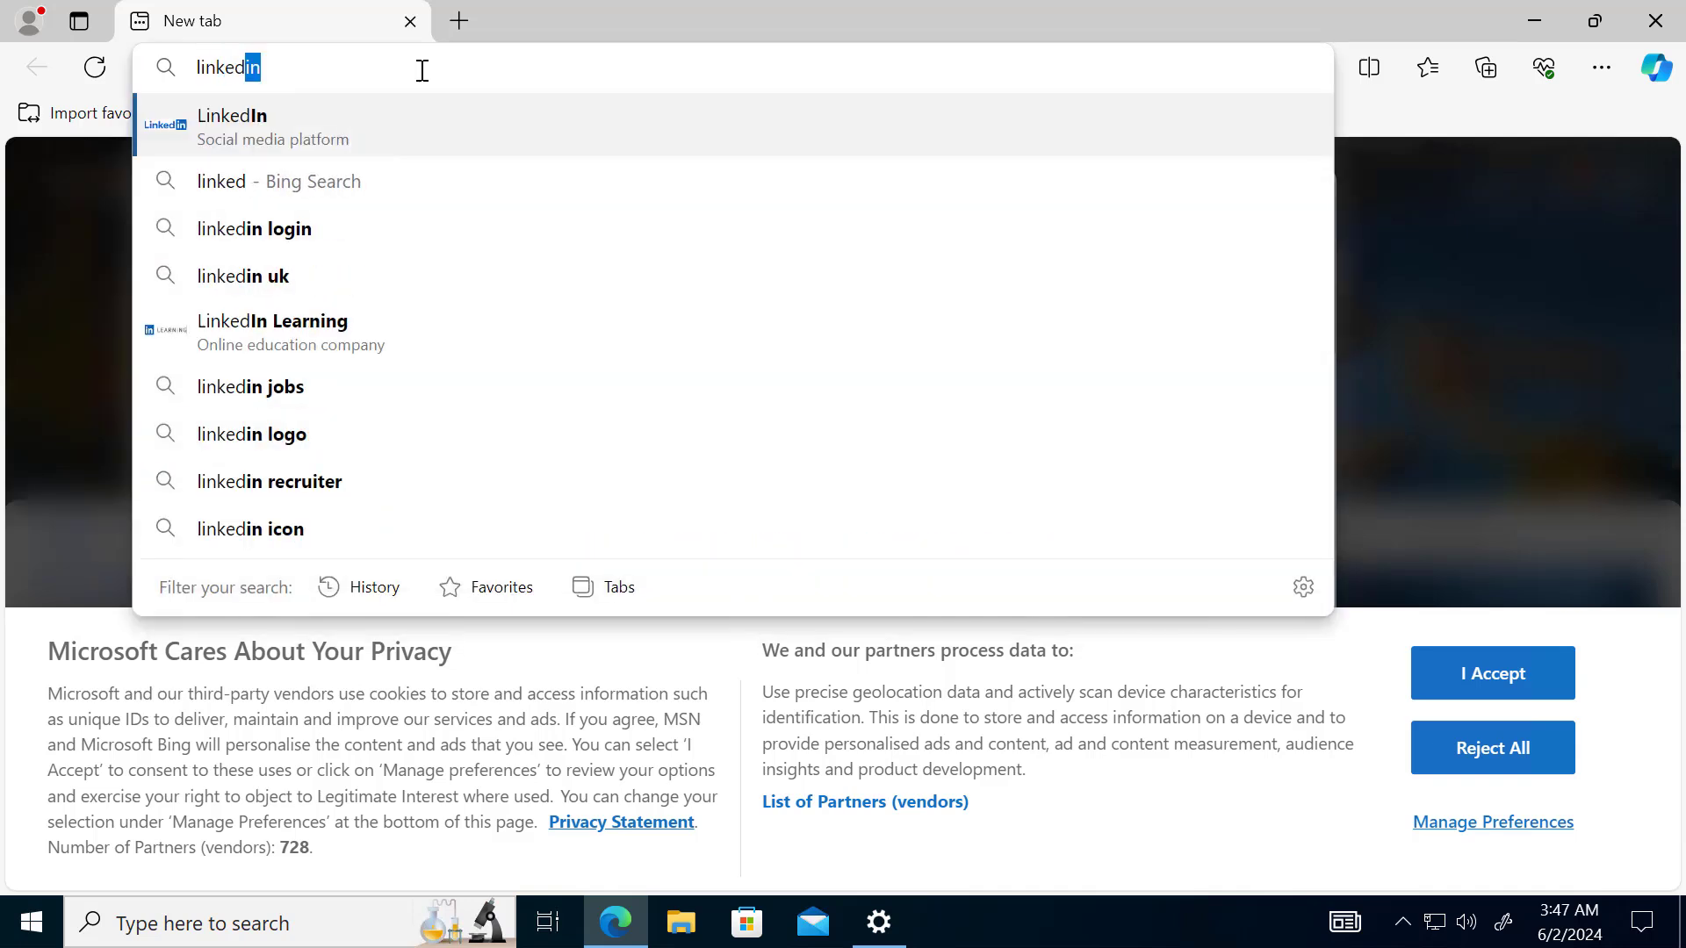
key("Return")
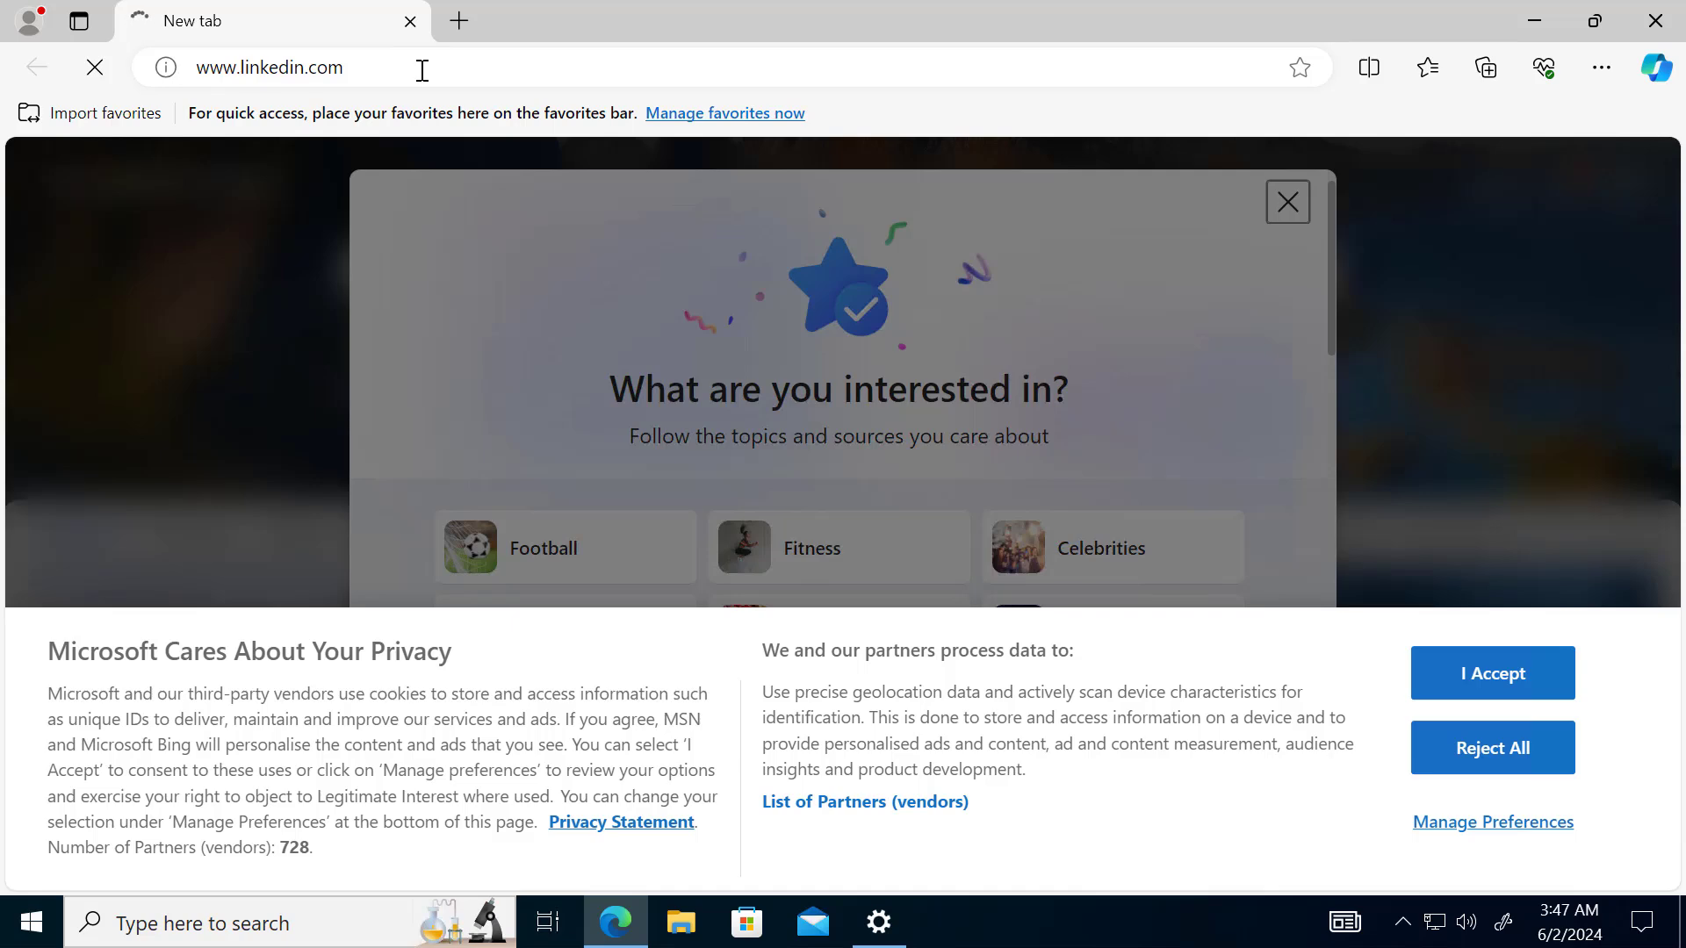
Step: Load twitter.com in a new browser tab on the Testuser2 desktop, recheck the LinkedIn tab, and return to Panorama
left_click(458, 26)
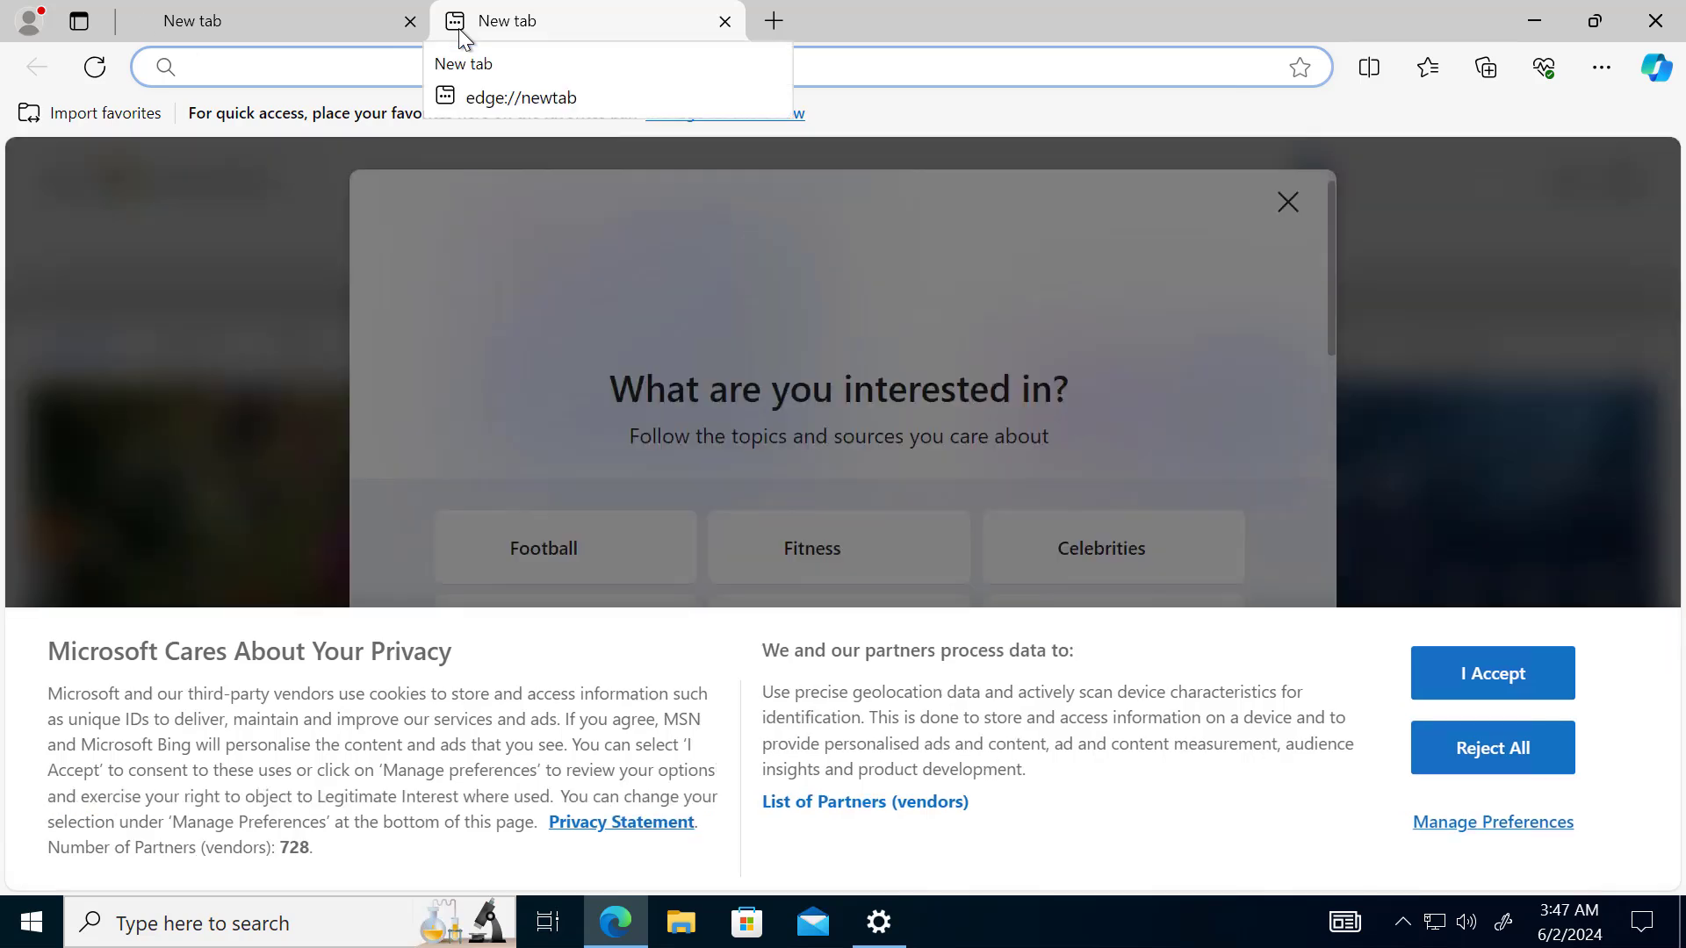
type("twitter")
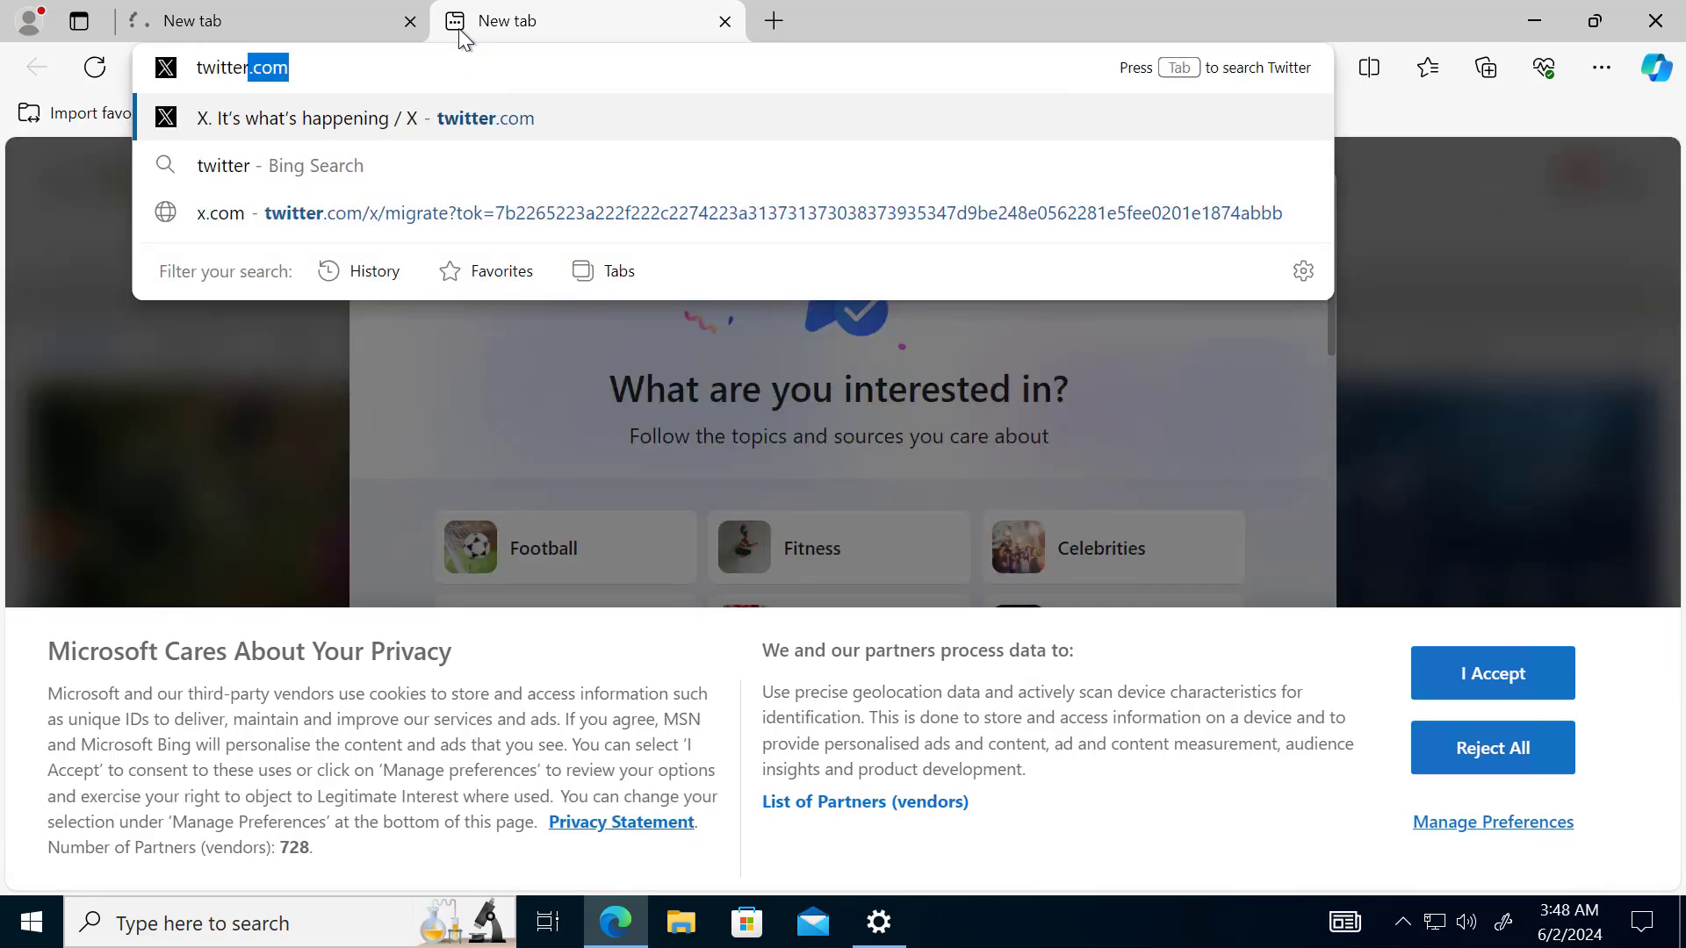
key("Return")
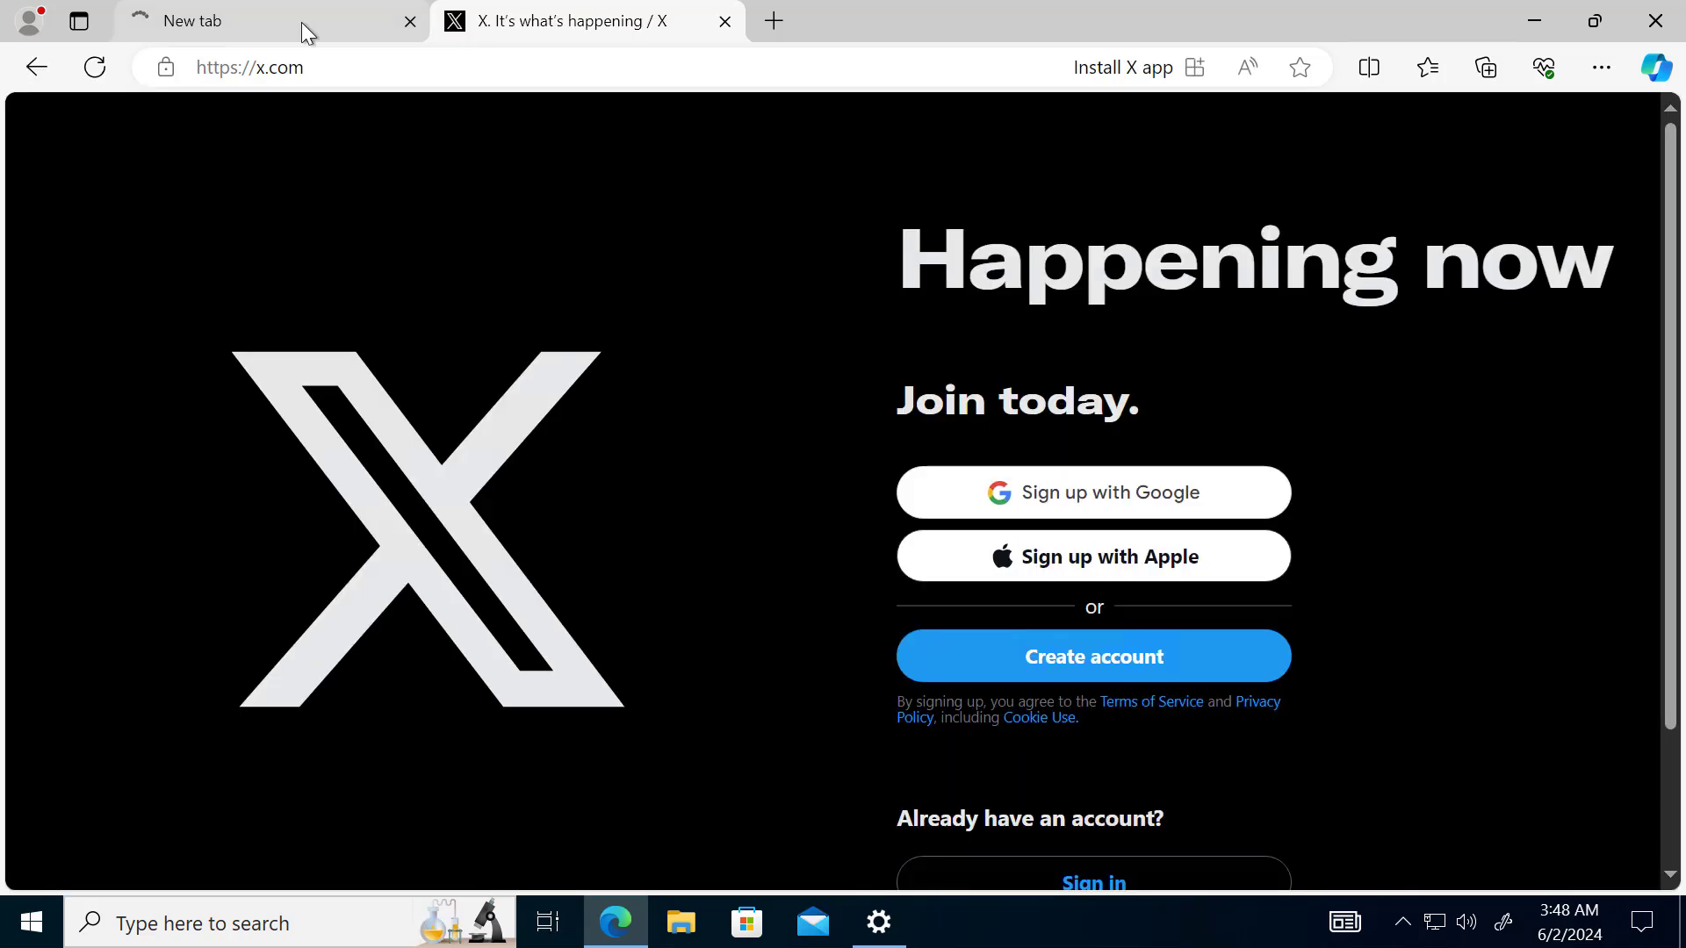
left_click(302, 23)
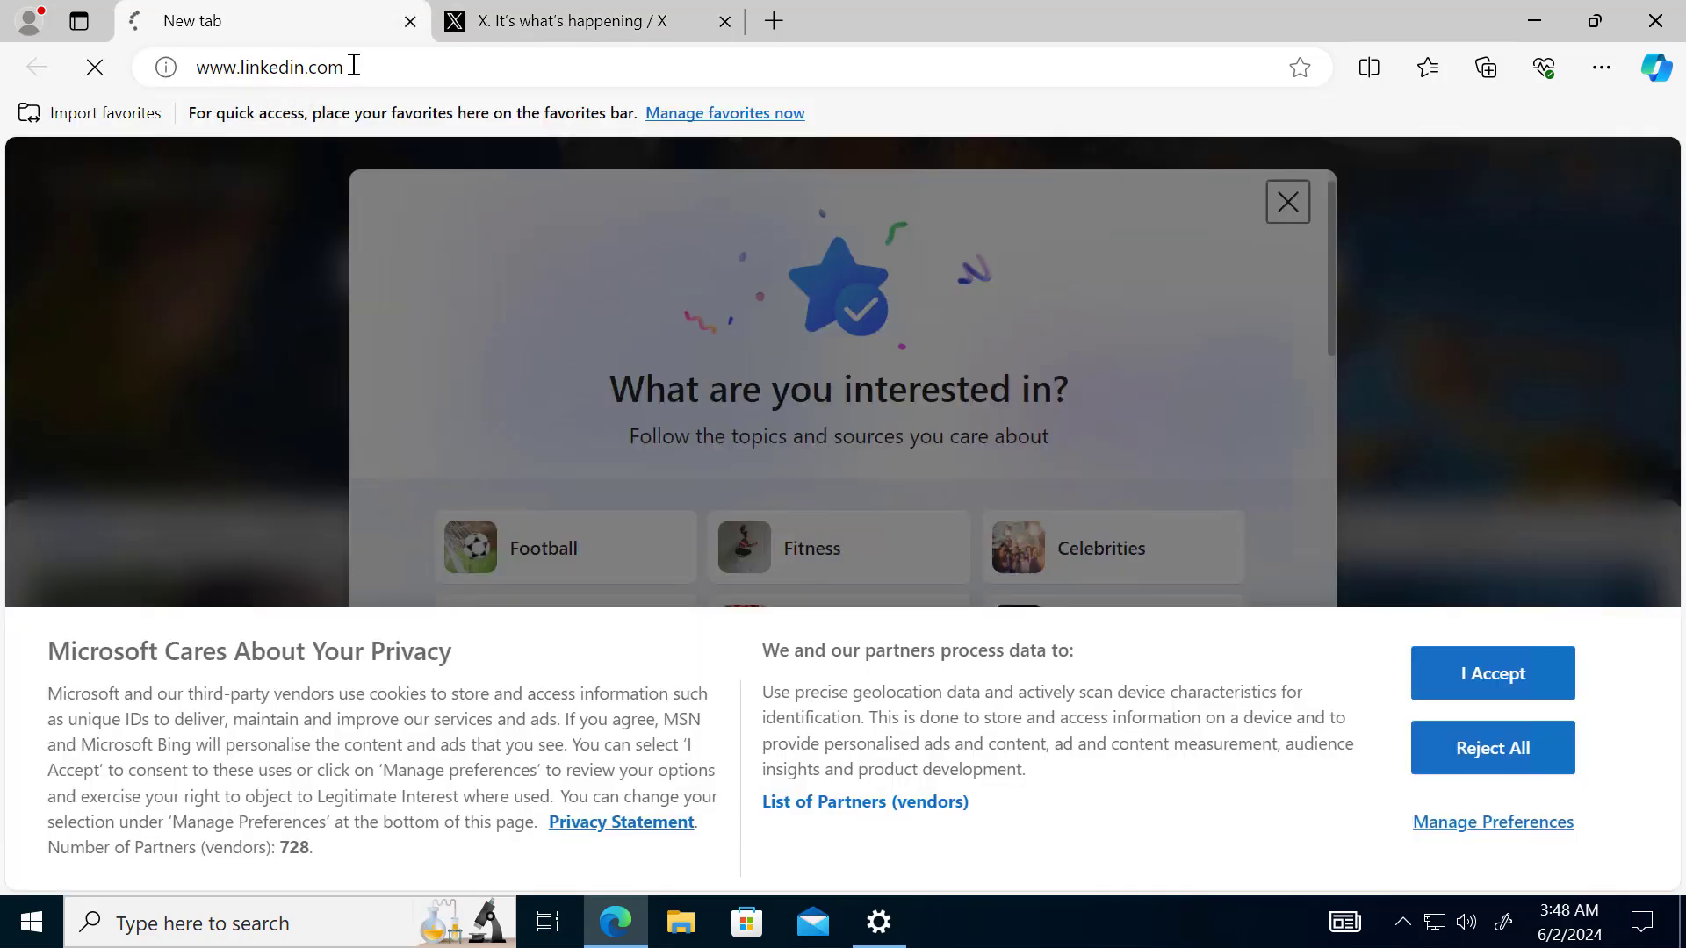
mouse_move(784, 7)
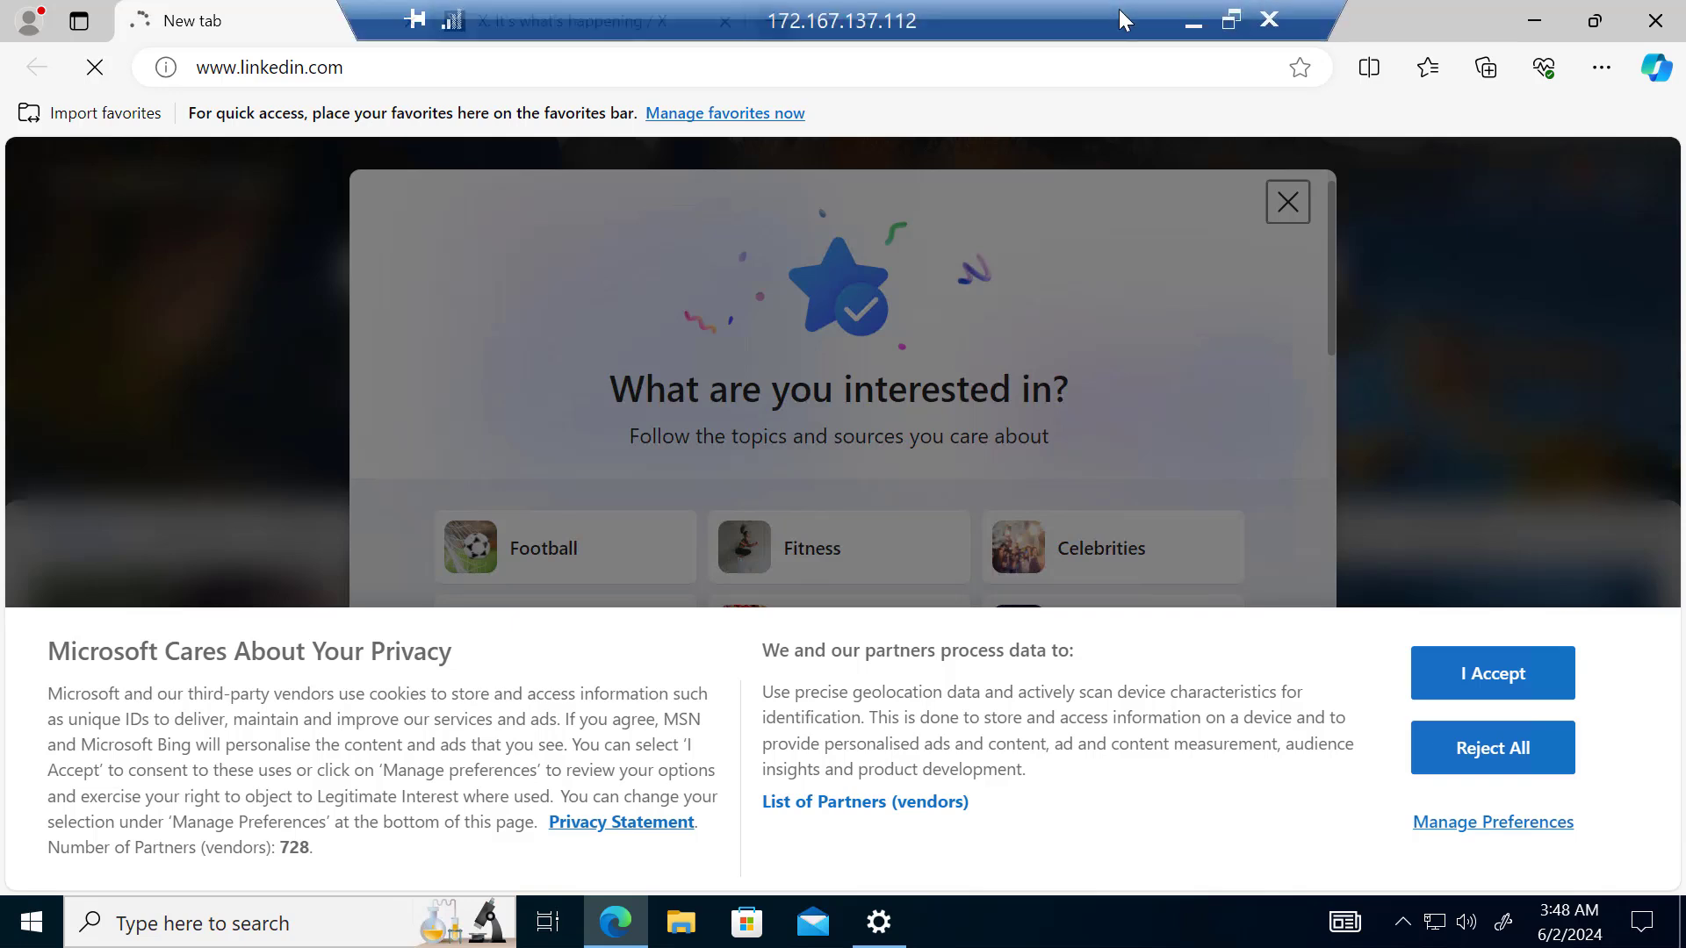
left_click(1193, 25)
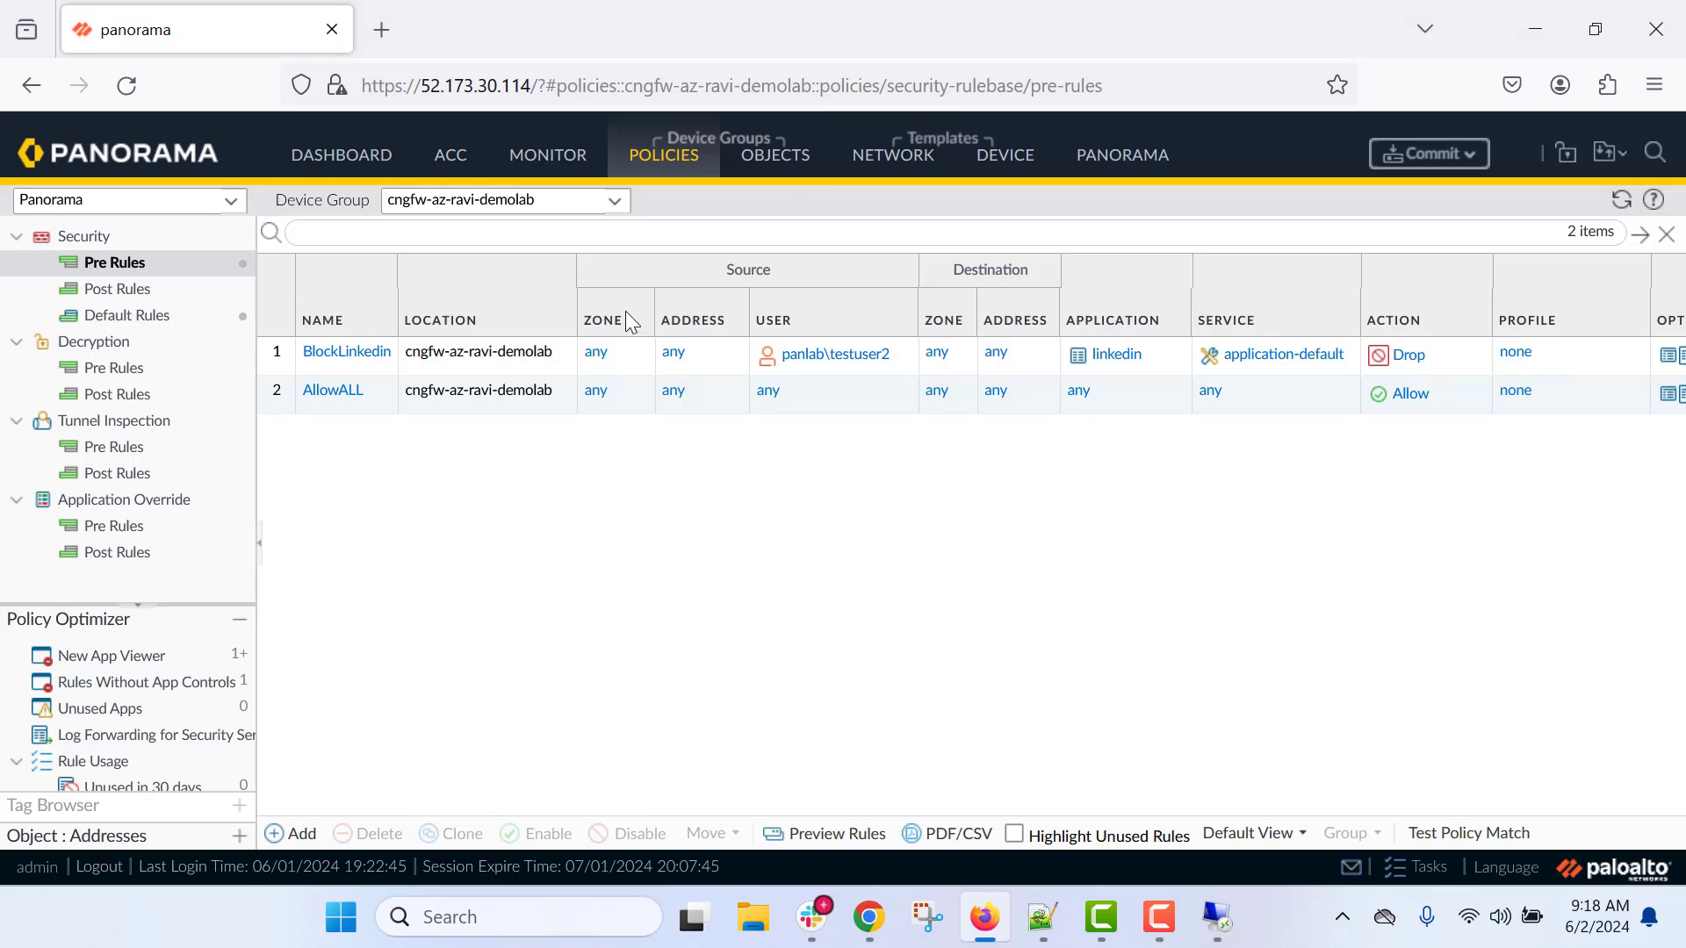
Step: Filter the traffic logs by source address 10.5.0.8 instead of 10.5.0.4, and examine the source user, application, action and rule of the LinkedIn and Twitter sessions
left_click(546, 164)
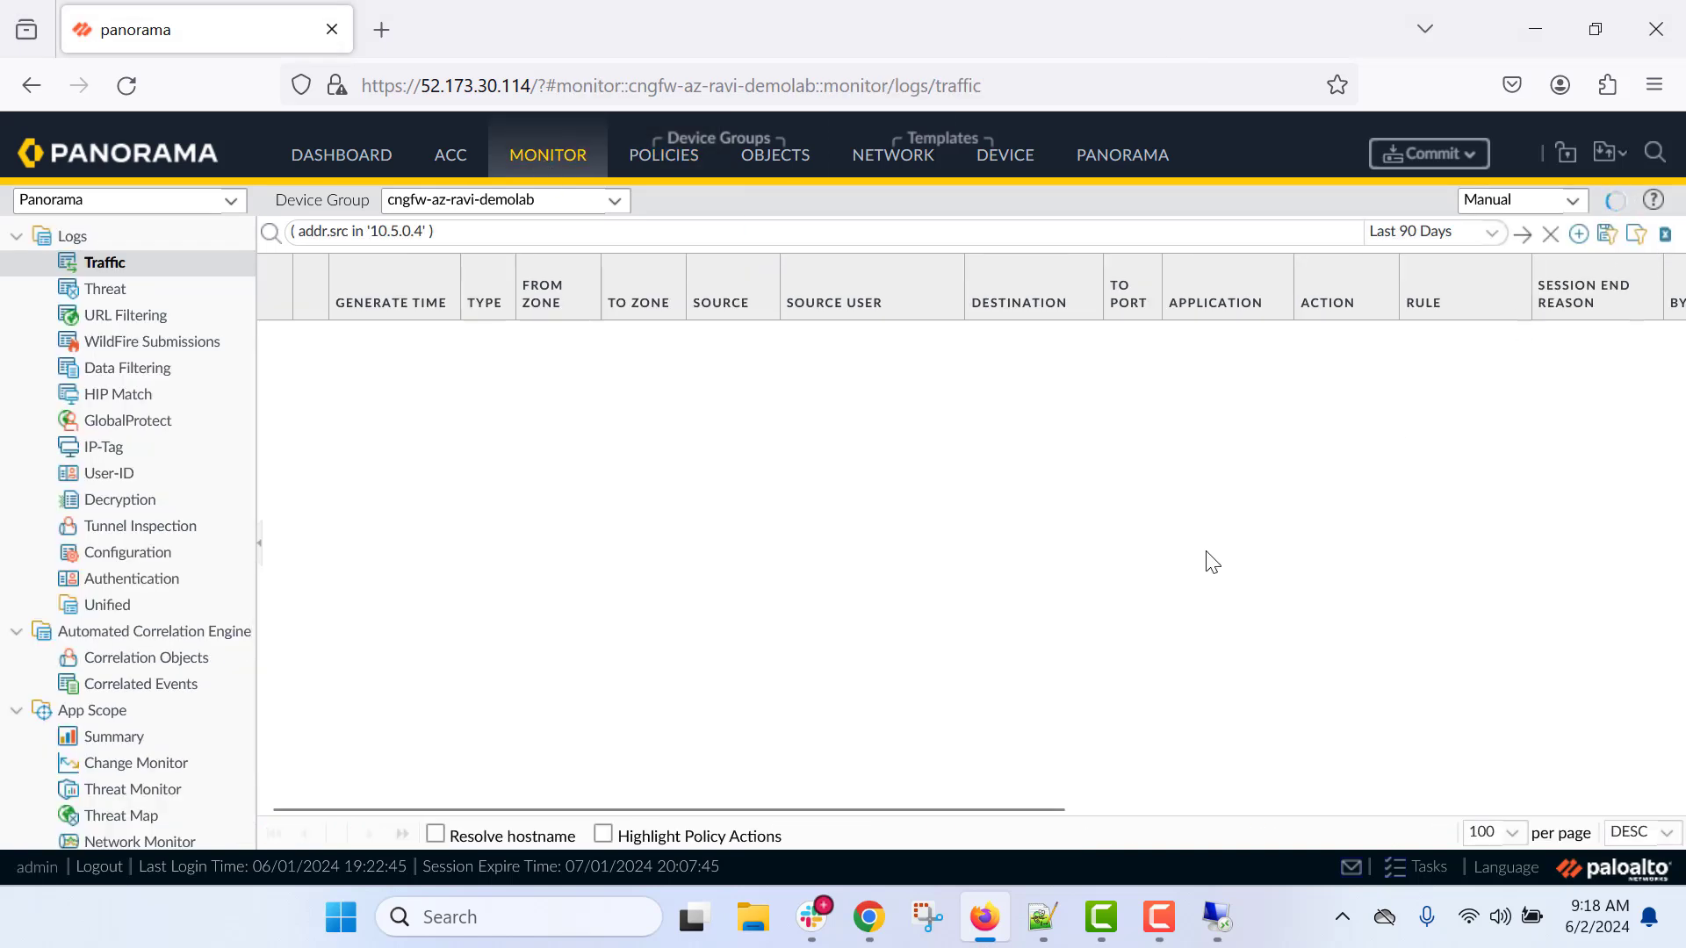
triple_click(425, 239)
key("BackSpace")
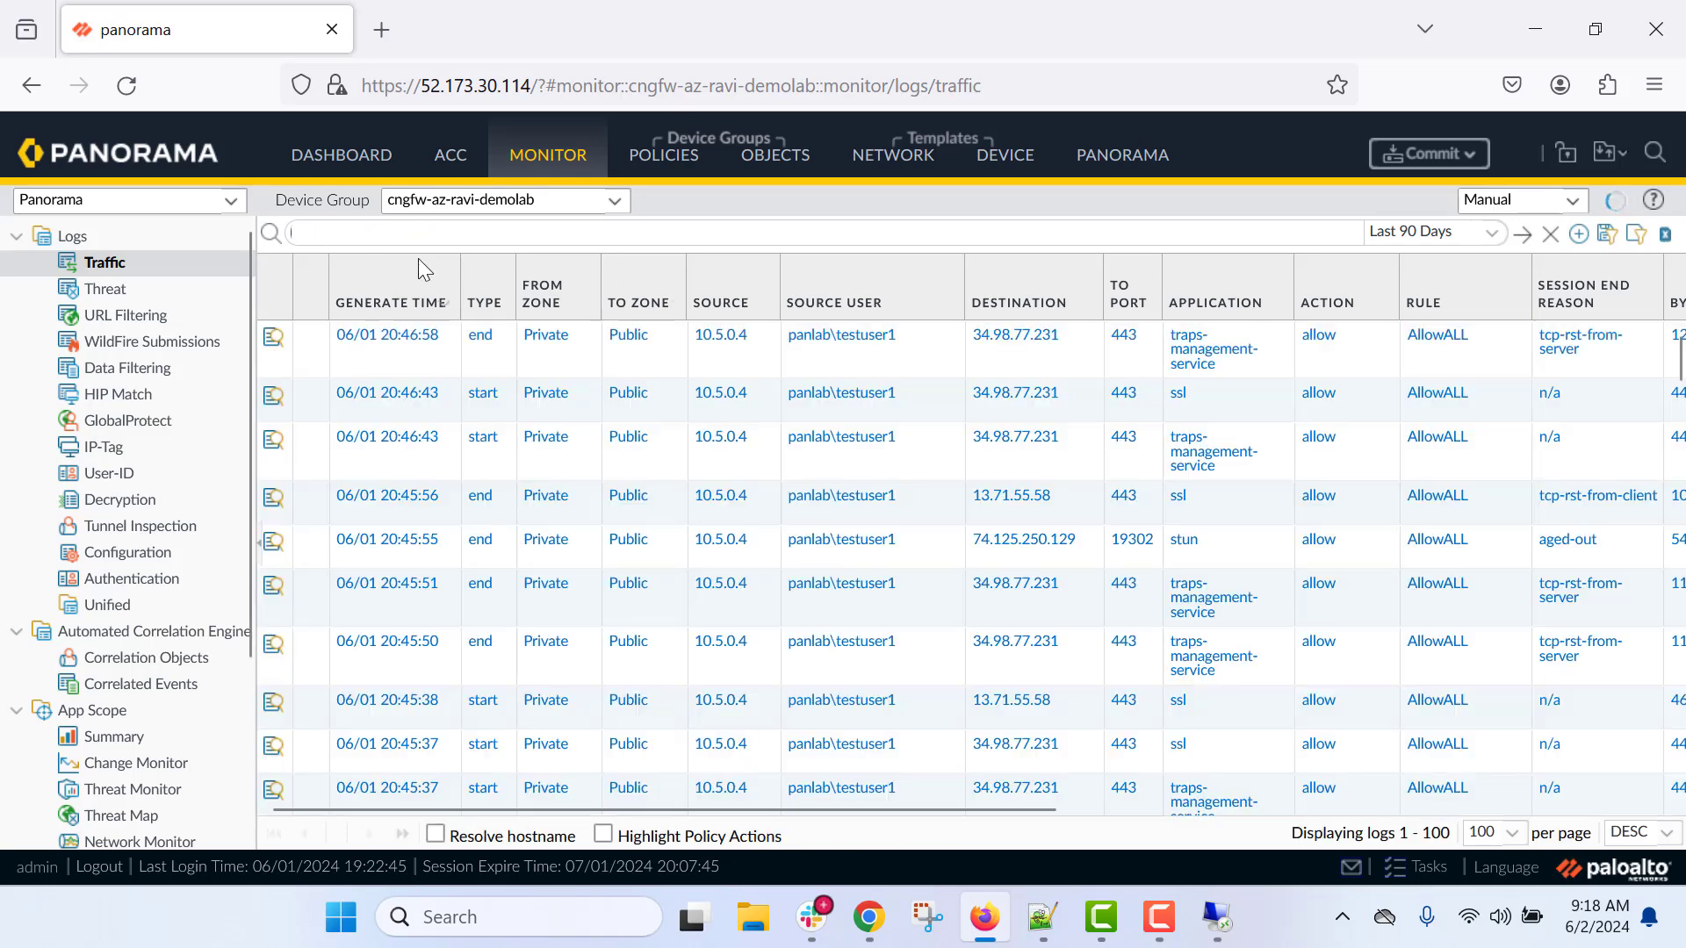
left_click(711, 423)
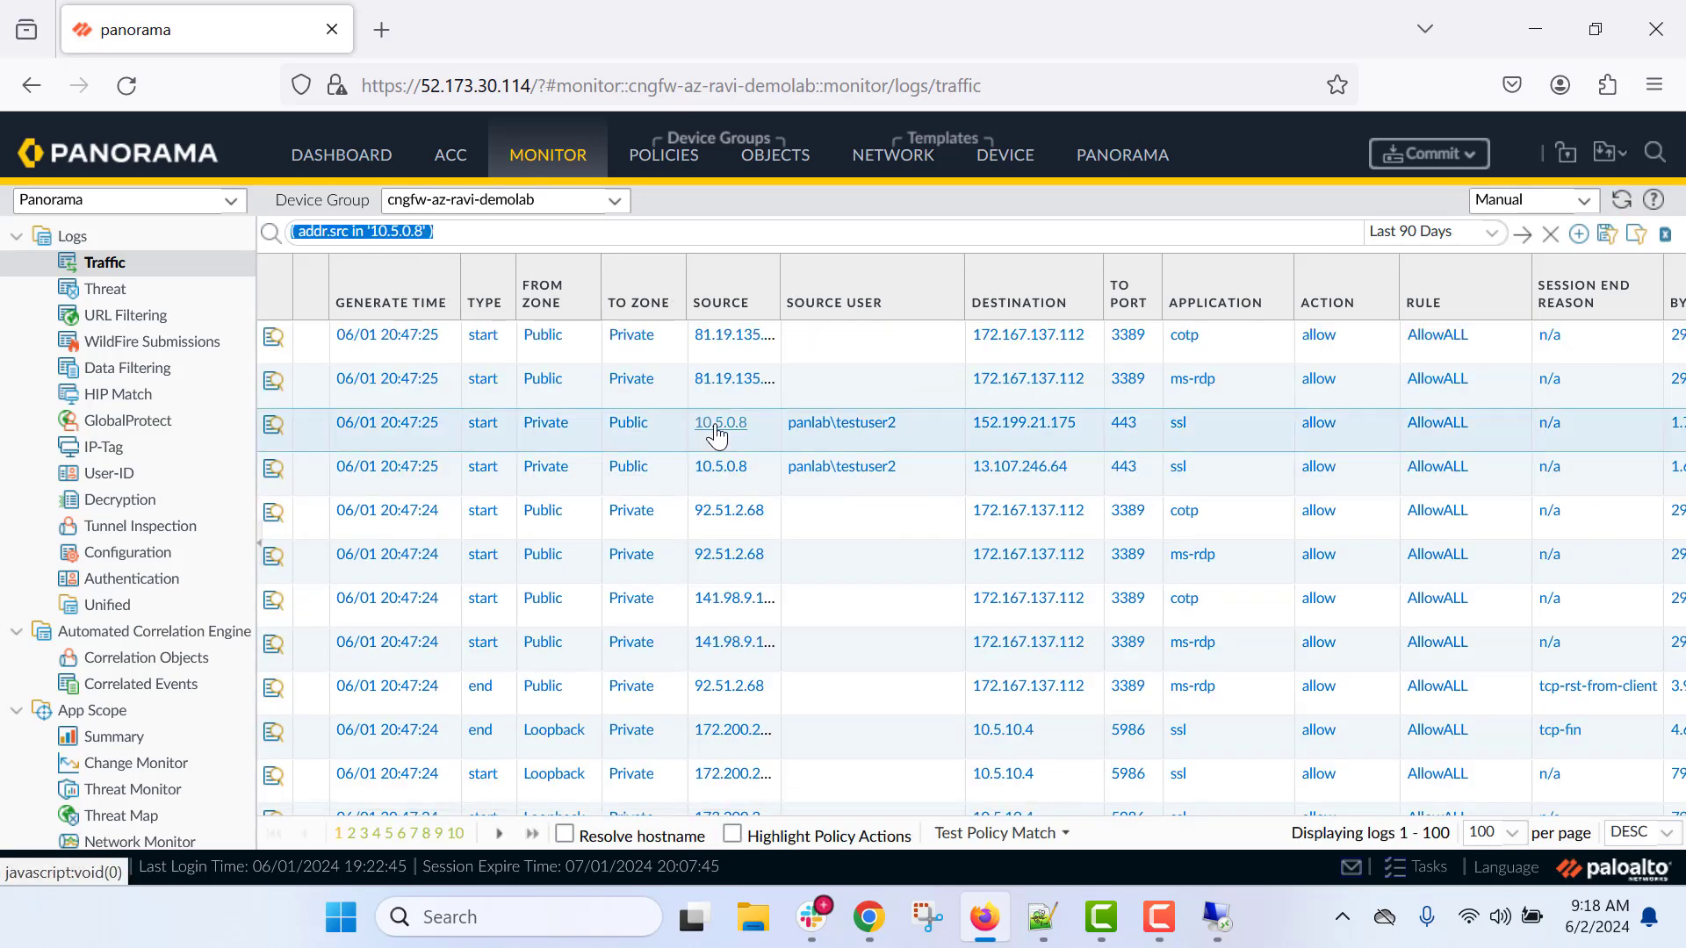
left_click(1522, 234)
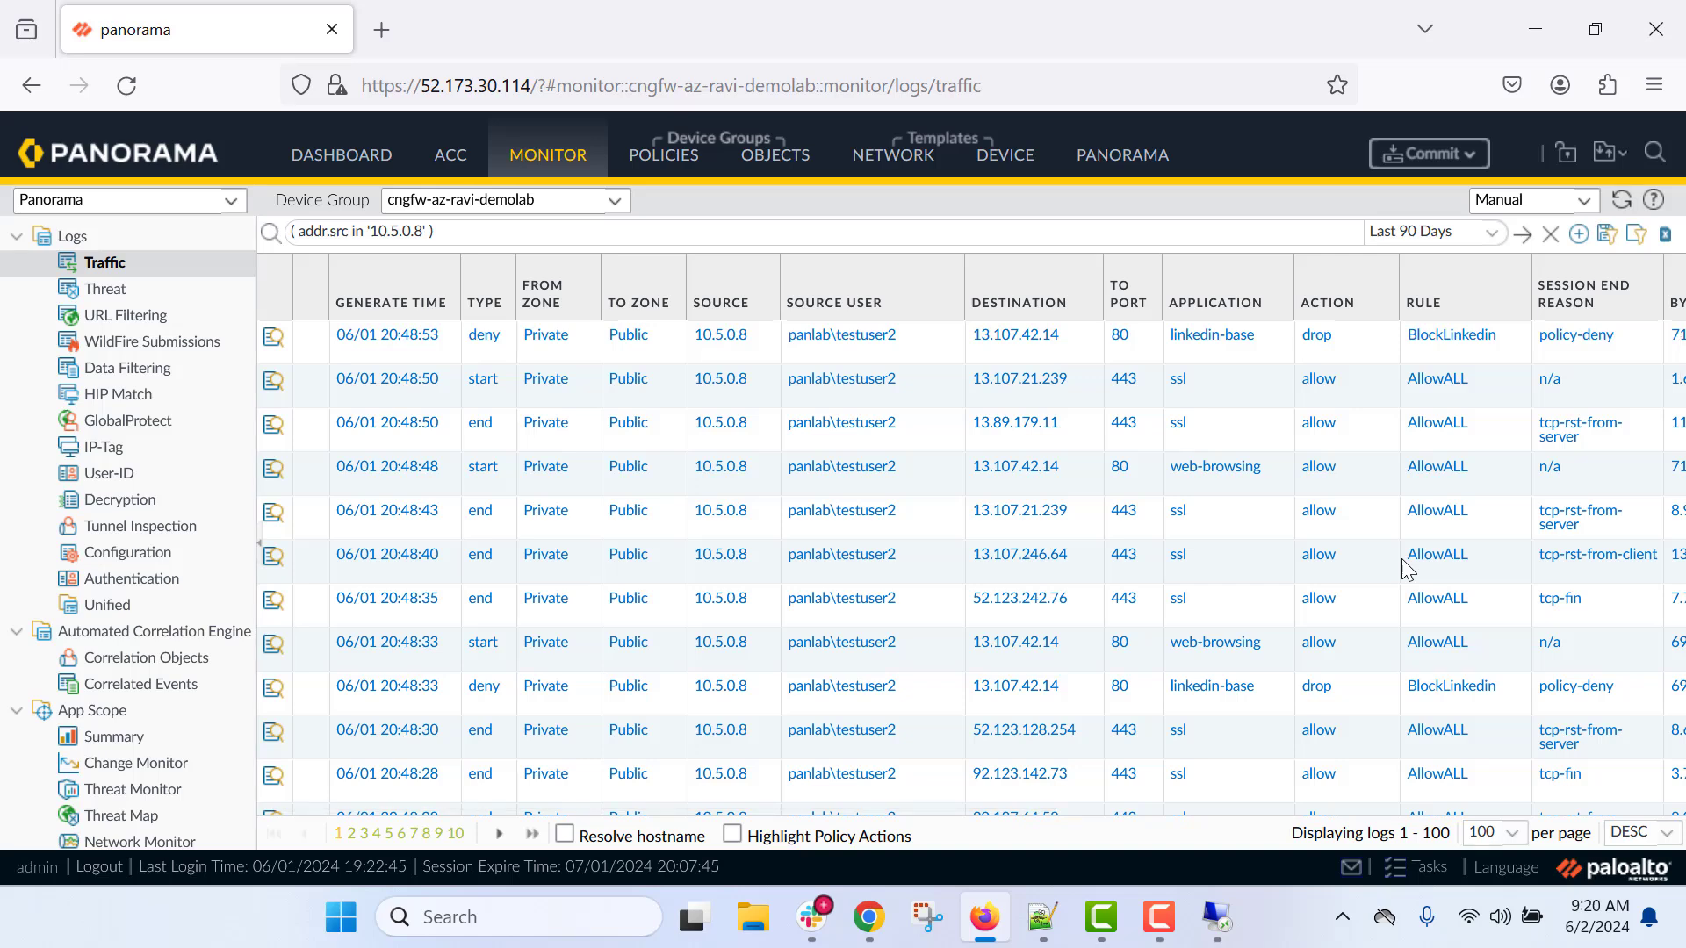
scroll(1402, 566, "down", 10)
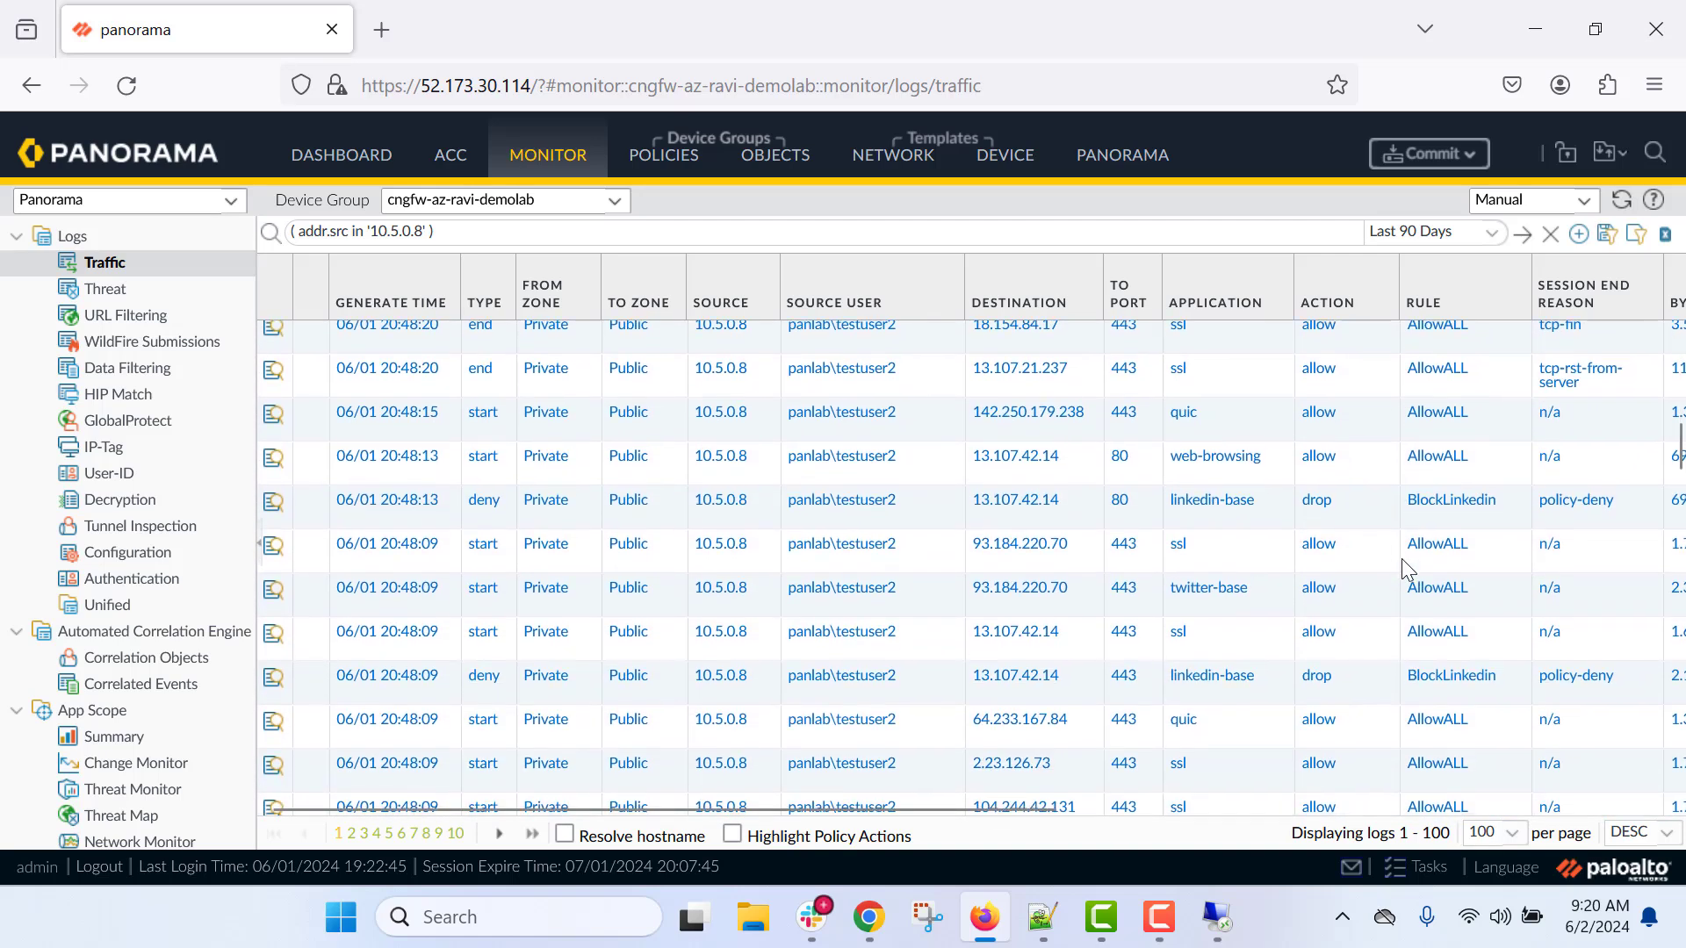
scroll(1402, 559, "down", 5)
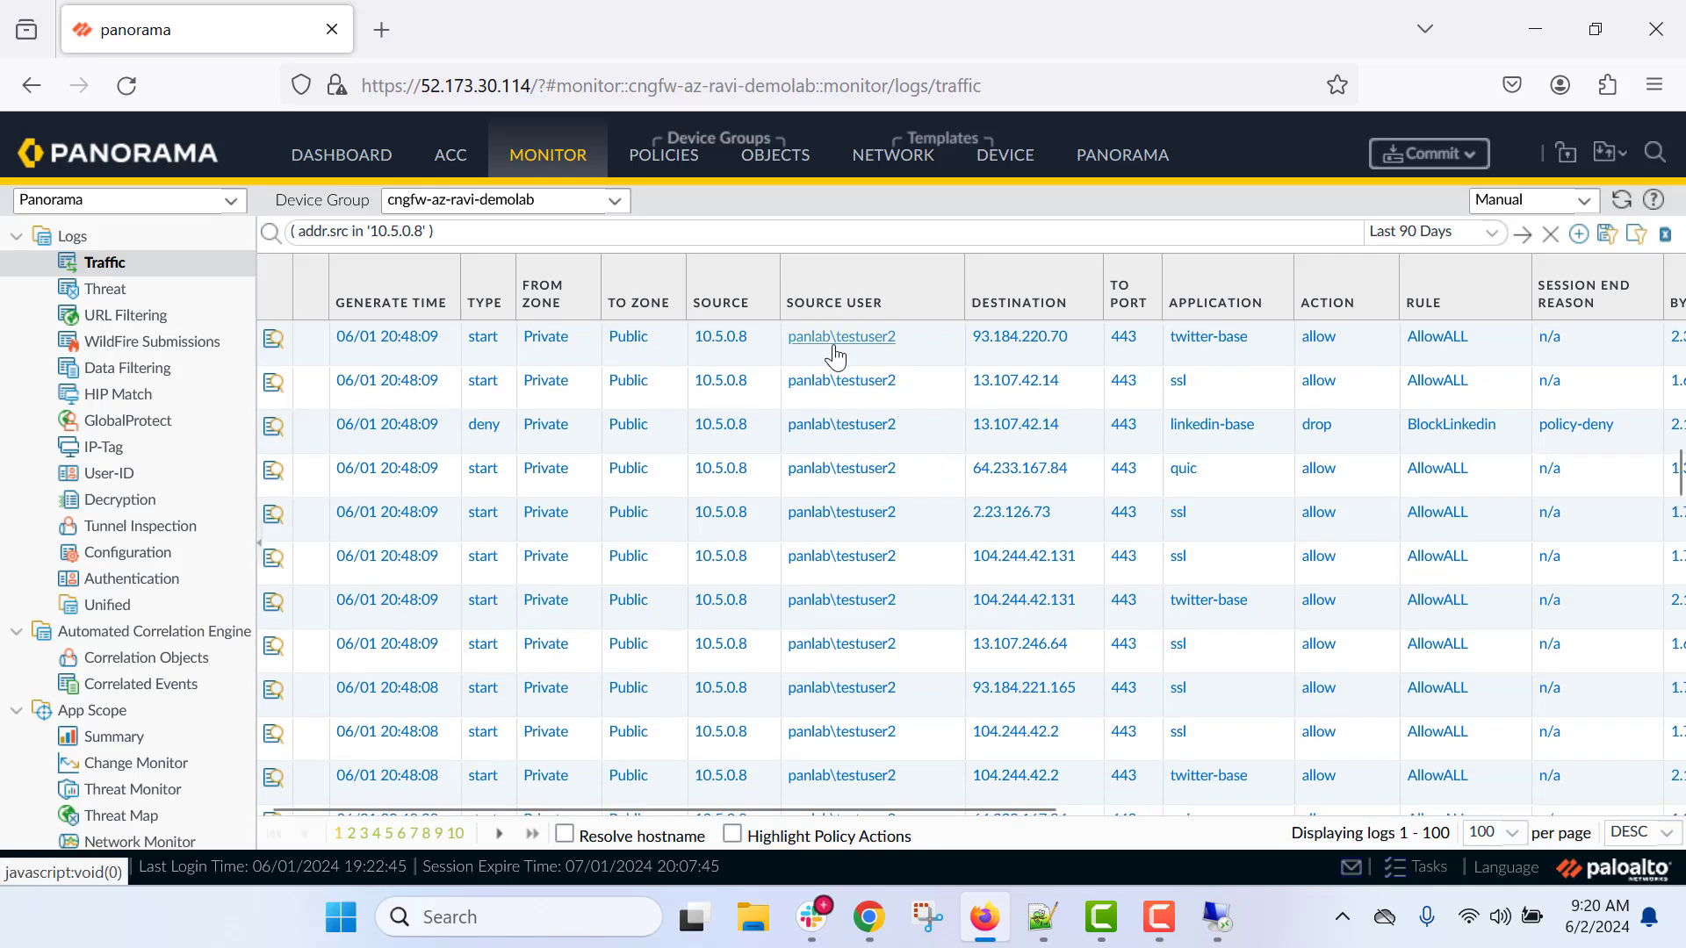